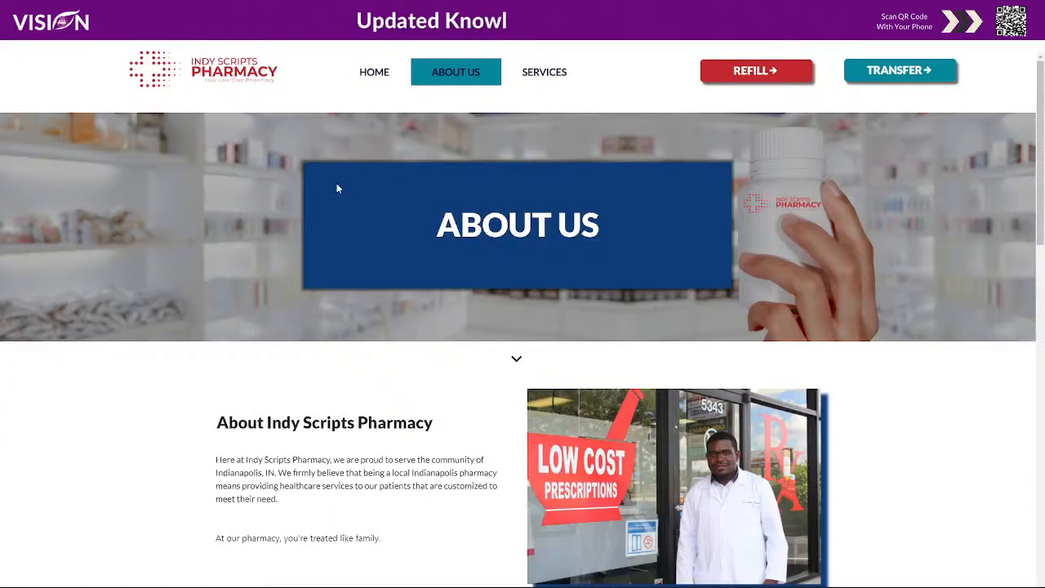
Compare the original Indy Scripts Pharmacy home page with the rebuilt home page, reviewing the sections of both.
left_click(373, 71)
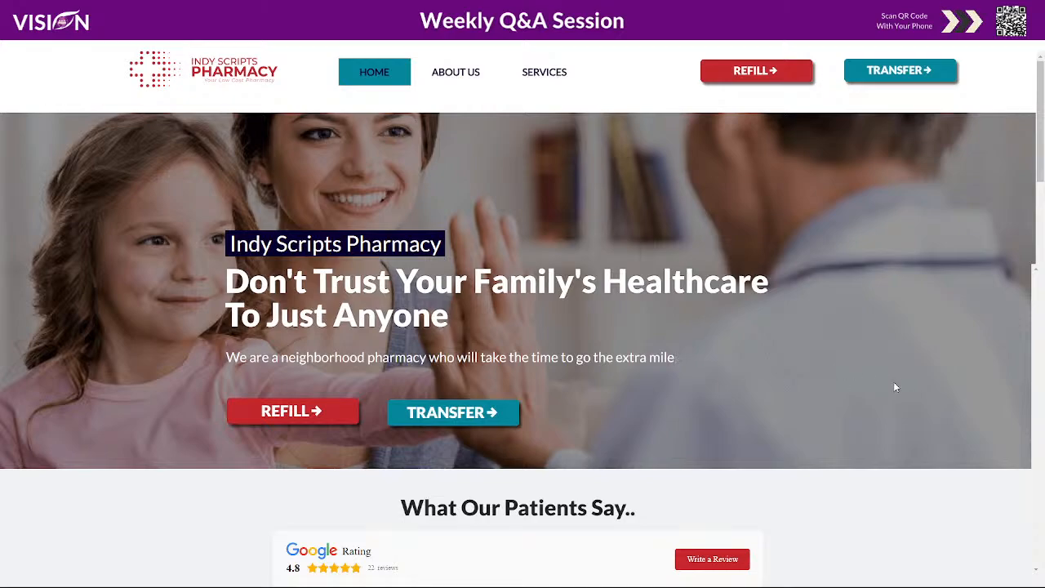
scroll(901, 385, "down", 10)
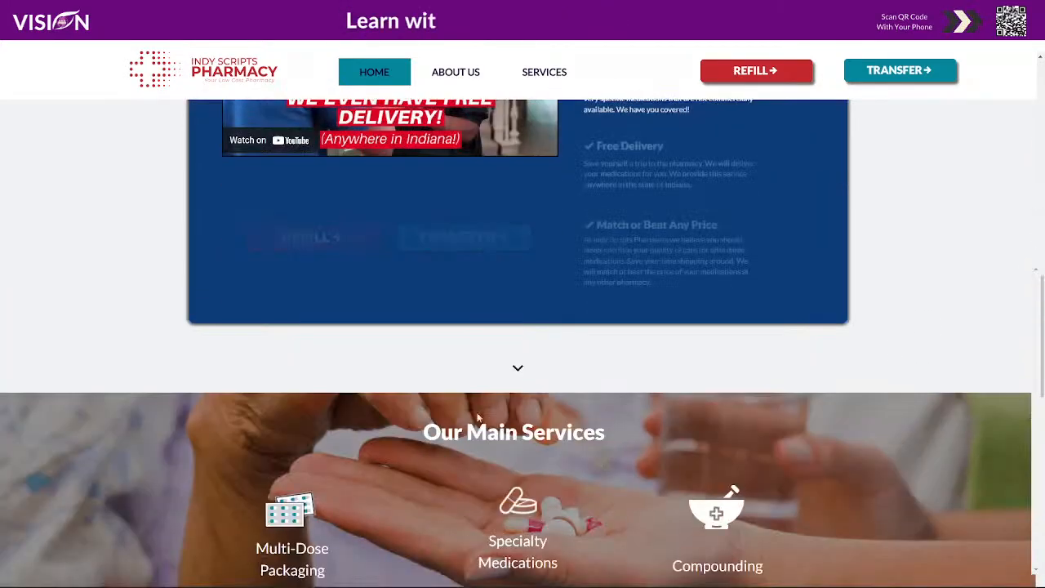
scroll(493, 414, "down", 5)
scroll(471, 424, "up", 10)
scroll(455, 419, "up", 5)
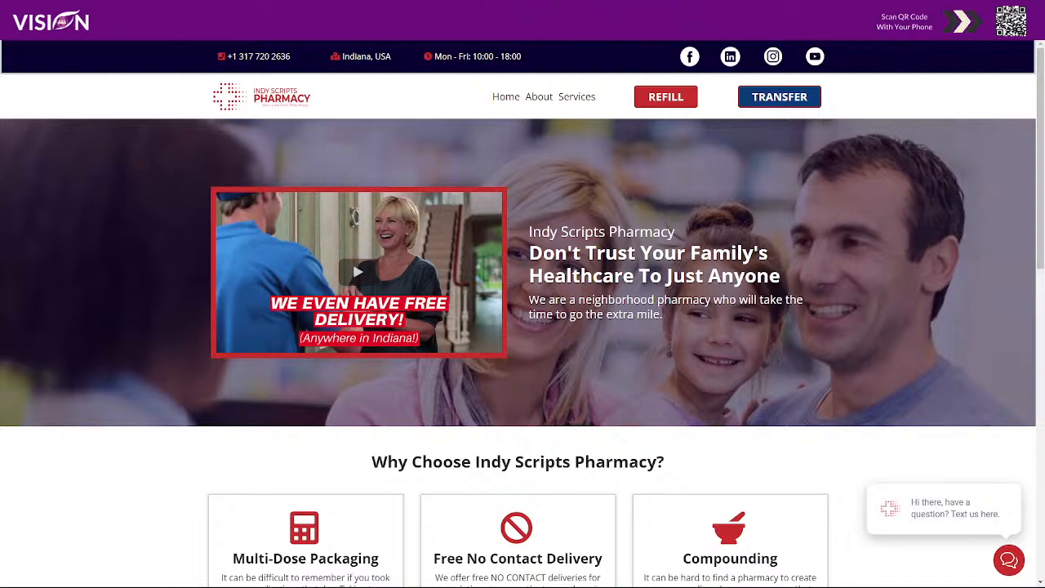
scroll(557, 336, "down", 7)
scroll(558, 334, "down", 2)
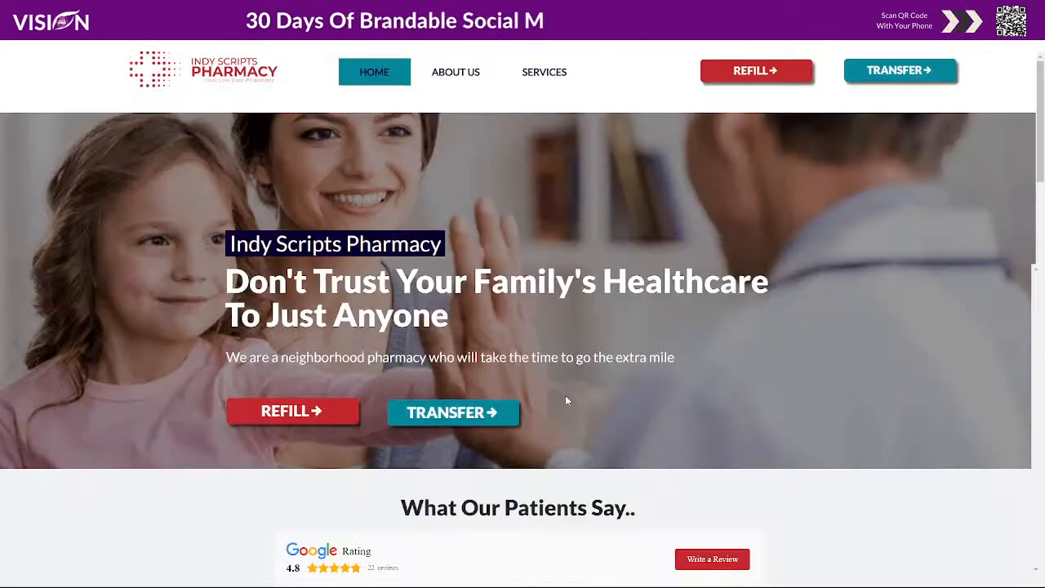
scroll(565, 395, "down", 5)
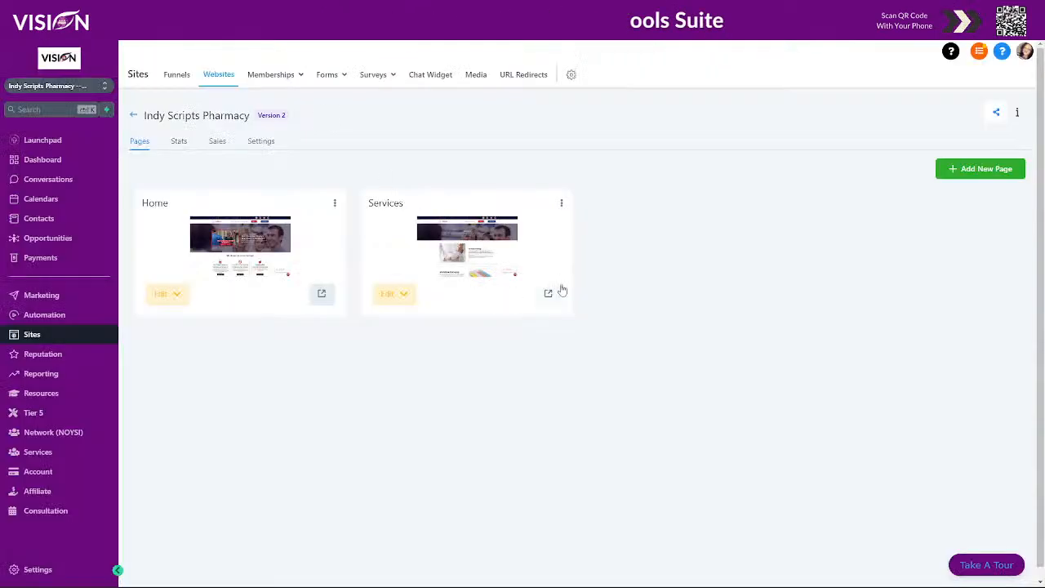
Preview the rebuilt Services page and review its service sections down to the contact banner.
left_click(549, 293)
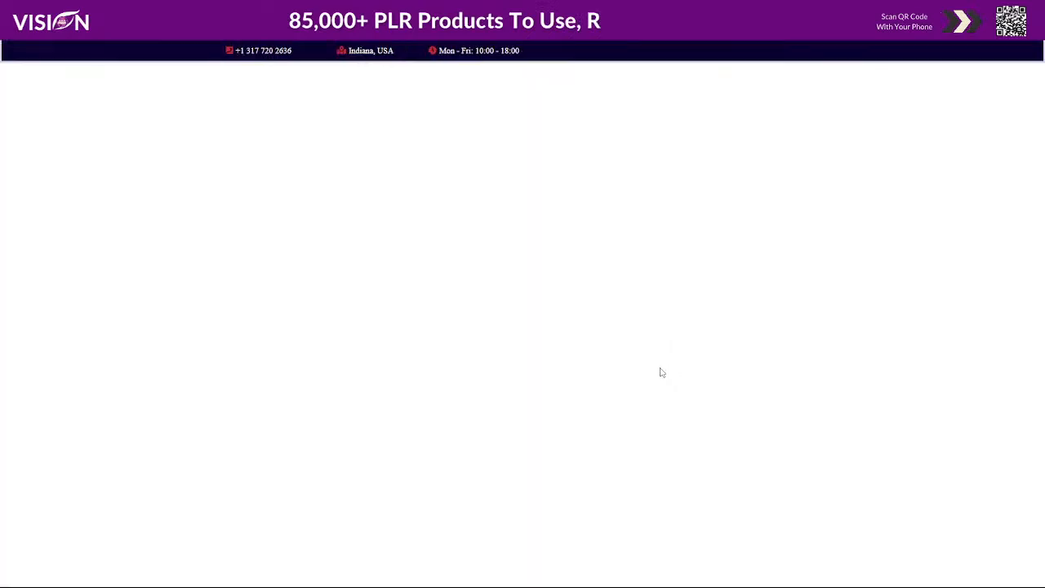
scroll(740, 288, "down", 15)
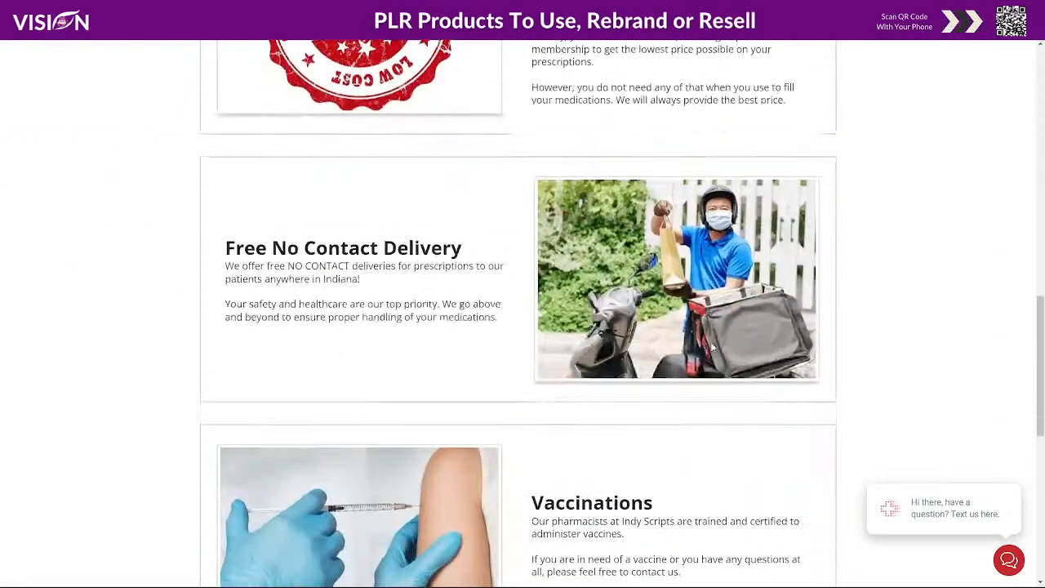
scroll(702, 343, "up", 15)
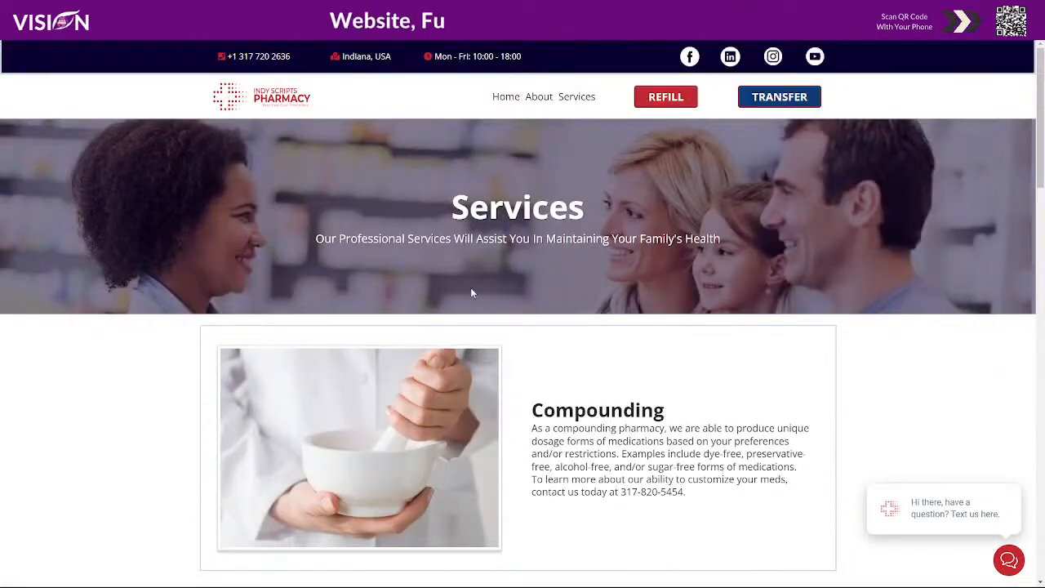
scroll(667, 499, "down", 15)
scroll(667, 499, "down", 1)
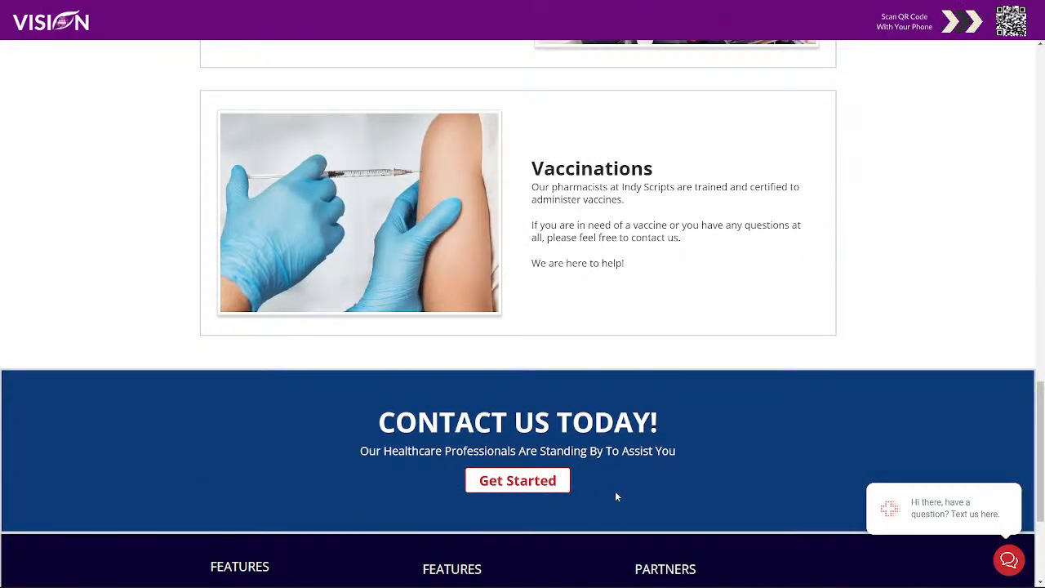
scroll(617, 497, "up", 16)
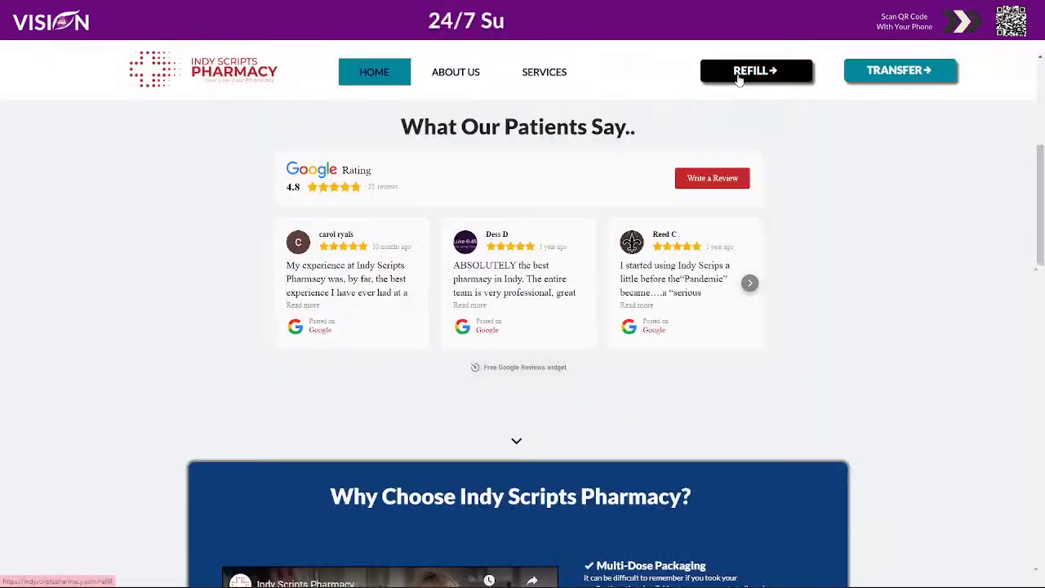
Open the original site's Refill page and examine the fields and options of its refill request form.
left_click(739, 76)
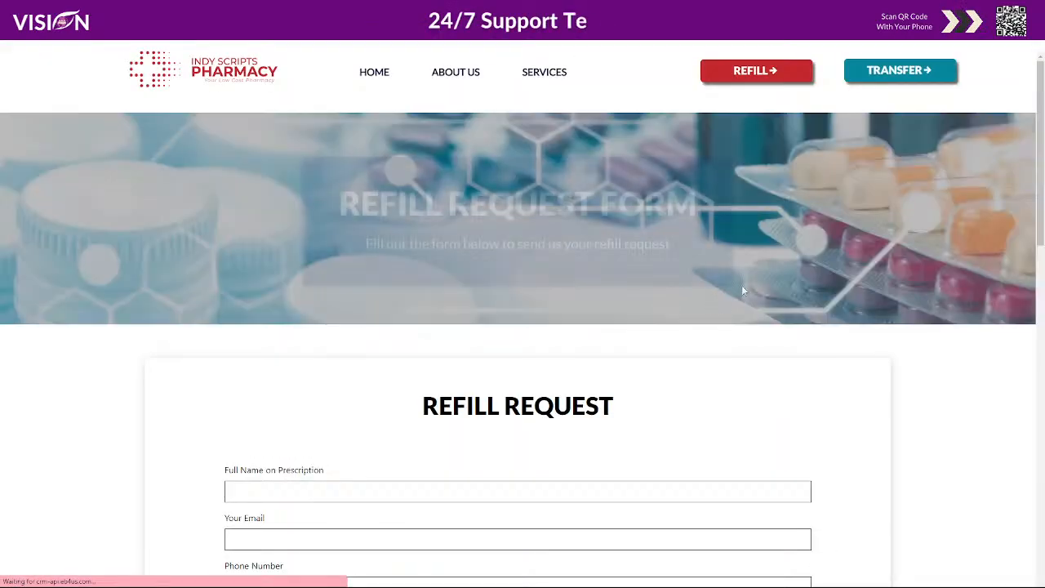
scroll(833, 283, "down", 5)
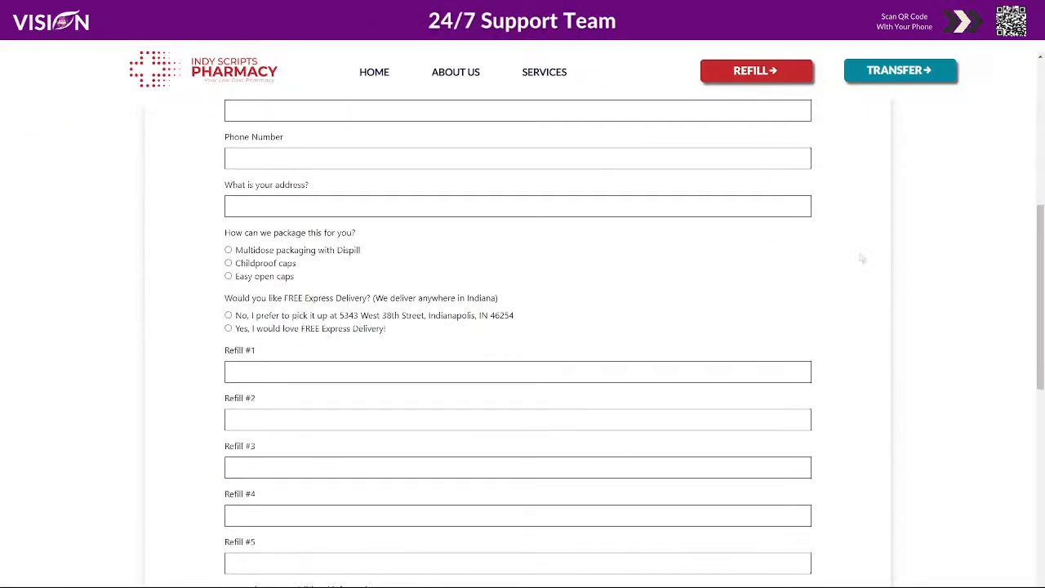
scroll(589, 408, "down", 6)
scroll(572, 376, "up", 4)
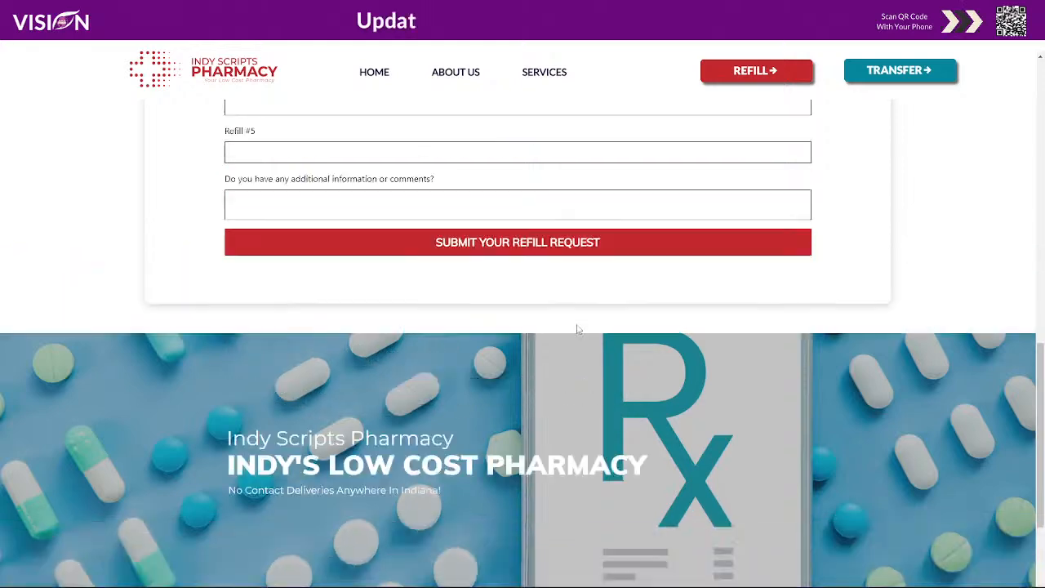
scroll(604, 384, "up", 4)
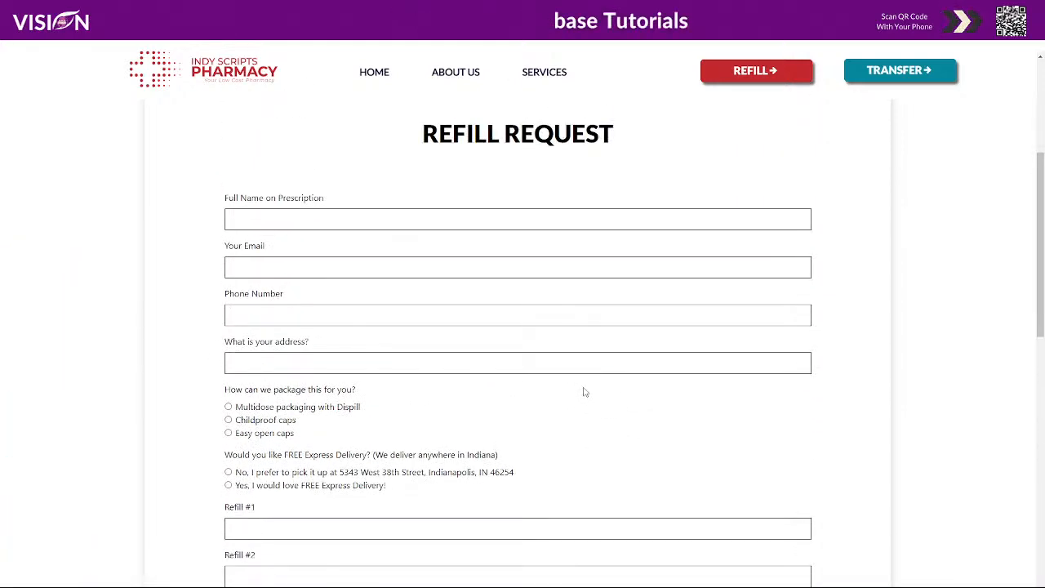
scroll(578, 396, "up", 3)
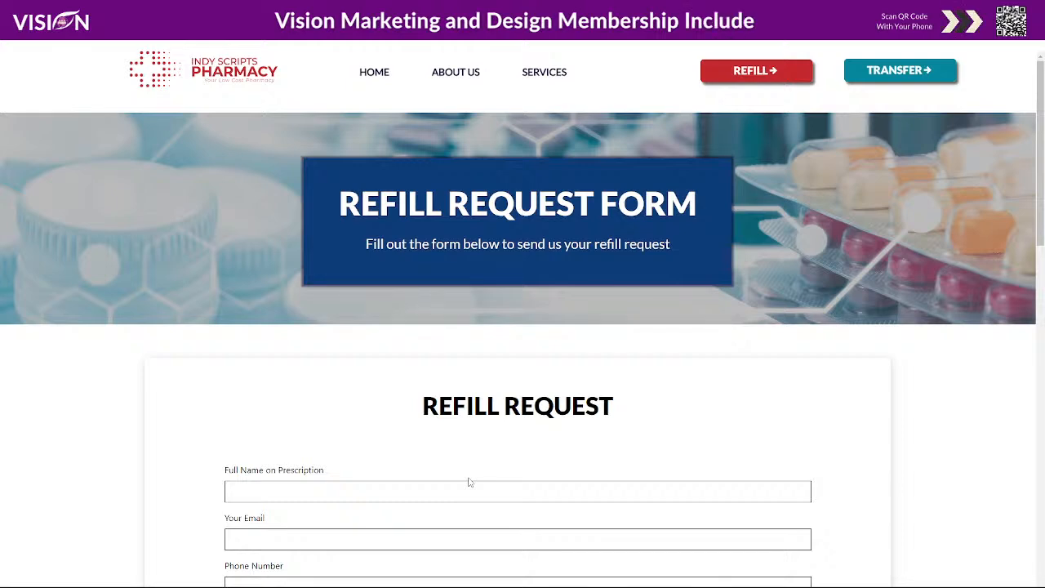
scroll(563, 496, "down", 2)
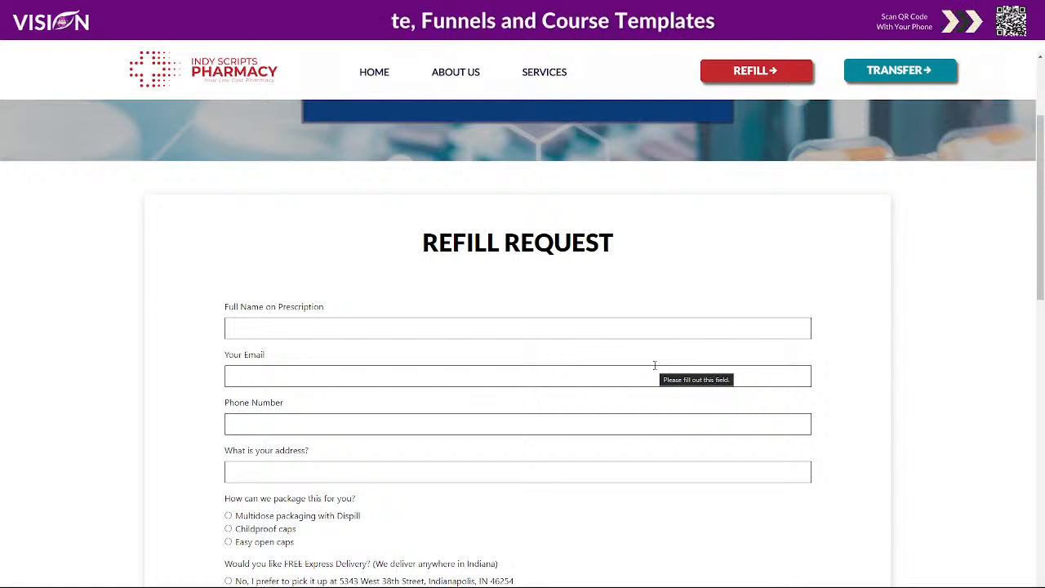
scroll(657, 372, "down", 2)
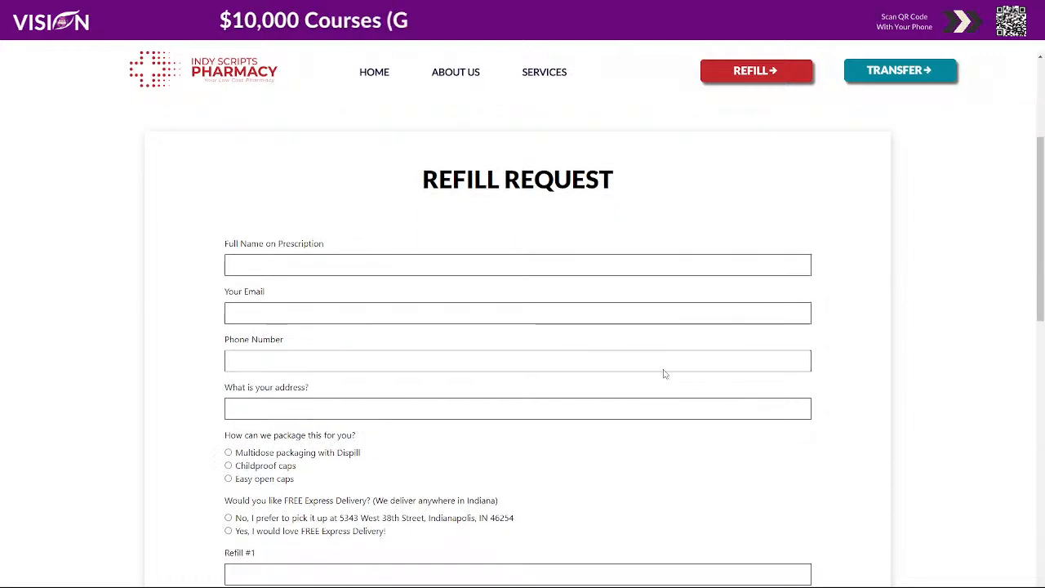
scroll(658, 379, "up", 1)
scroll(657, 379, "up", 1)
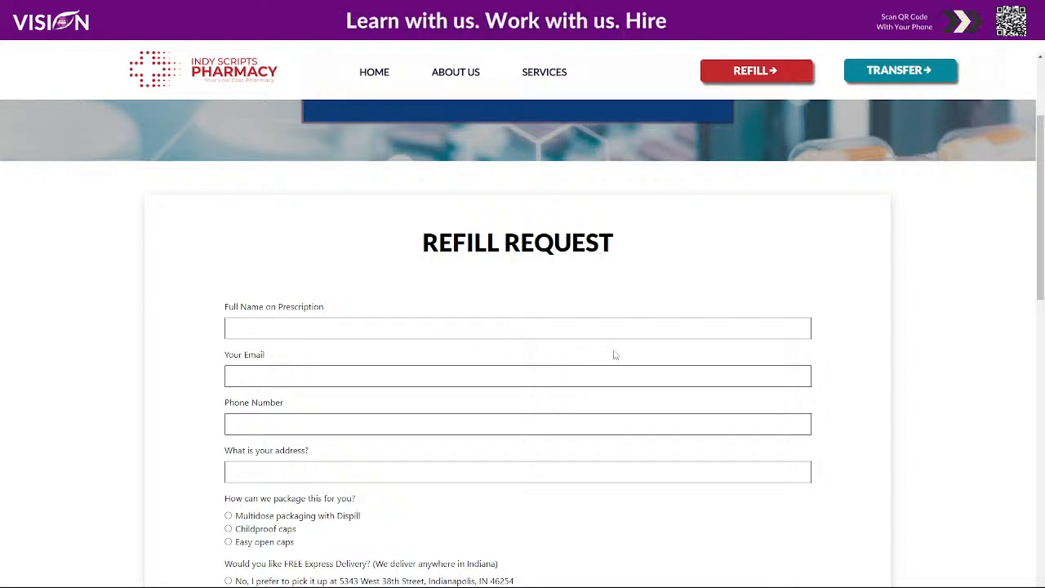
scroll(604, 352, "up", 2)
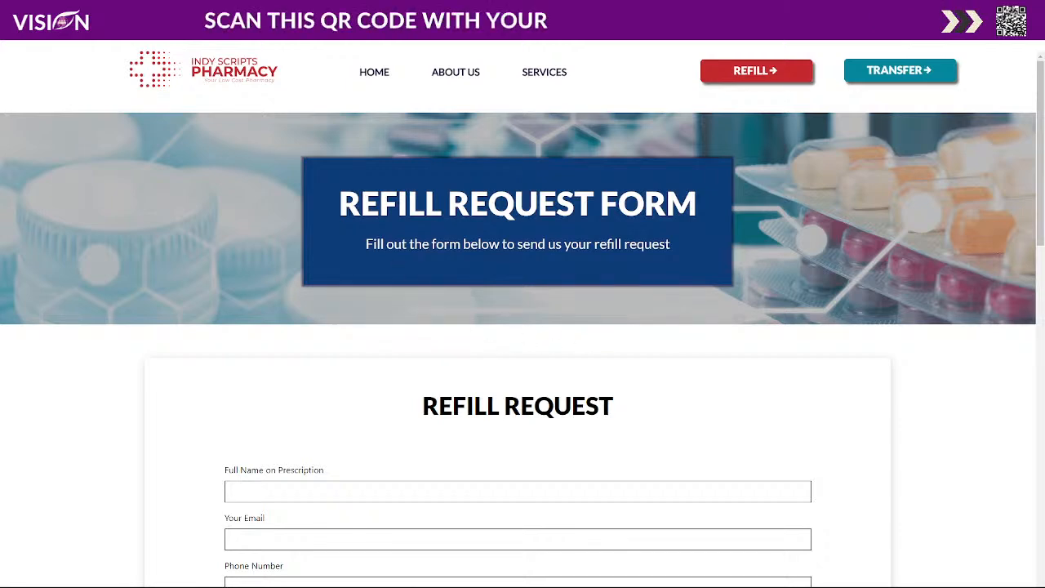
Open the original site's About Us page and review its introduction, contact details, map and delivery banner.
left_click(445, 71)
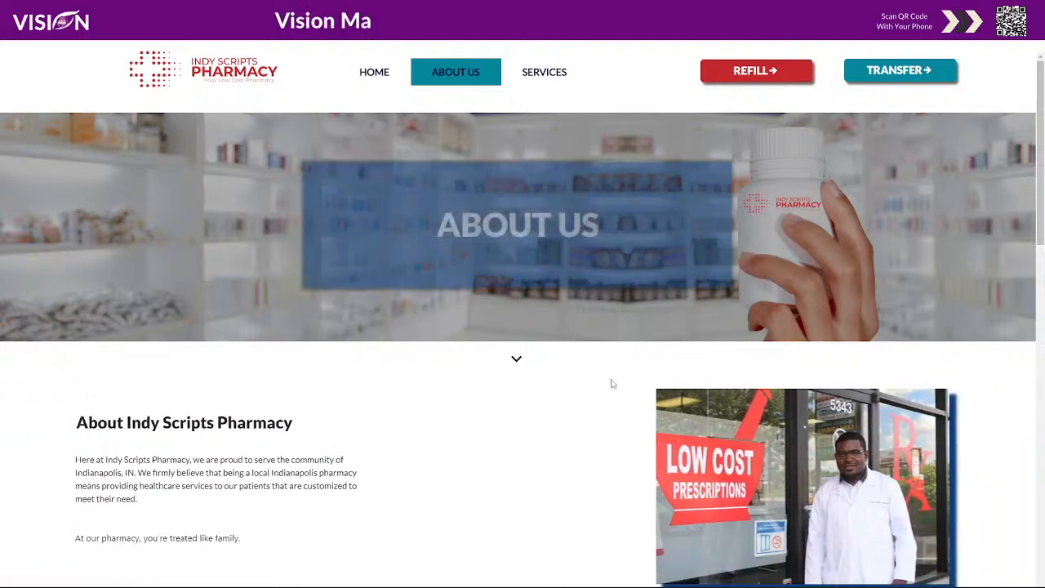
scroll(735, 308, "down", 5)
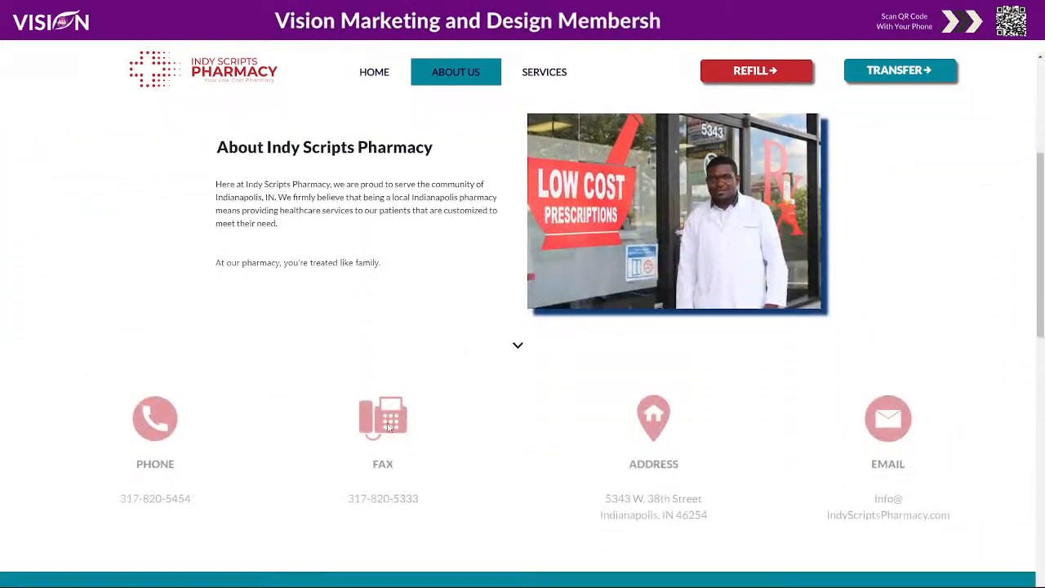
scroll(889, 388, "down", 3)
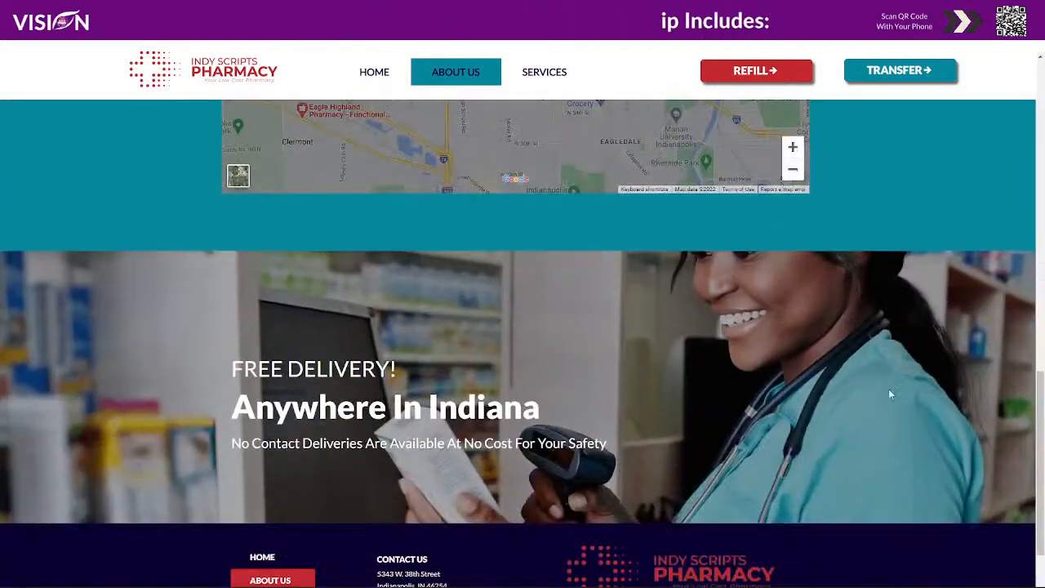
scroll(895, 388, "up", 15)
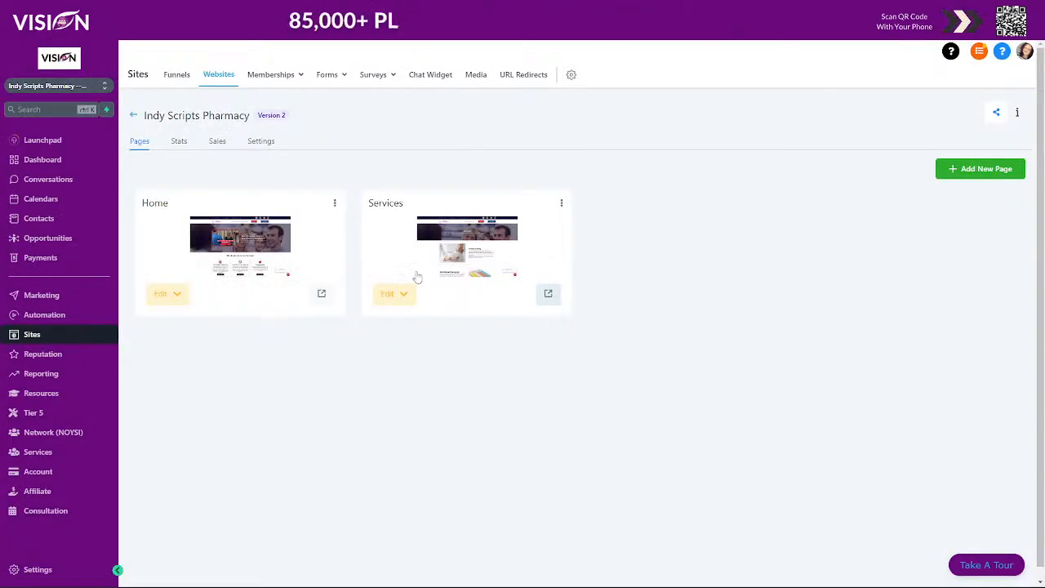
Clone the Services page within the same Indy Scripts Pharmacy website.
left_click(548, 298)
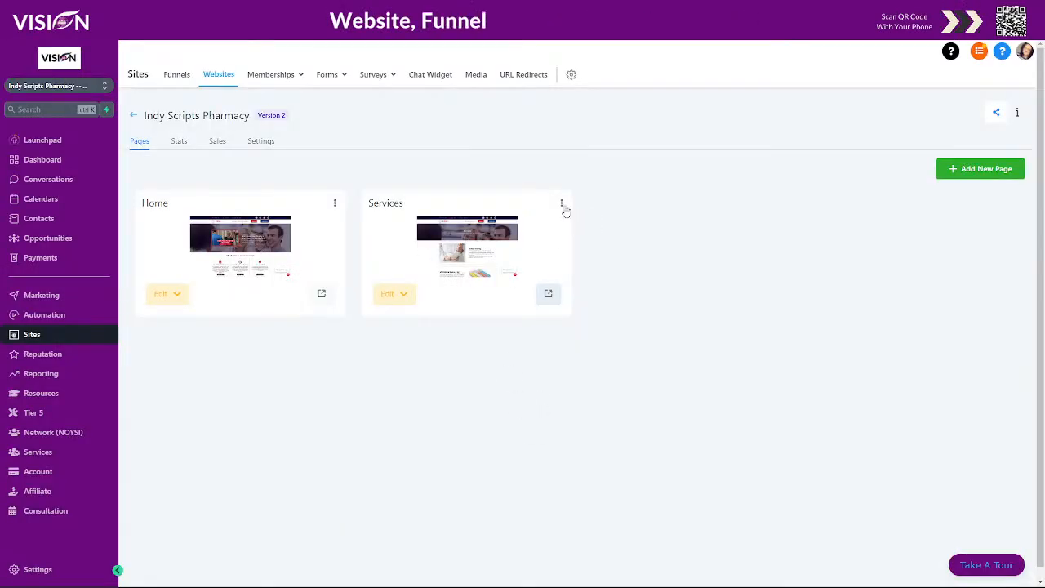
left_click(562, 204)
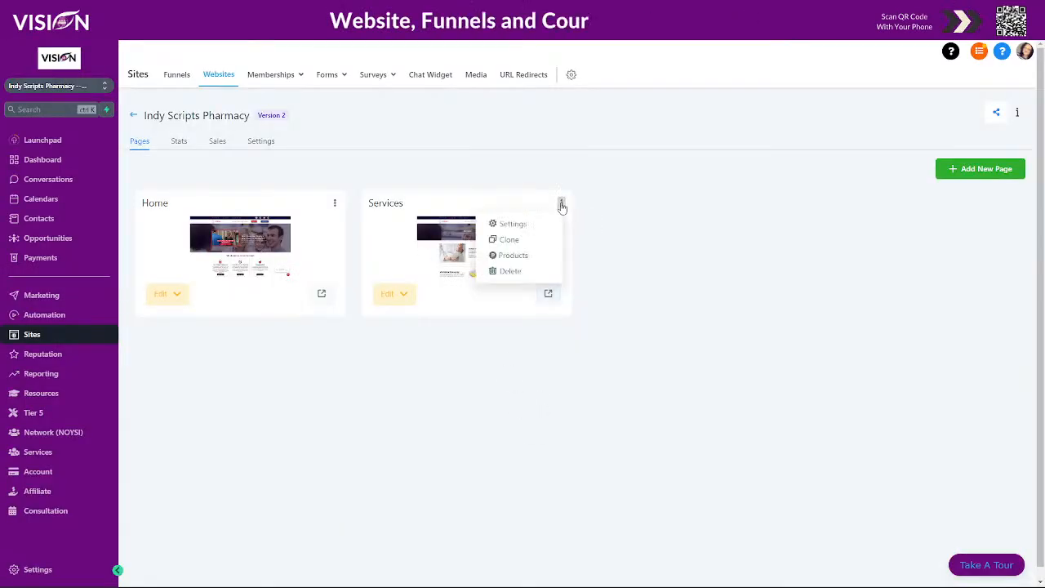
left_click(510, 240)
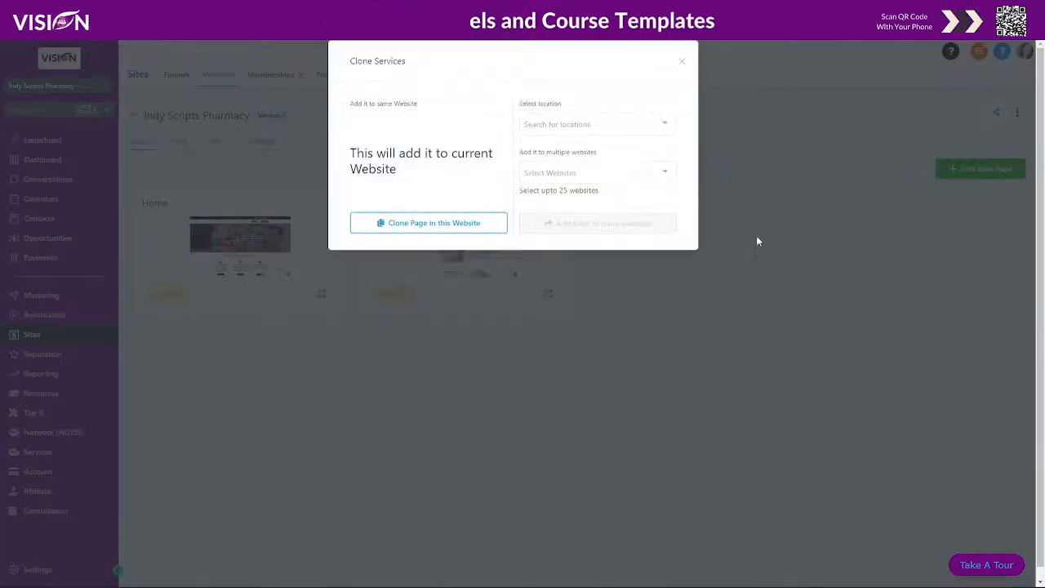
left_click(453, 237)
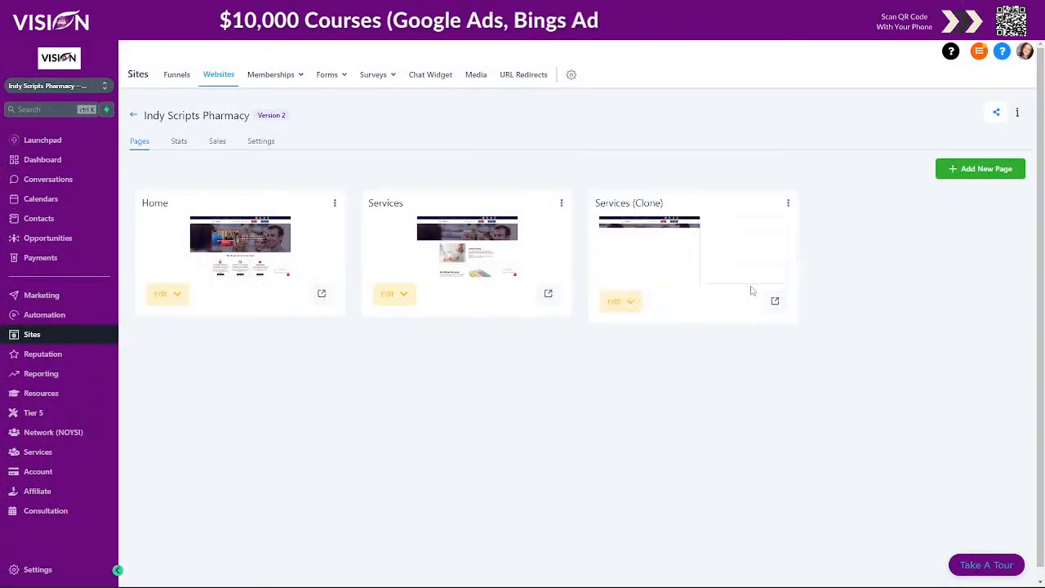
Rename the cloned Services page to About and set its path to /about.
left_click(788, 204)
left_click(763, 224)
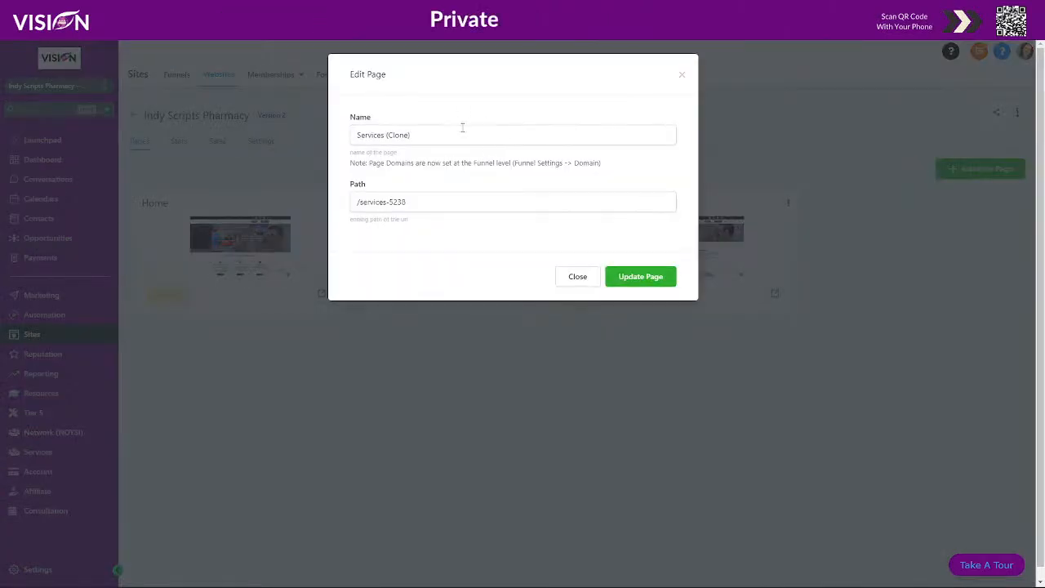
left_click_drag(463, 126, 348, 146)
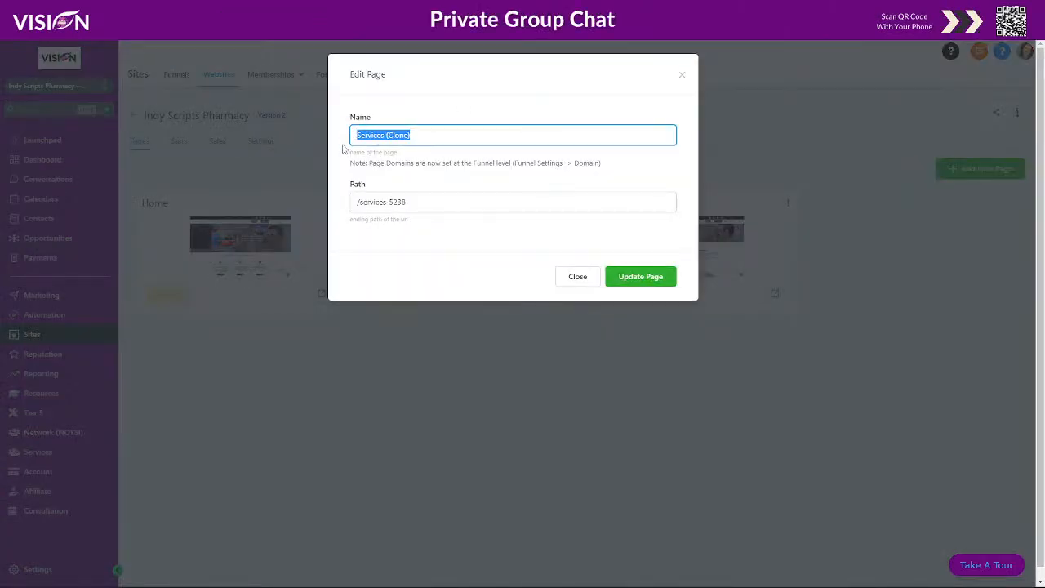
type("About")
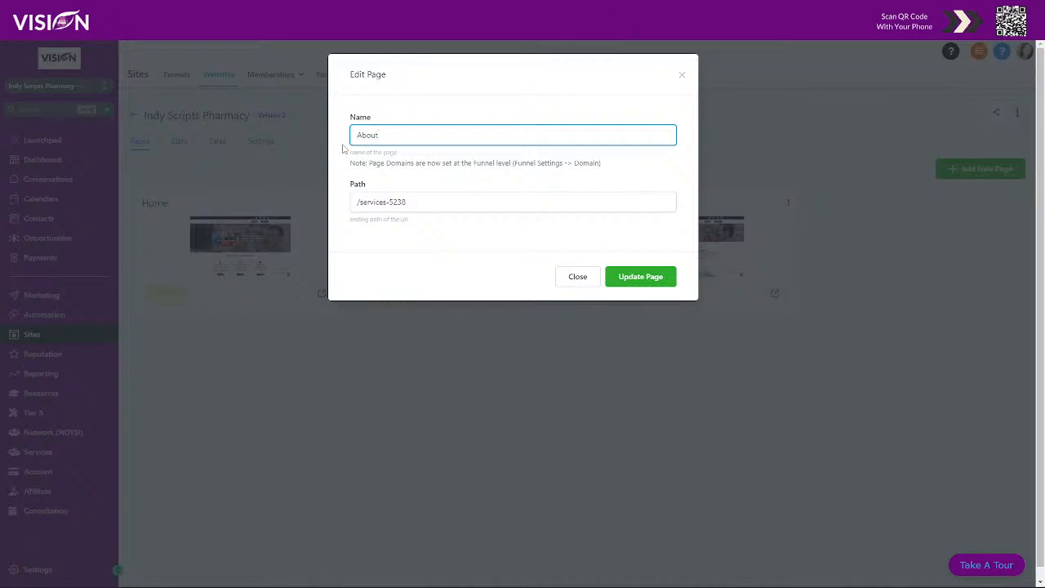
left_click_drag(360, 205, 445, 204)
type("about")
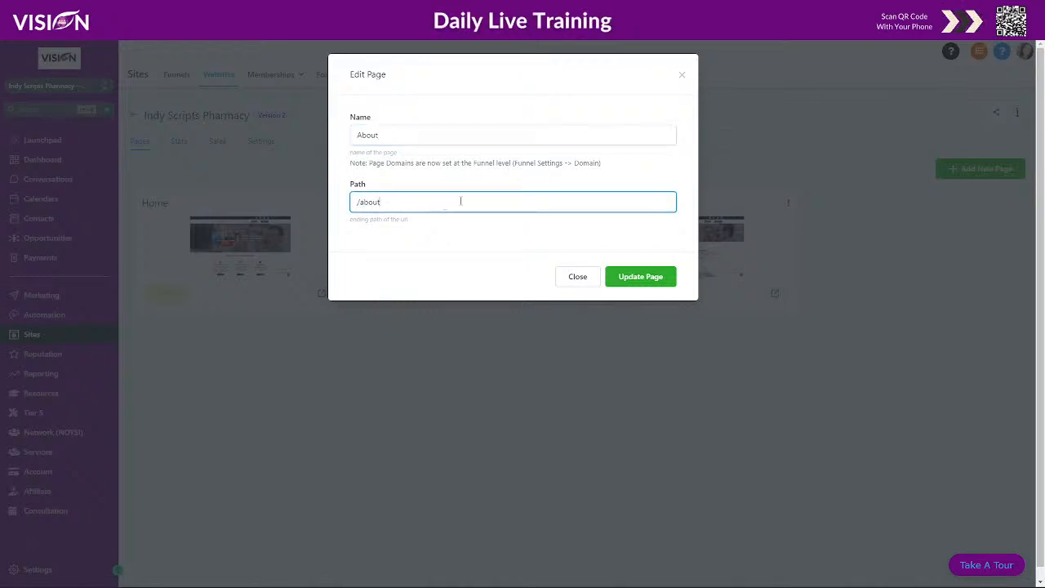
left_click(629, 281)
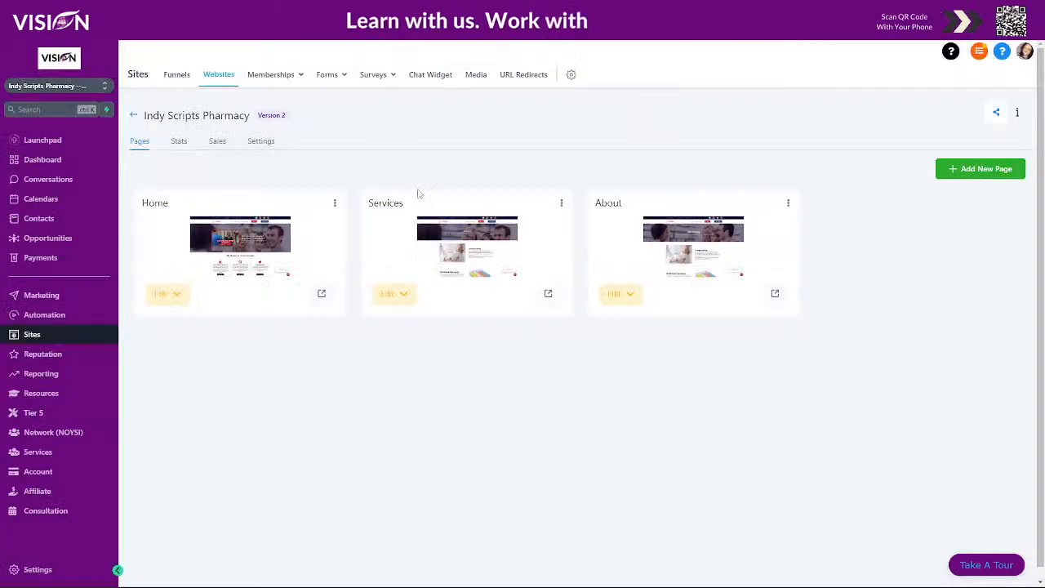
Set the About page's path to /about-us and update the page.
left_click(788, 202)
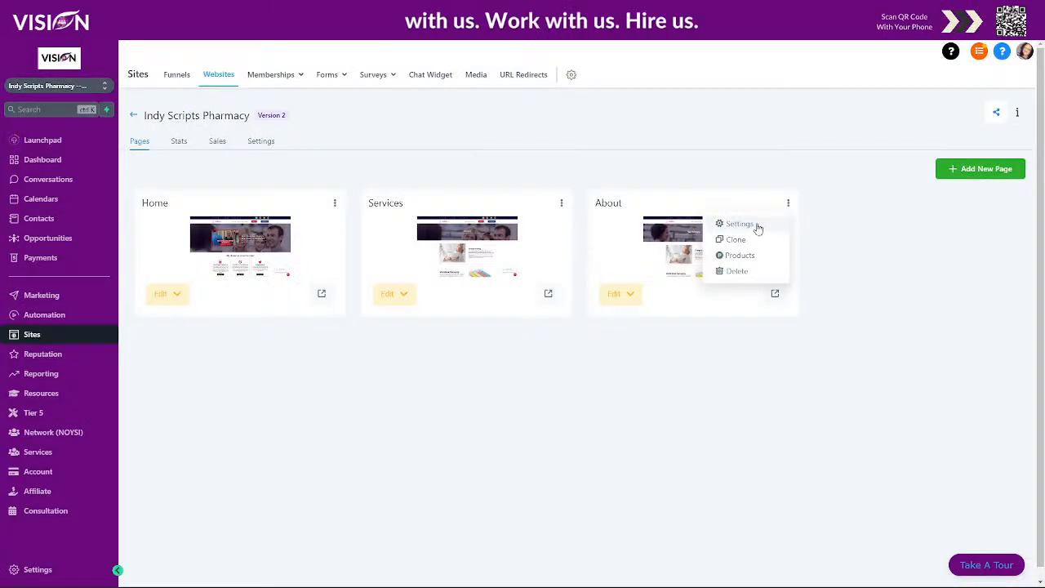
left_click(756, 223)
left_click(404, 204)
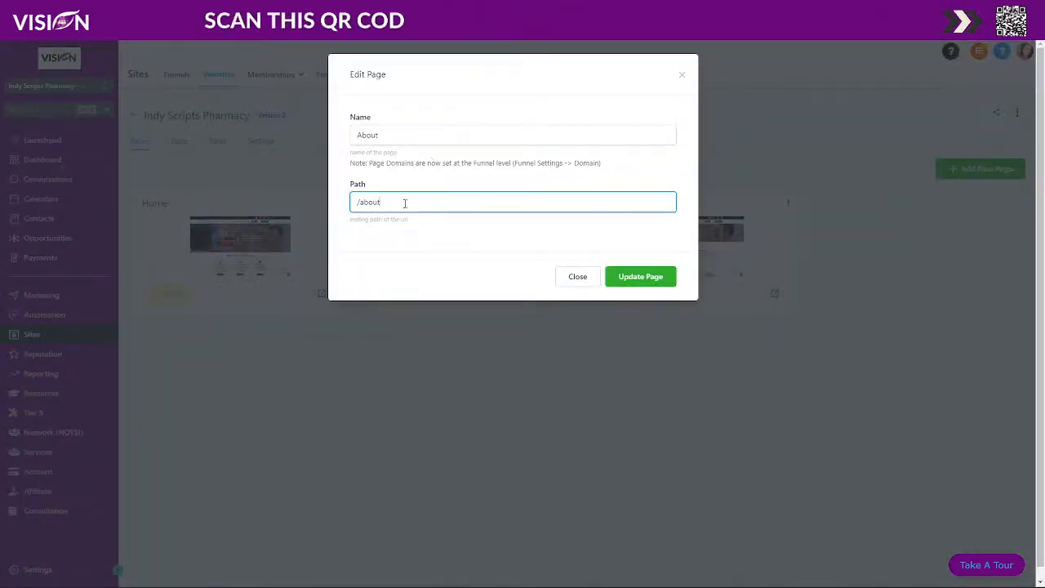
type("-us")
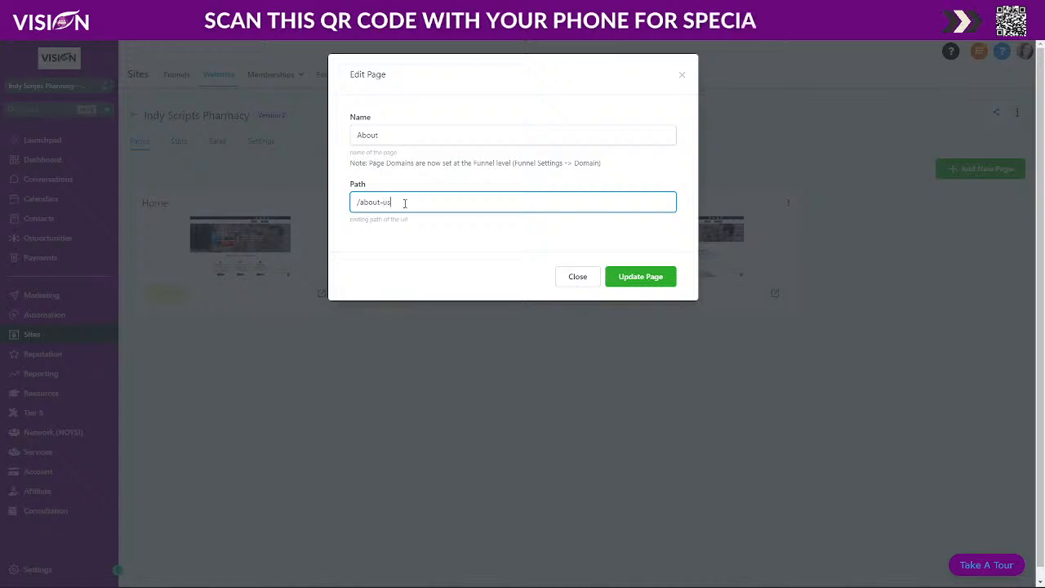
left_click(631, 276)
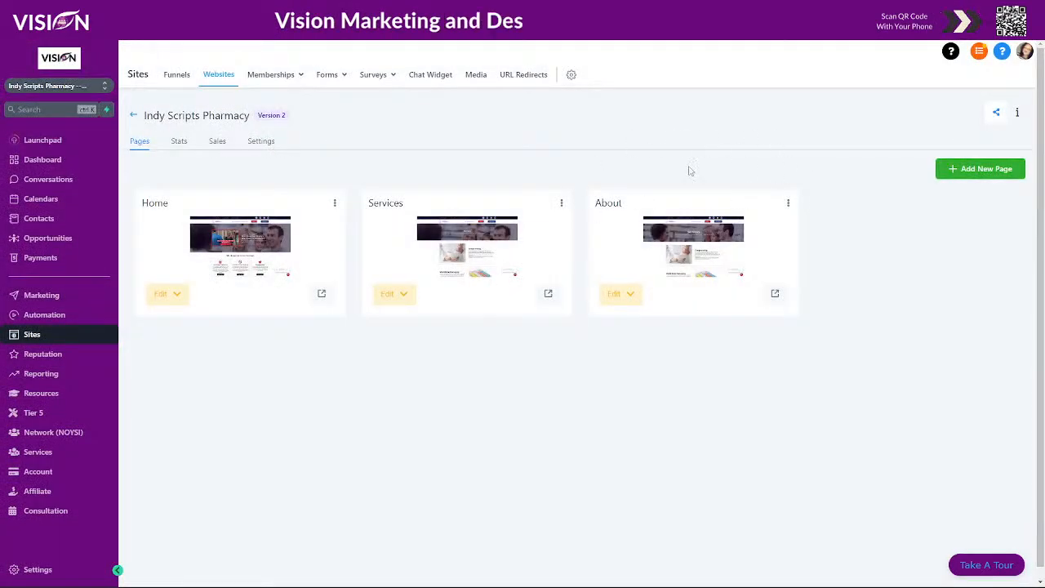
Open the About page for editing in a new tab and replace the hero headline Services with About.
left_click(634, 294)
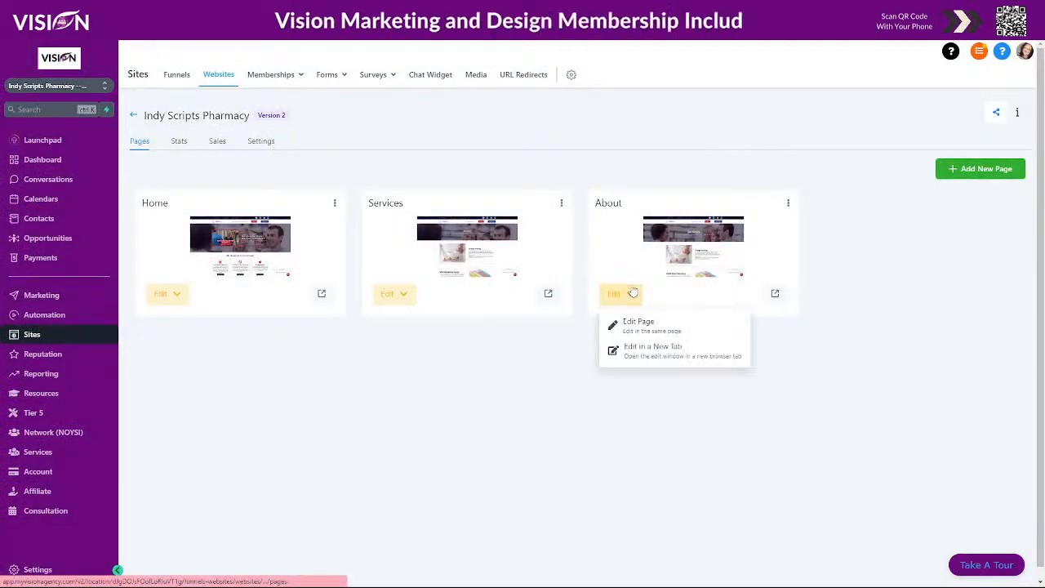
left_click(635, 345)
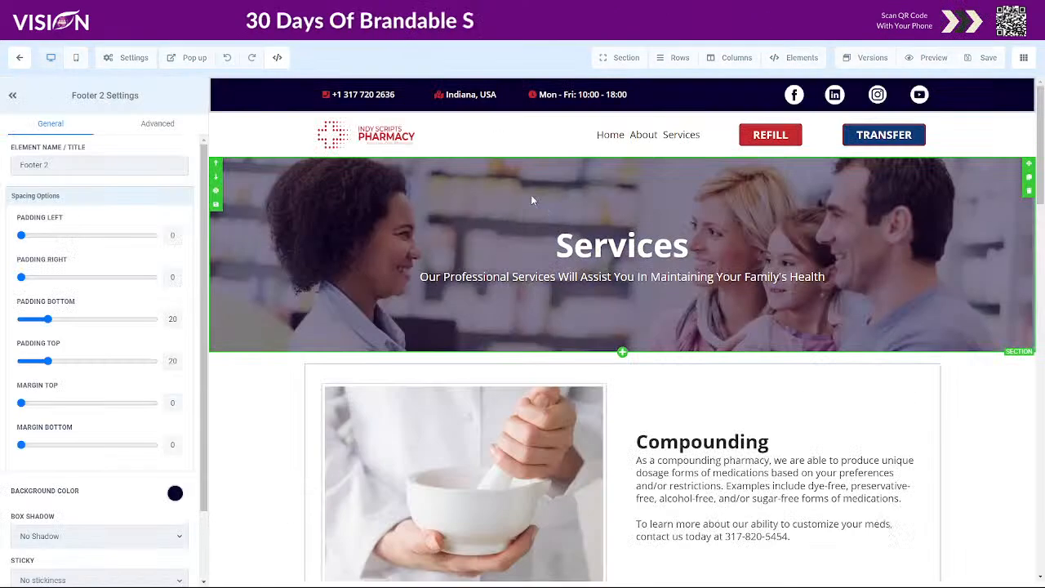
double_click(654, 245)
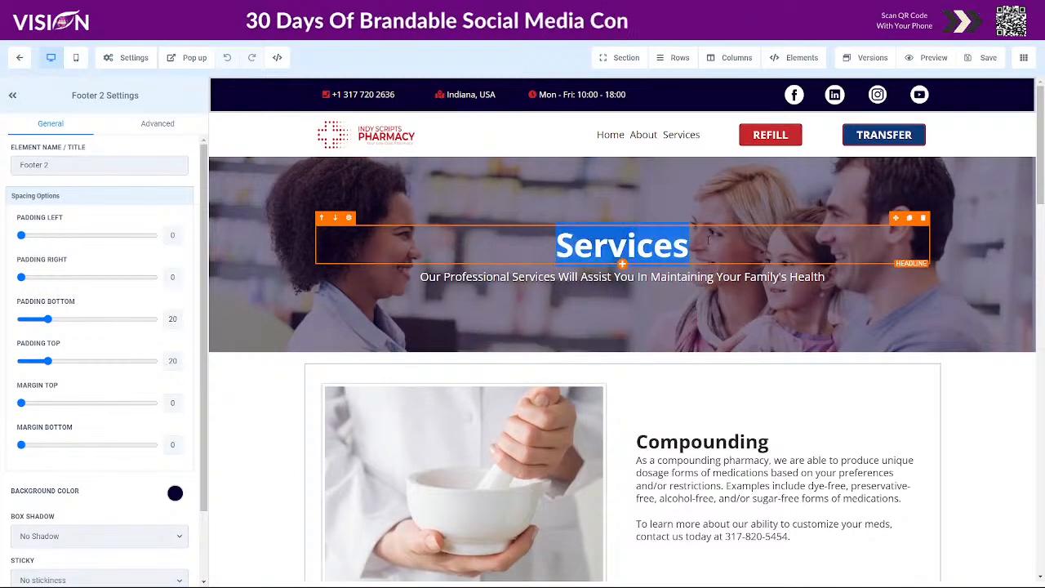
type("About")
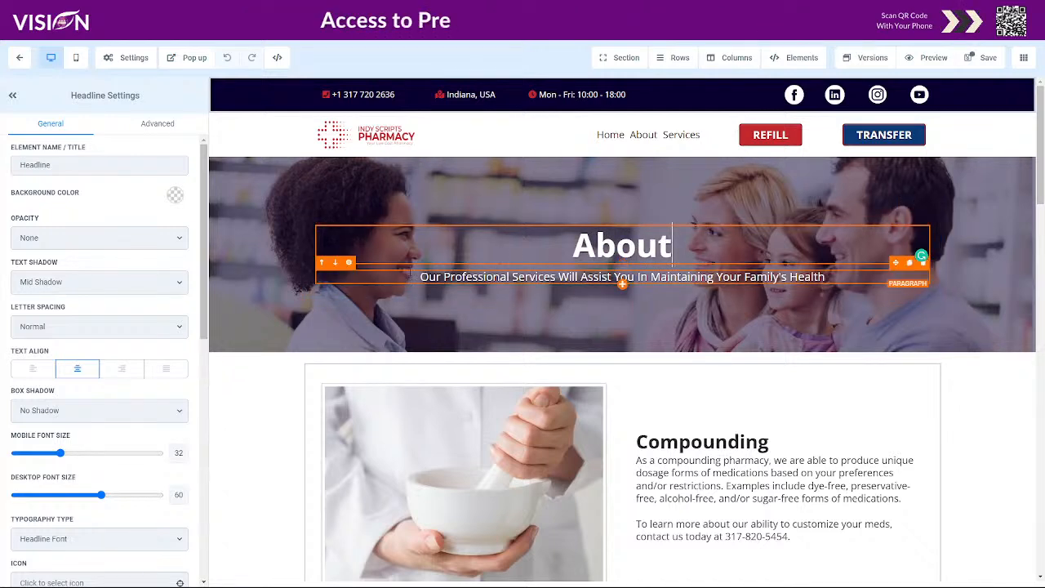
Copy the heading "About Indy Scripts Pharmacy" from the original About Us page and replace the Compounding sub headline with it.
left_click(421, 276)
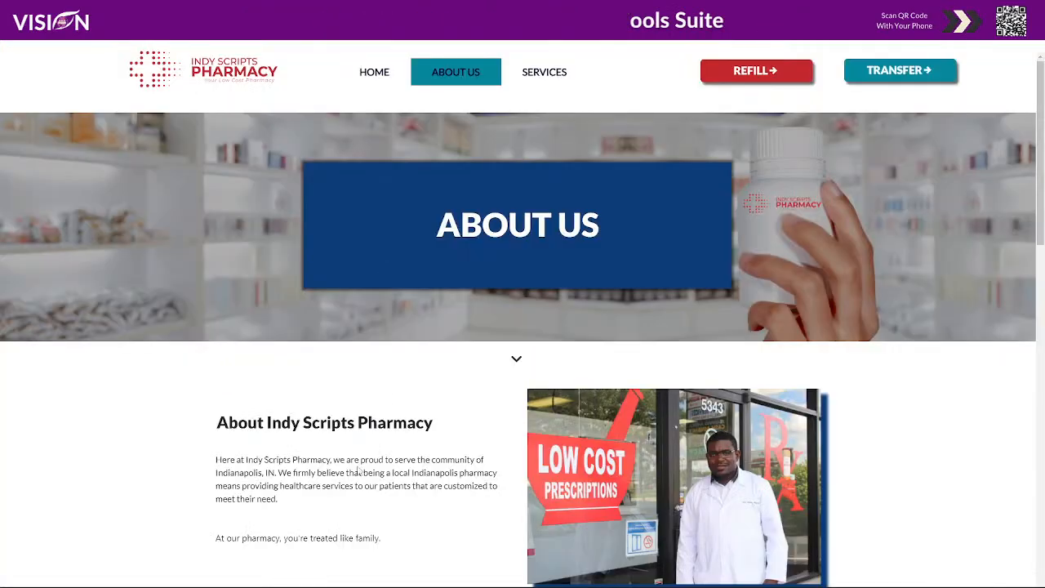
scroll(523, 326, "down", 3)
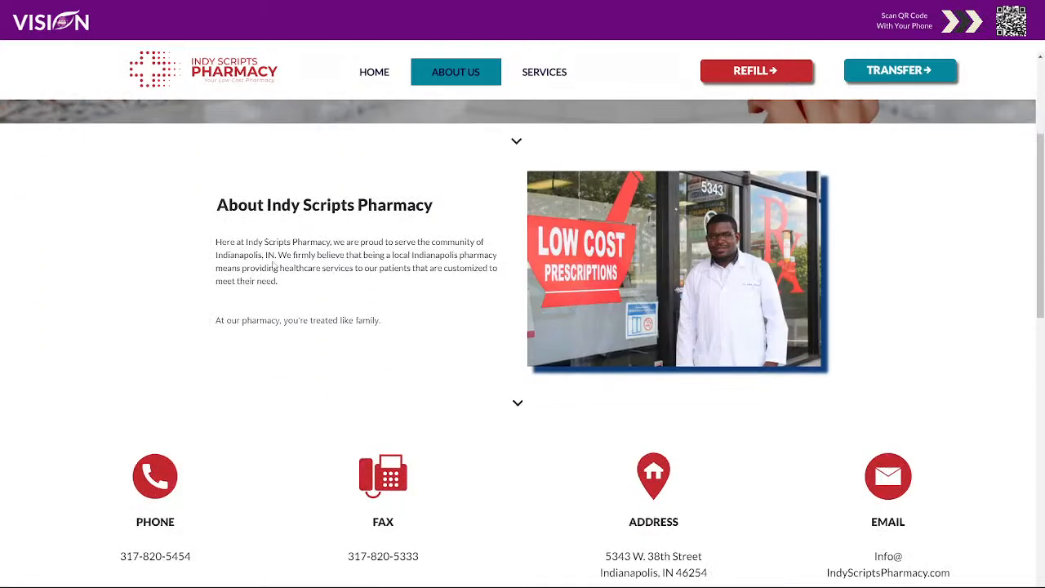
left_click_drag(217, 205, 479, 213)
key("ctrl+c")
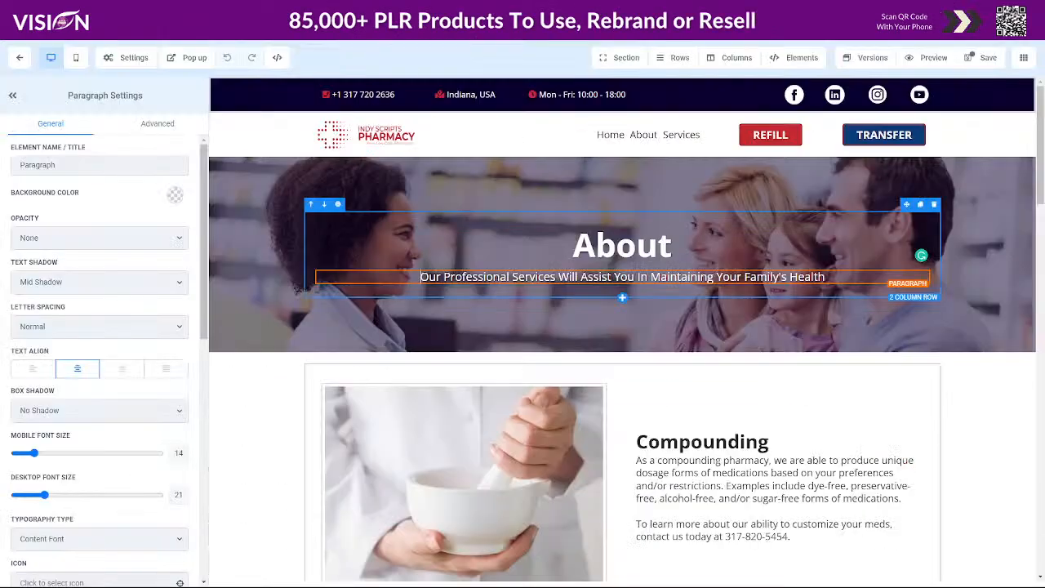
left_click_drag(637, 442, 770, 441)
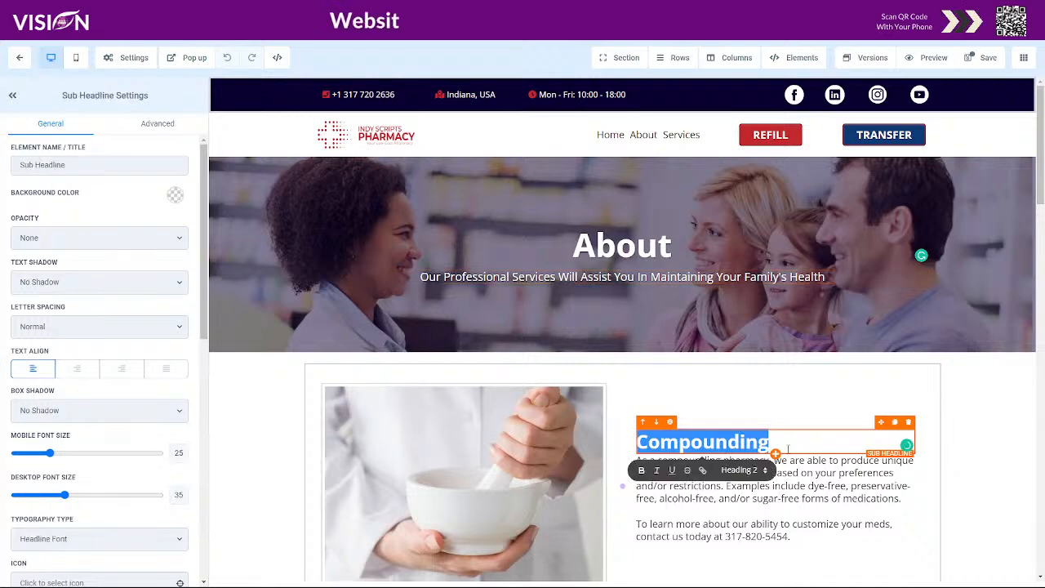
key("ctrl+v")
left_click_drag(891, 443, 636, 444)
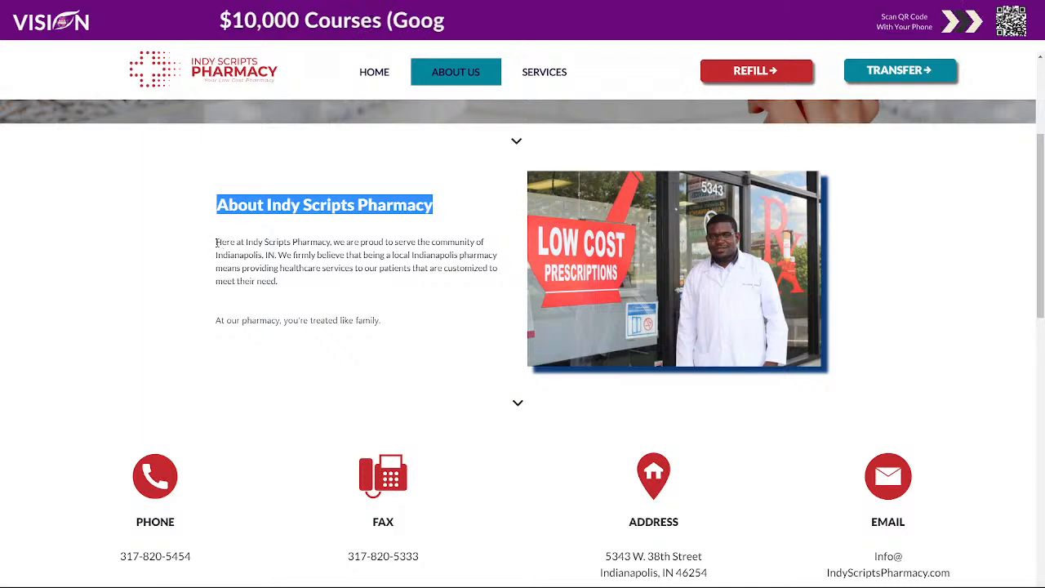
Replace the compounding paragraph with the original site's About introduction, remove the extra blank lines, and correct "need" to "needs".
left_click_drag(414, 343, 392, 325)
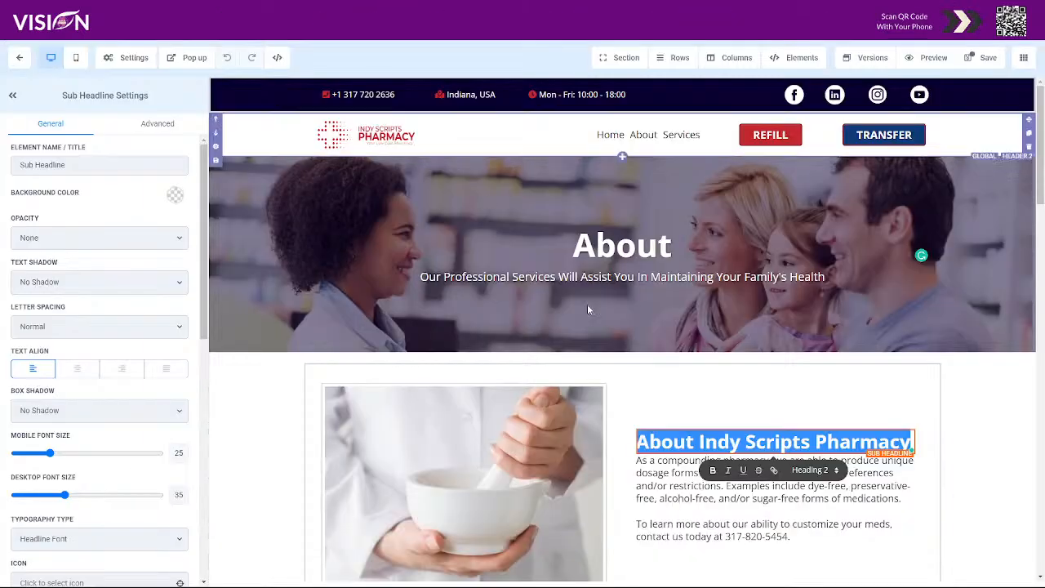
left_click_drag(637, 461, 801, 539)
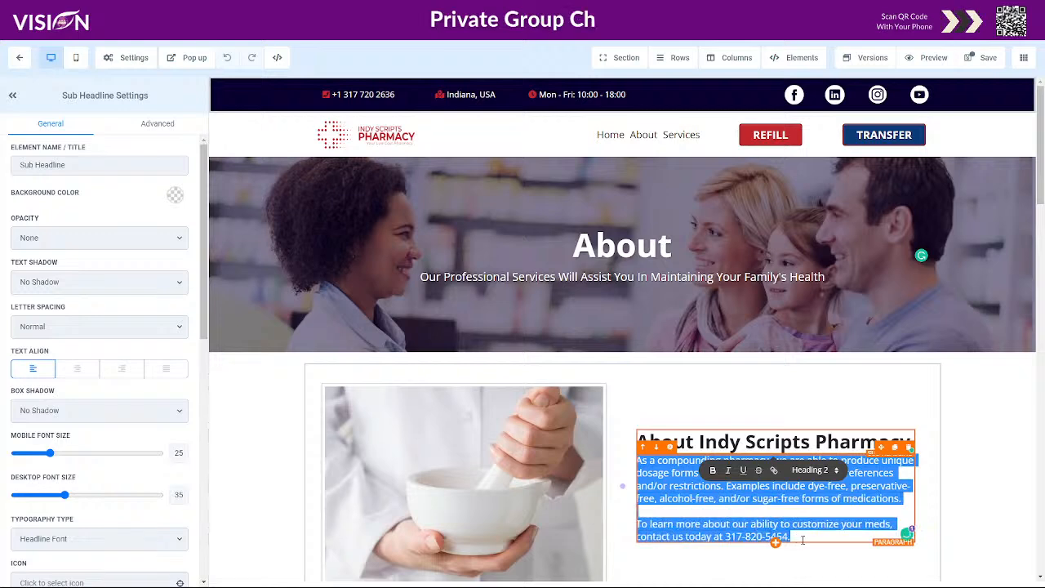
type("Here at Indy Scripts Pharmacy, we are proud to serve the community of Indianapolis. We believe that being a local Indianapolis pharmacy means providing healthcare services to our patients that are customized to meet their need.    At our pharmacy, you’re treated like family.")
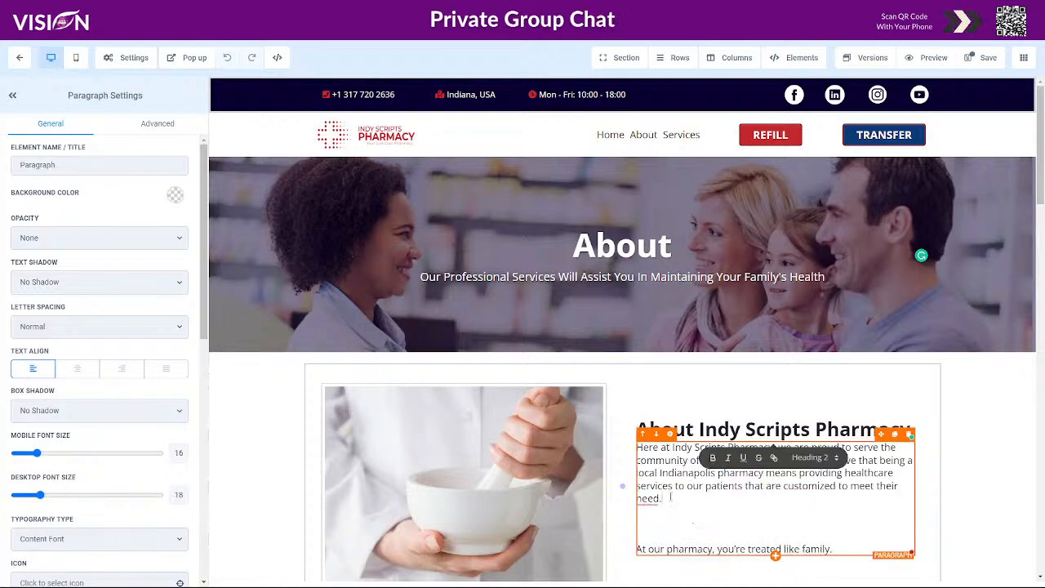
key("Delete")
key("Delete")
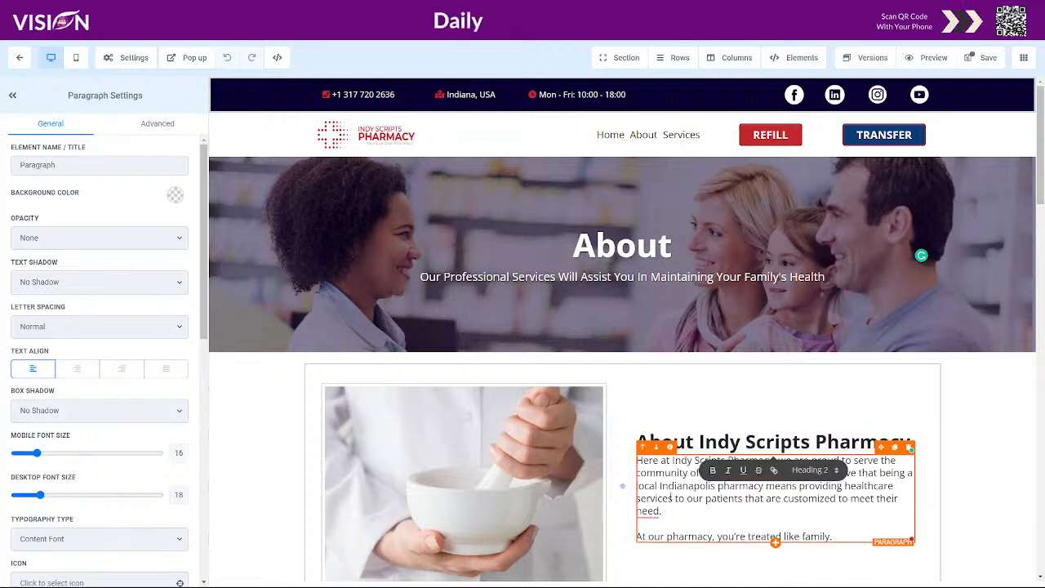
mouse_move(650, 524)
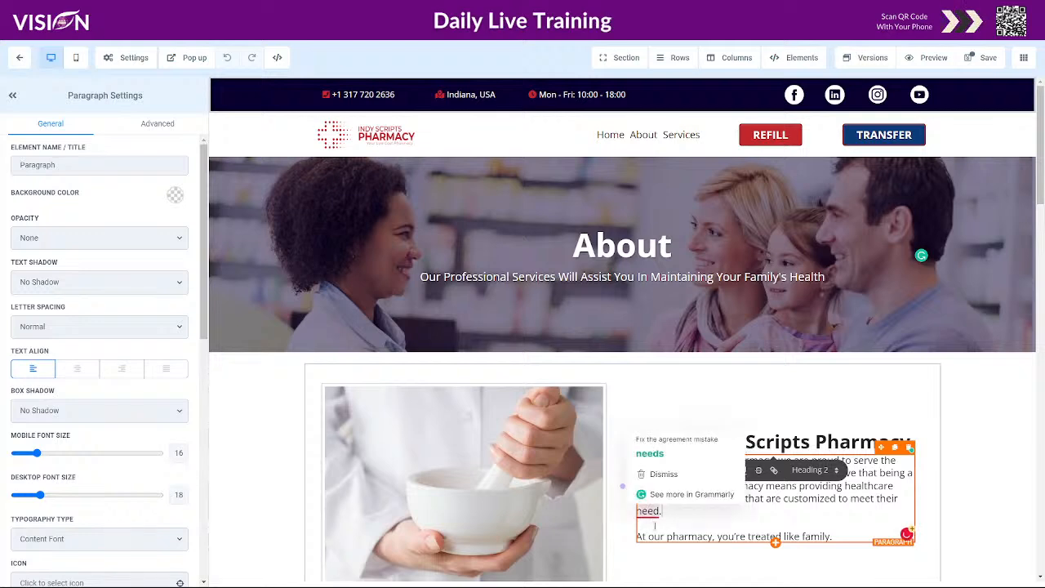
left_click(650, 454)
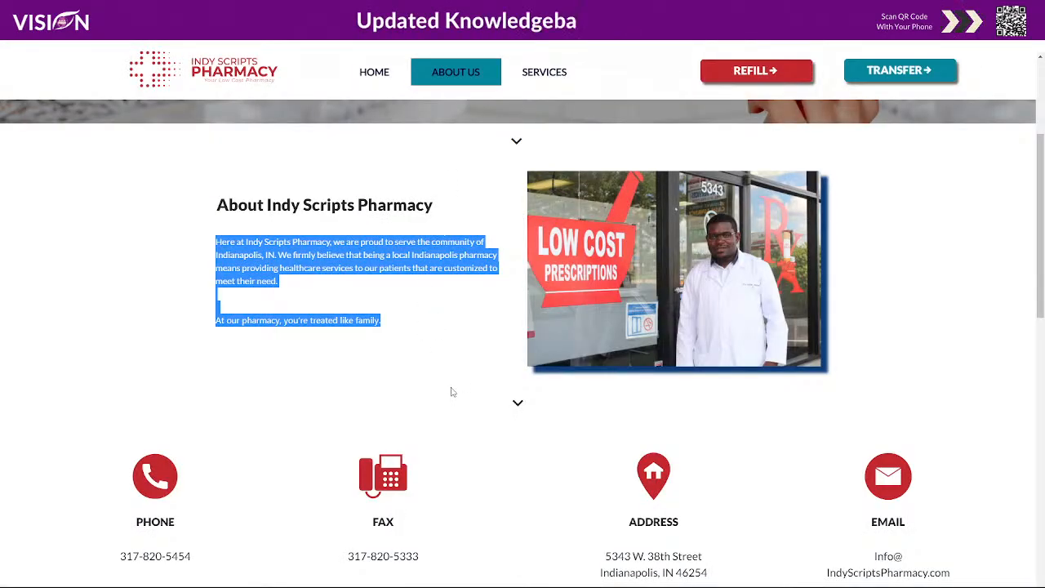
scroll(445, 417, "down", 2)
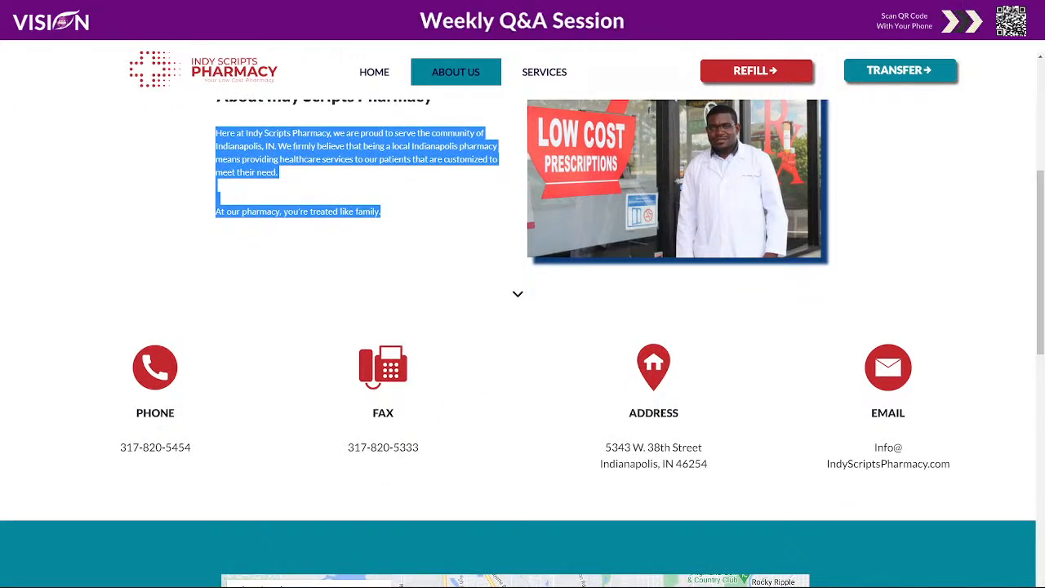
right_click(685, 164)
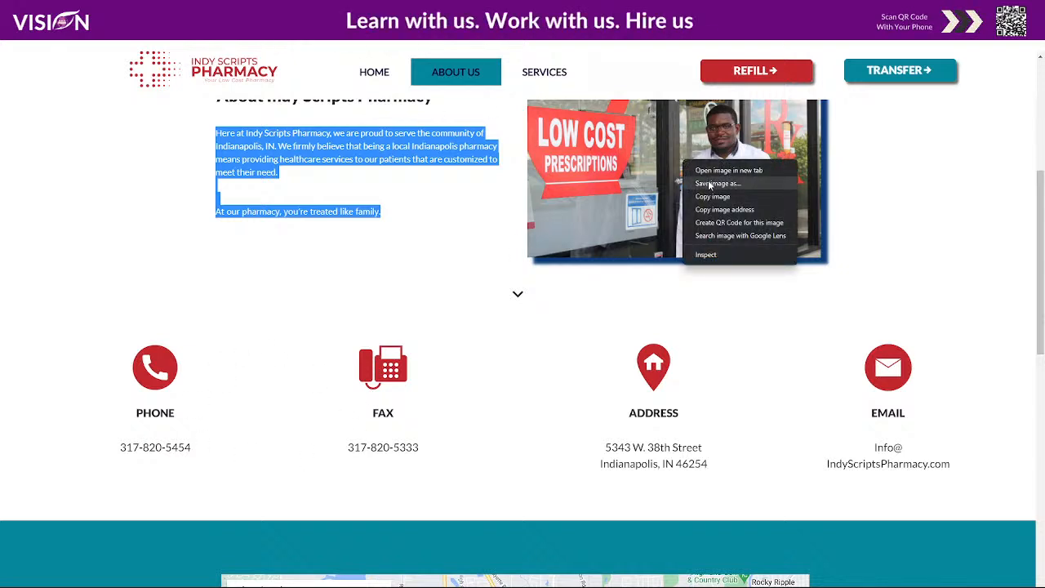
left_click(710, 184)
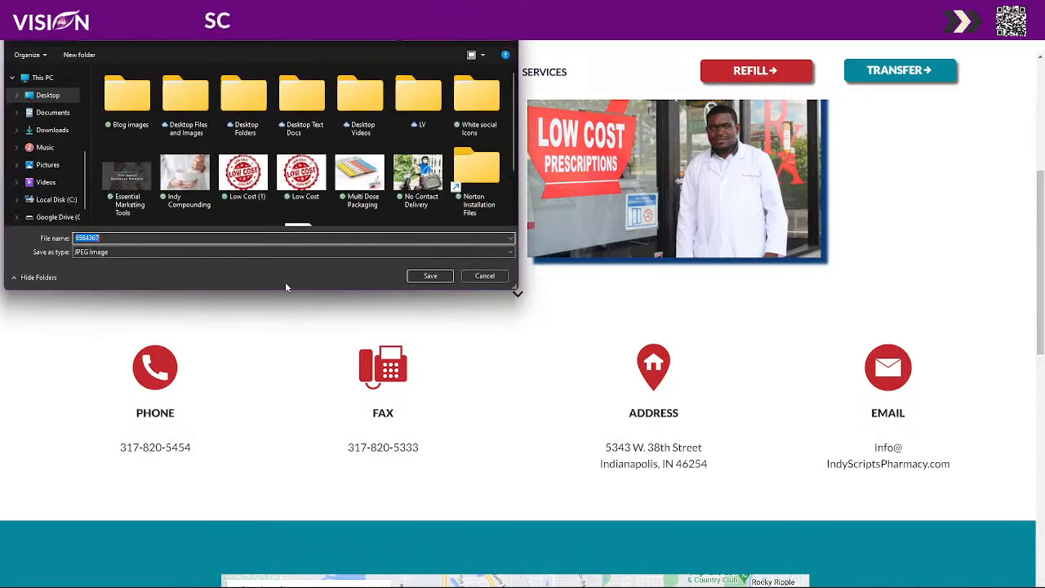
left_click(490, 280)
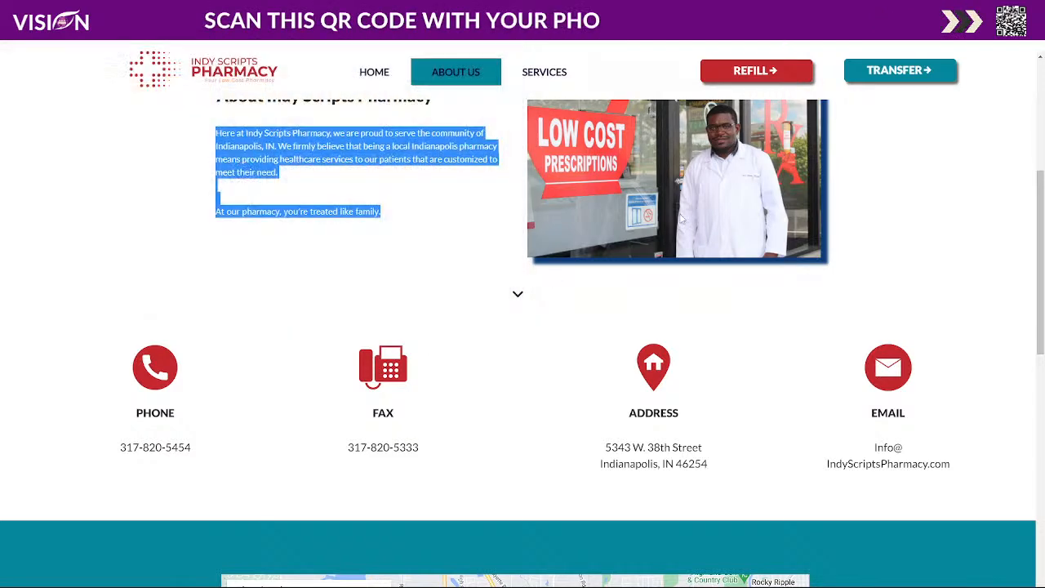
Copy the storefront photo from the original About Us page and replace the vaccination picture in Canva's 700 × 500 px design with it.
right_click(681, 204)
left_click(699, 241)
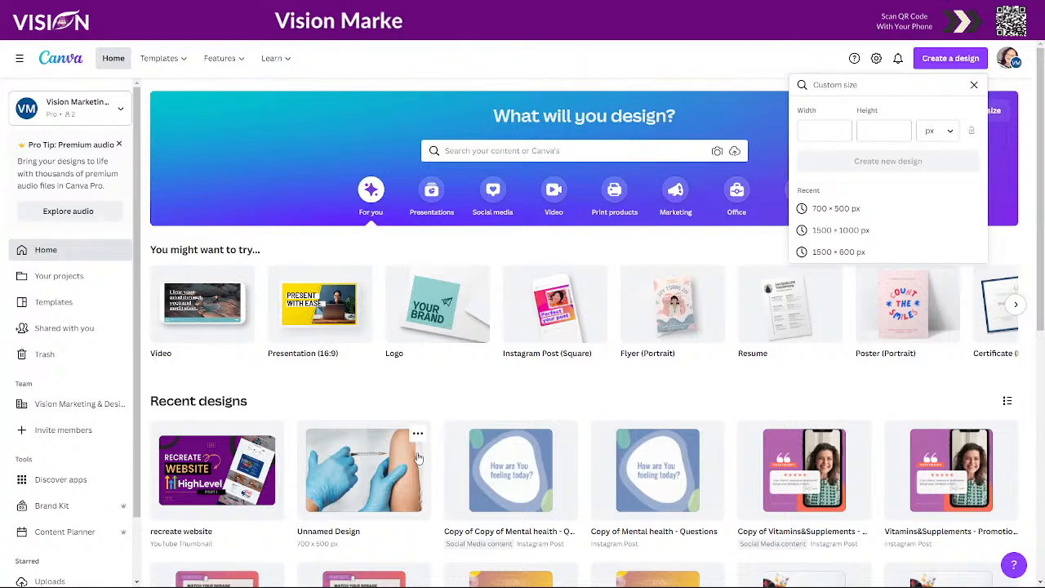
left_click(418, 457)
key("ctrl+v")
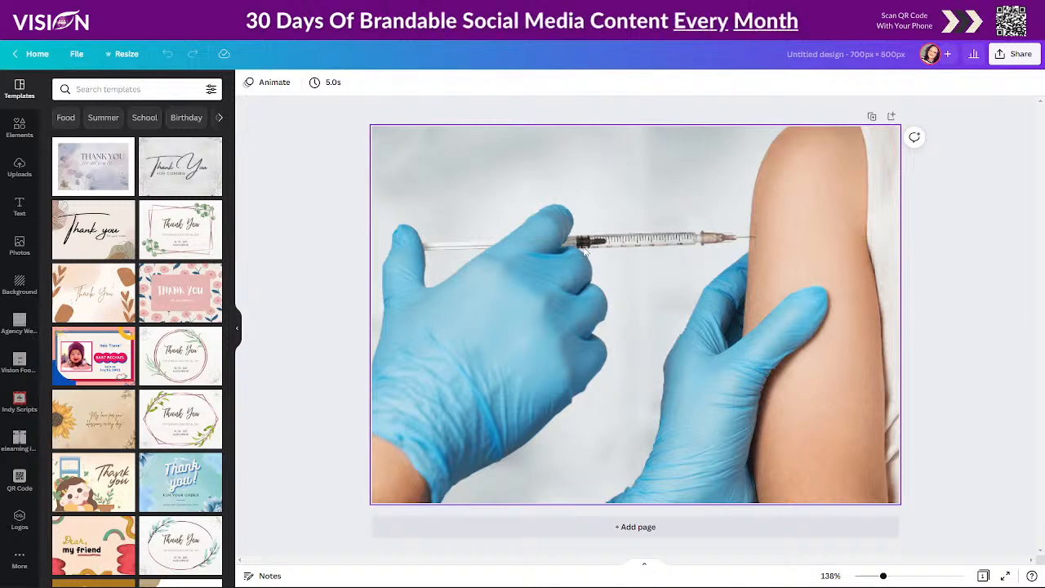
key("ctrl+v")
left_click_drag(634, 292, 530, 193)
left_click(766, 325)
key("Delete")
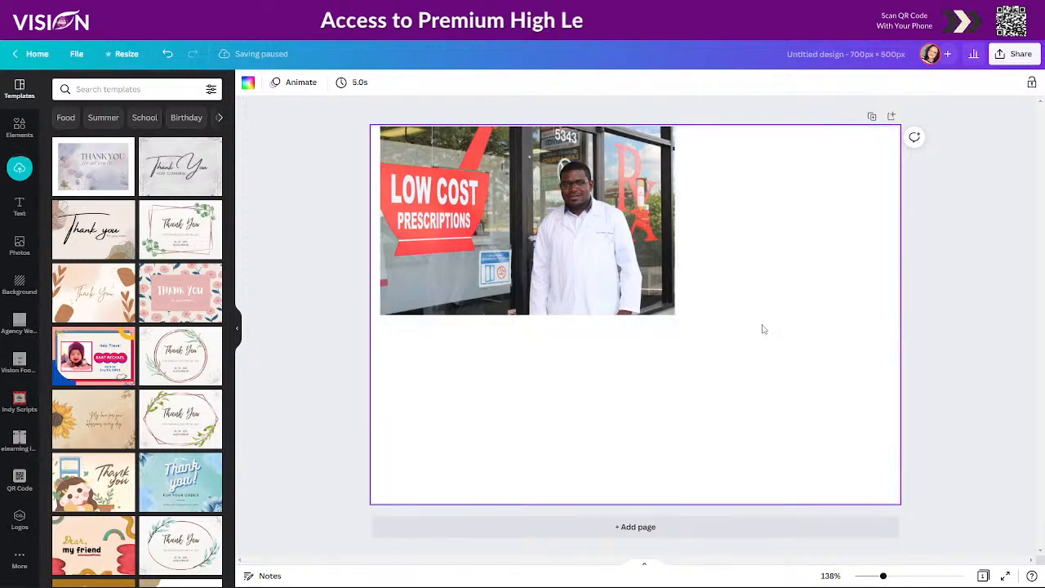
Position and enlarge the storefront photo so it fills the whole 700 × 500 px canvas.
left_click_drag(622, 248, 615, 256)
left_click_drag(668, 322, 946, 497)
left_click(977, 306)
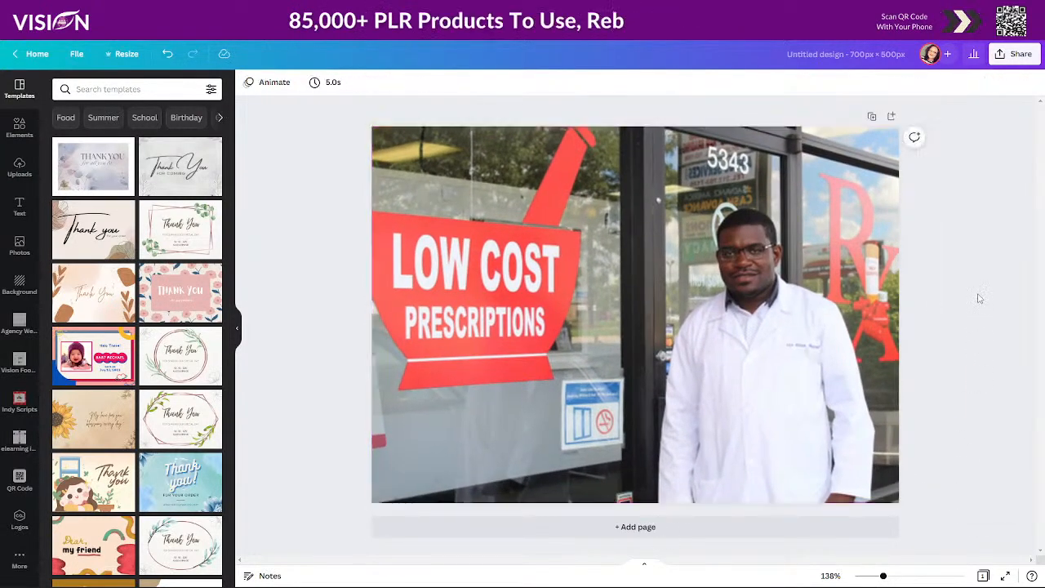
Download the design as a JPG, save it as Untitled design (2), and select the mortar image on the builder's About page.
left_click(1014, 54)
left_click(878, 317)
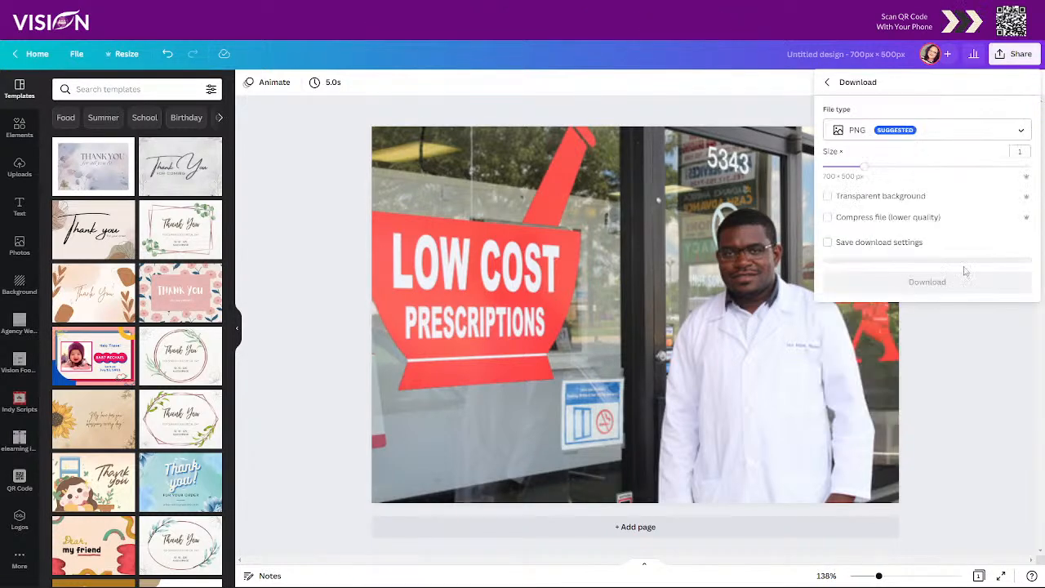
left_click(884, 134)
left_click(890, 105)
left_click(936, 279)
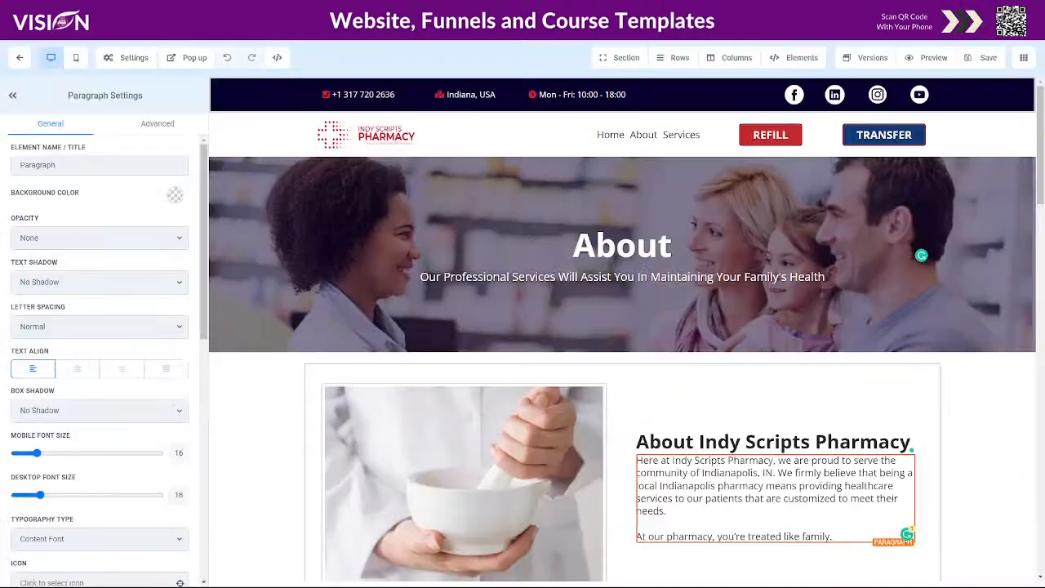
left_click(488, 444)
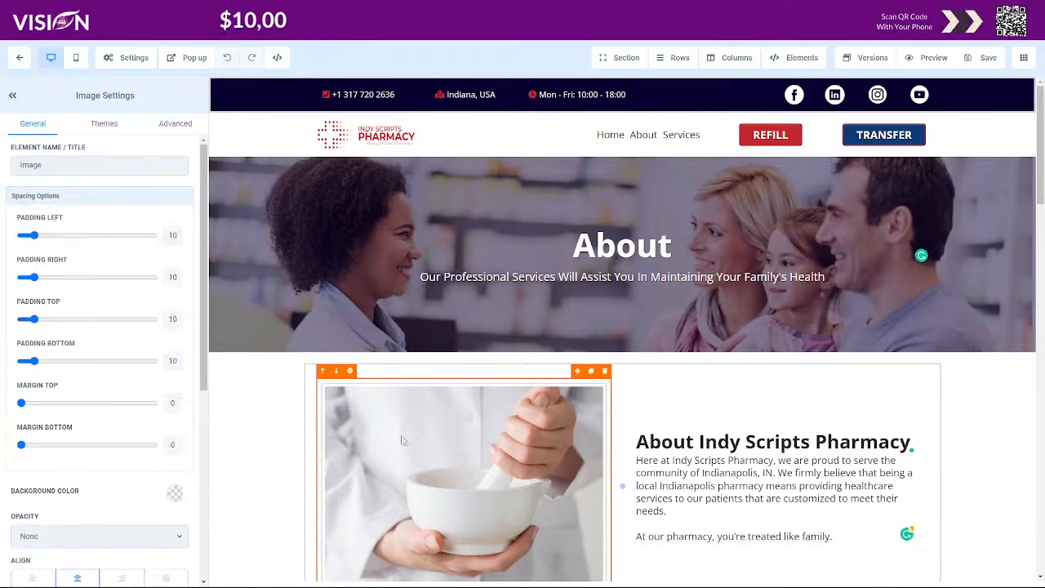
left_click(430, 273)
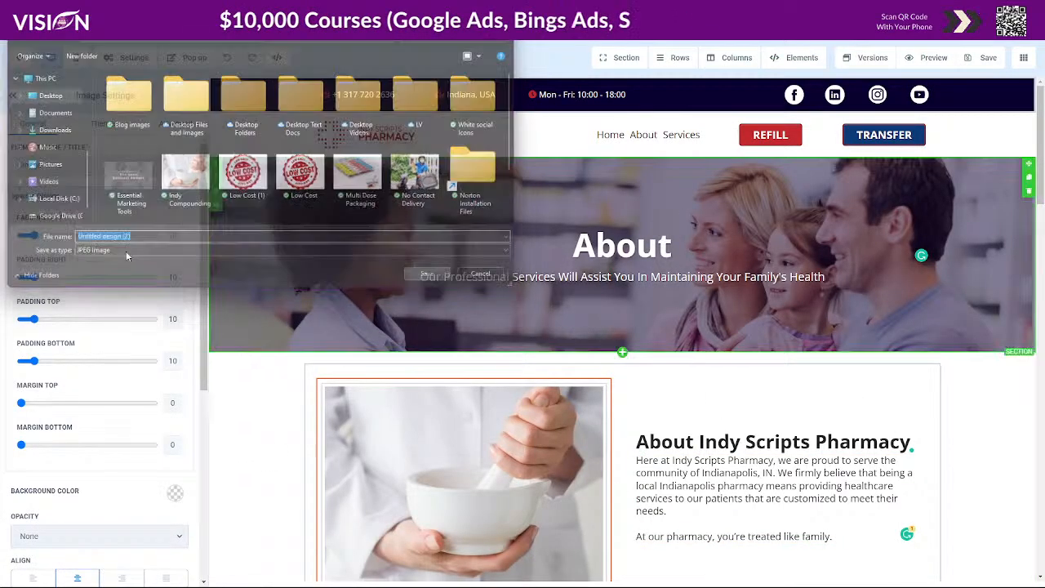
Open the media library for the About page's selected image and upload Untitled design (2).jpg.
scroll(125, 462, "down", 5)
left_click(175, 320)
left_click_drag(58, 581, 479, 398)
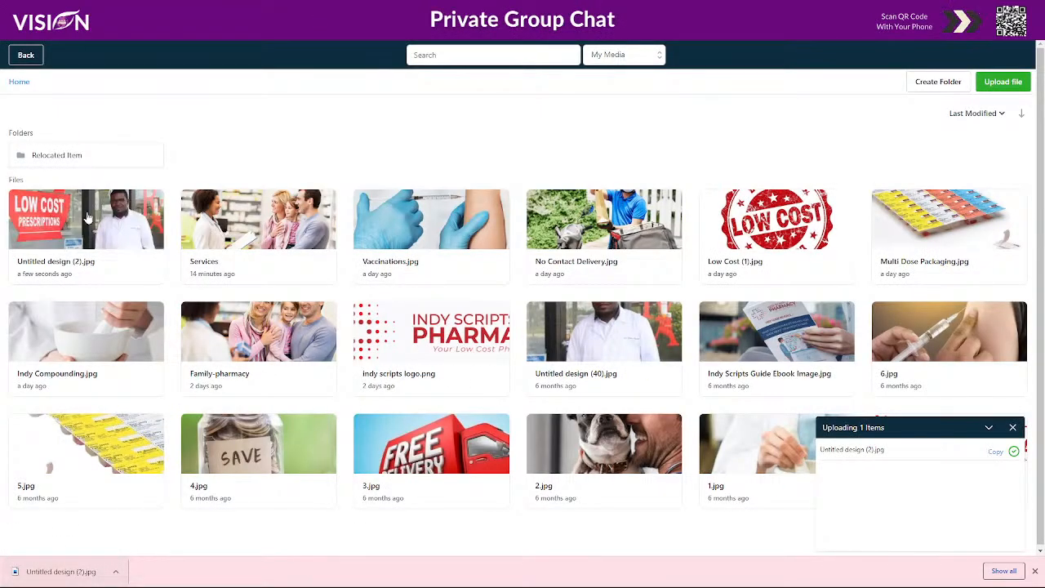
Rename the uploaded Untitled design (2).jpg in the media library as Indy Scripts Pharmacist.
right_click(90, 217)
left_click(106, 262)
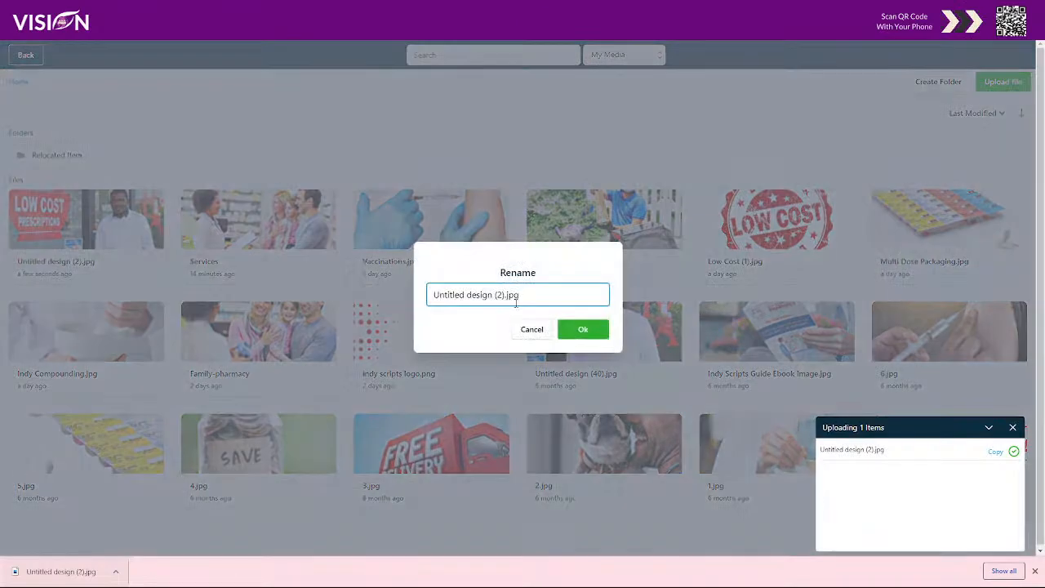
left_click_drag(522, 297, 405, 298)
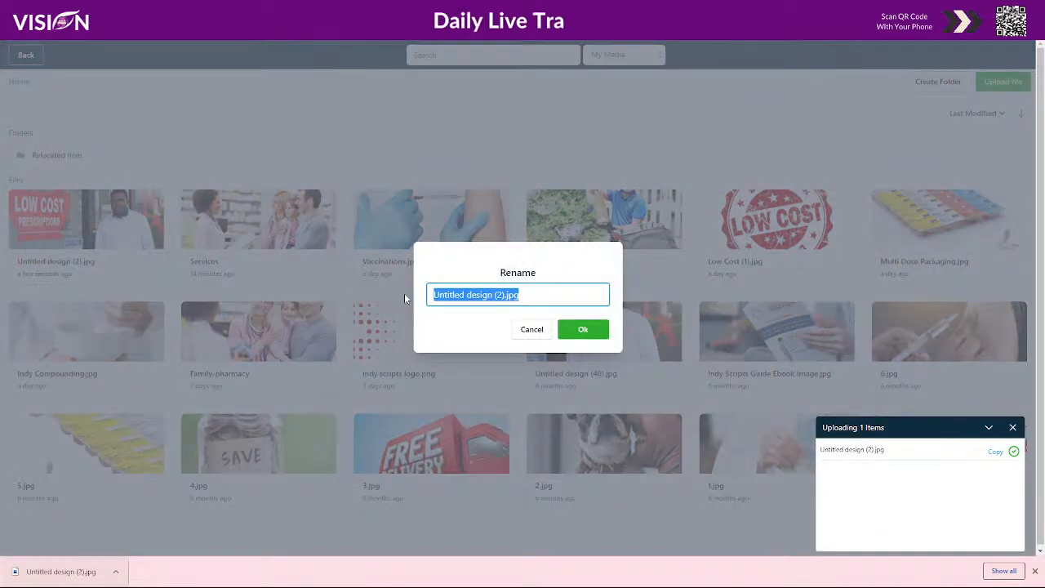
type("Indy Scr")
key("BackSpace")
key("BackSpace")
type("cript")
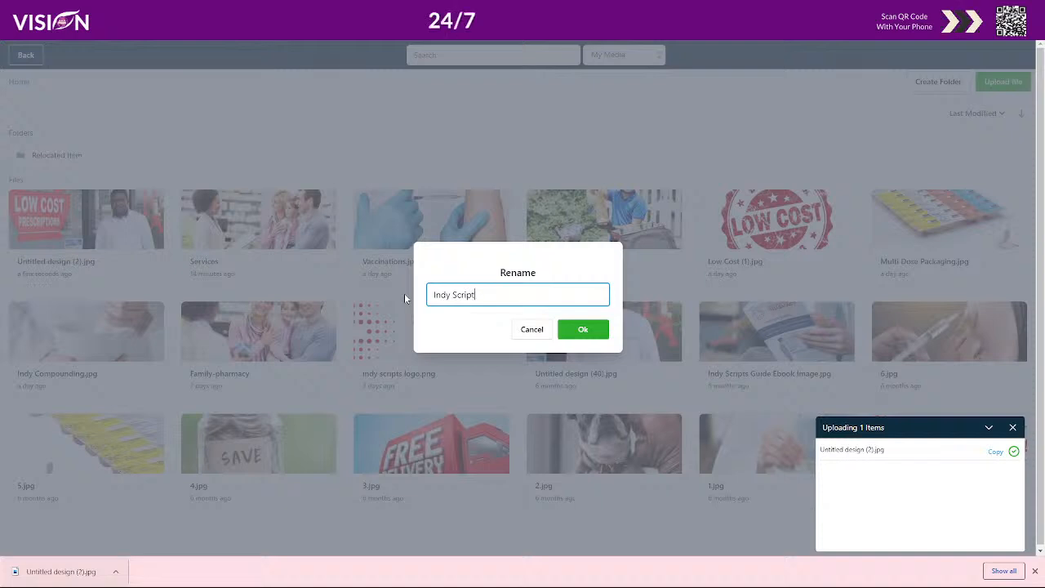
type("s Pharmac")
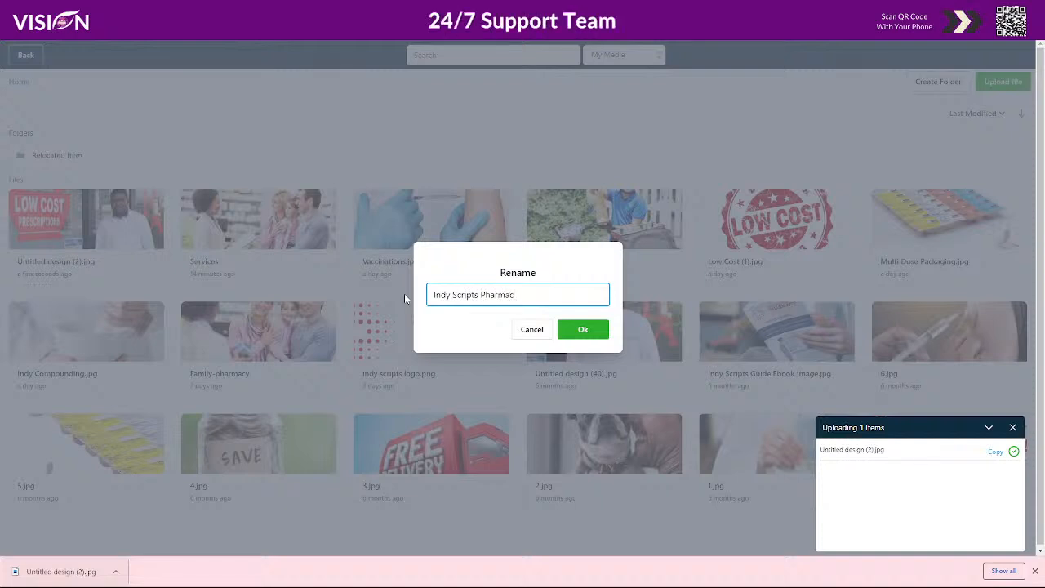
type("ist")
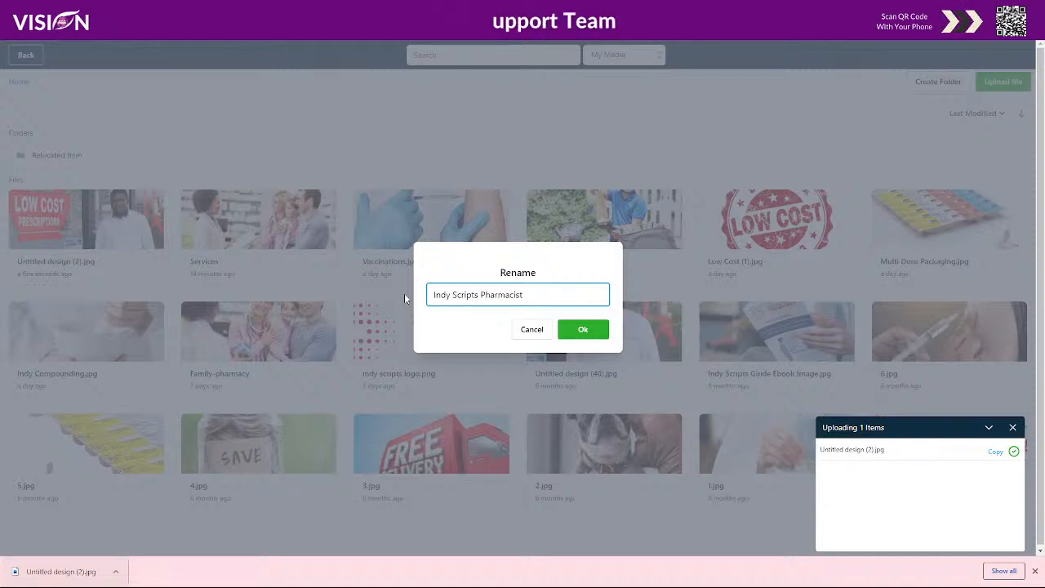
left_click(582, 329)
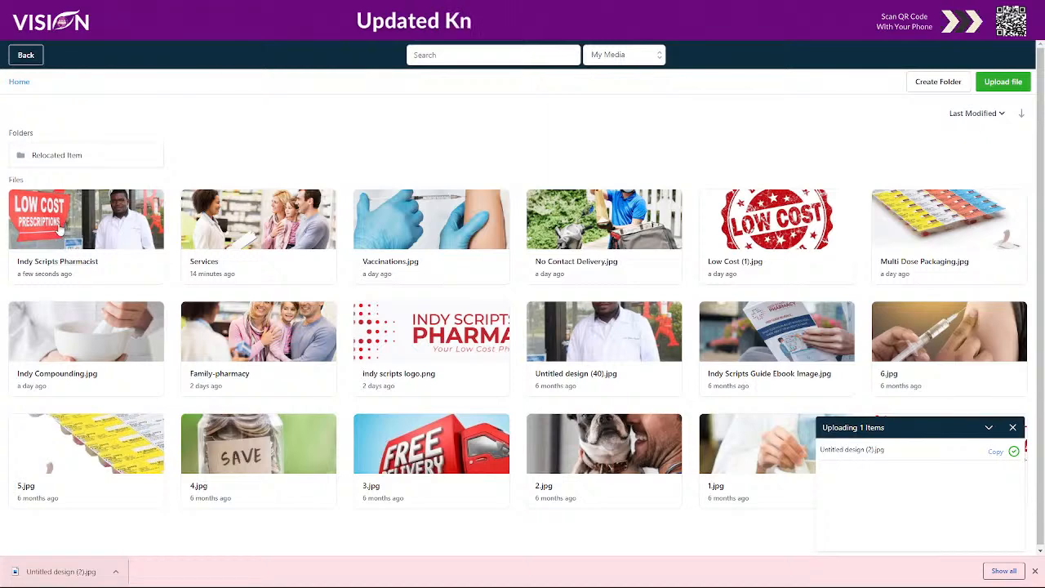
Insert the Indy Scripts Pharmacist photo as the image beside the About Indy Scripts Pharmacy text and save the page.
left_click(125, 234)
scroll(525, 356, "down", 2)
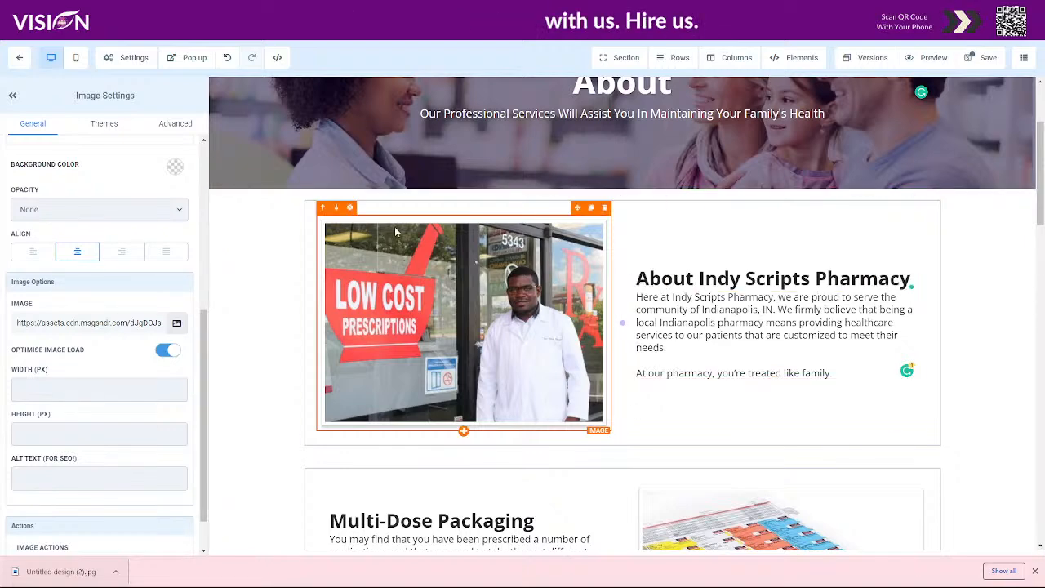
scroll(445, 248, "up", 2)
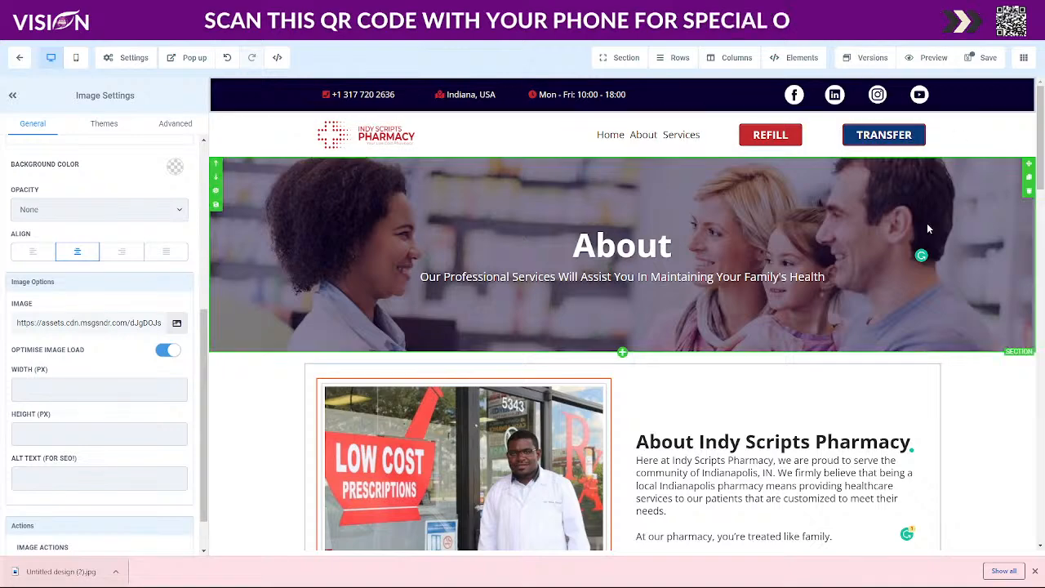
scroll(587, 374, "down", 3)
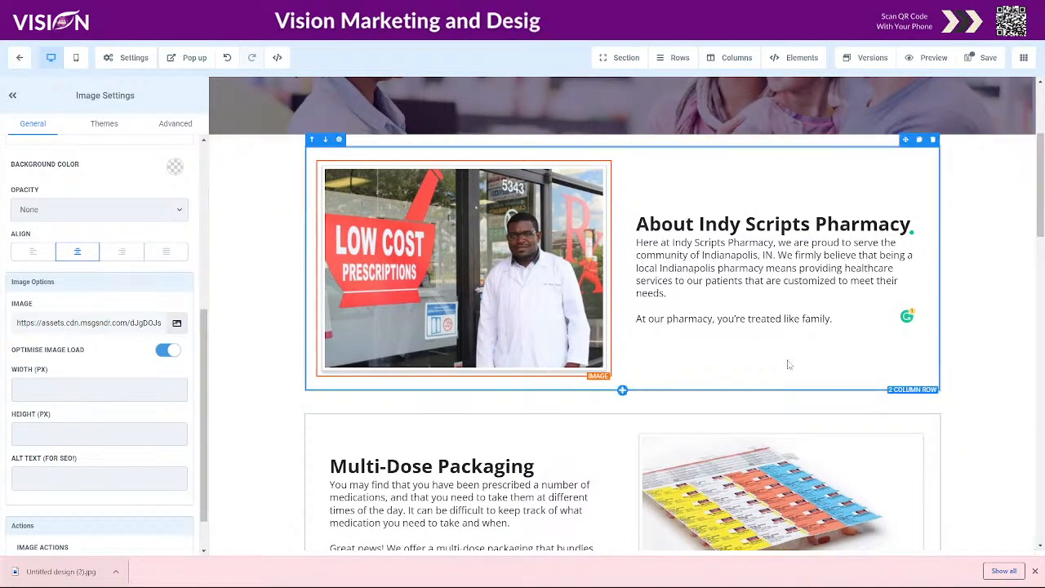
left_click(983, 57)
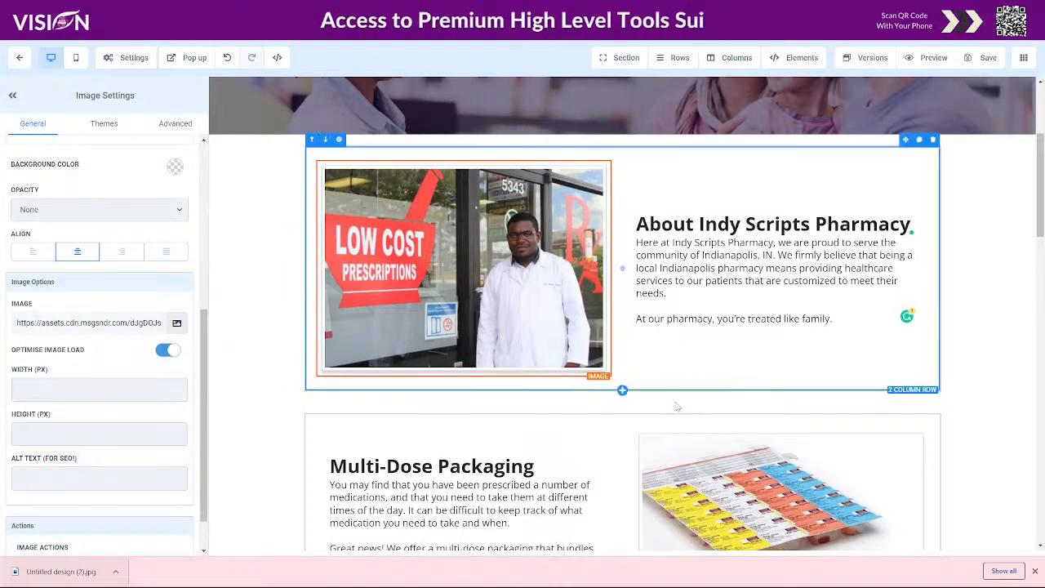
Delete the service rows below the About Indy Scripts Pharmacy row and add a 4-column row in their place.
scroll(974, 422, "down", 2)
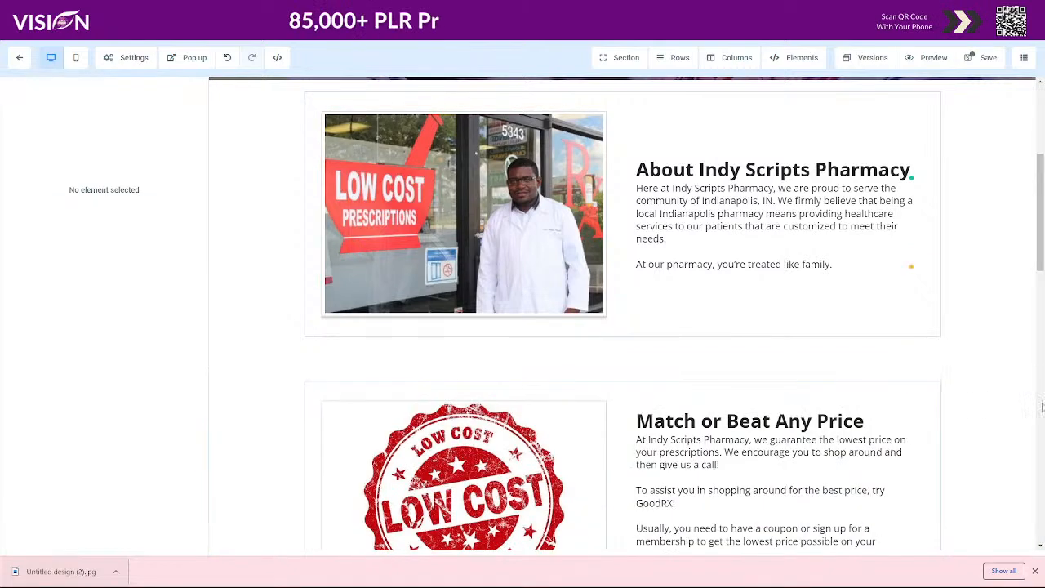
left_click(1029, 408)
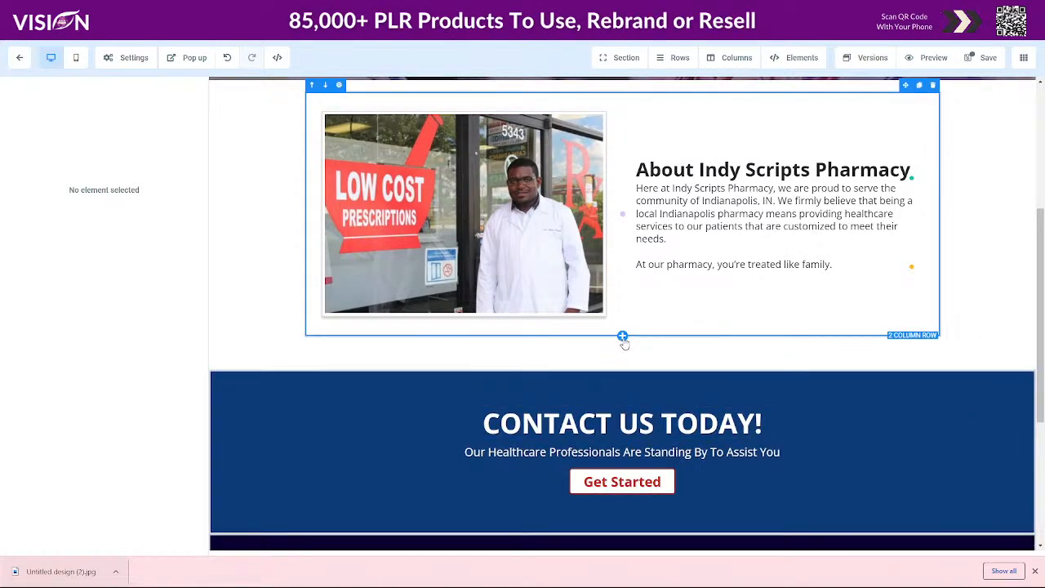
left_click(622, 336)
left_click_drag(995, 206, 614, 335)
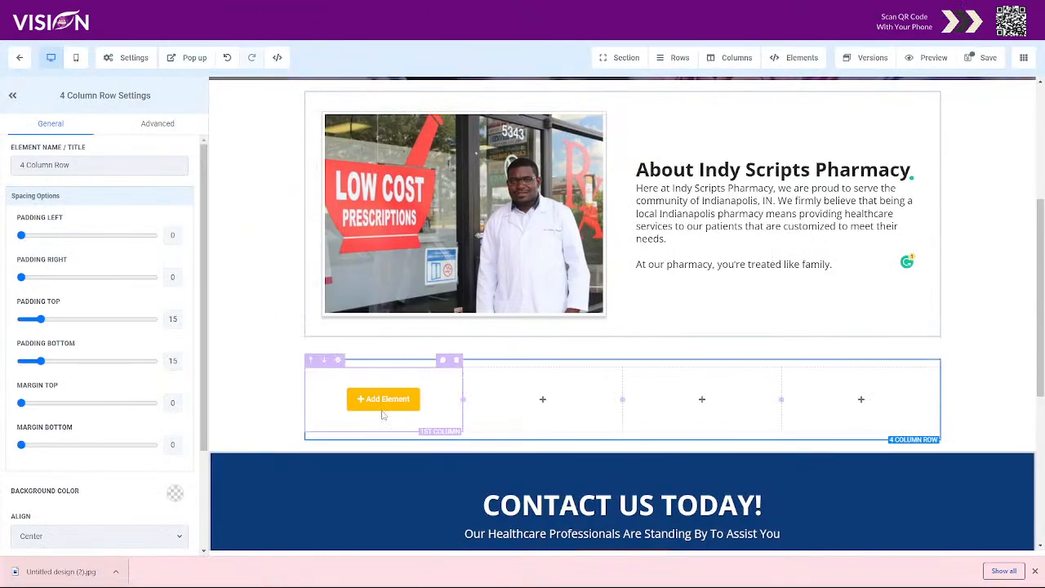
Add a headline element to the first column of the 4-column row and clear its placeholder text.
left_click(380, 399)
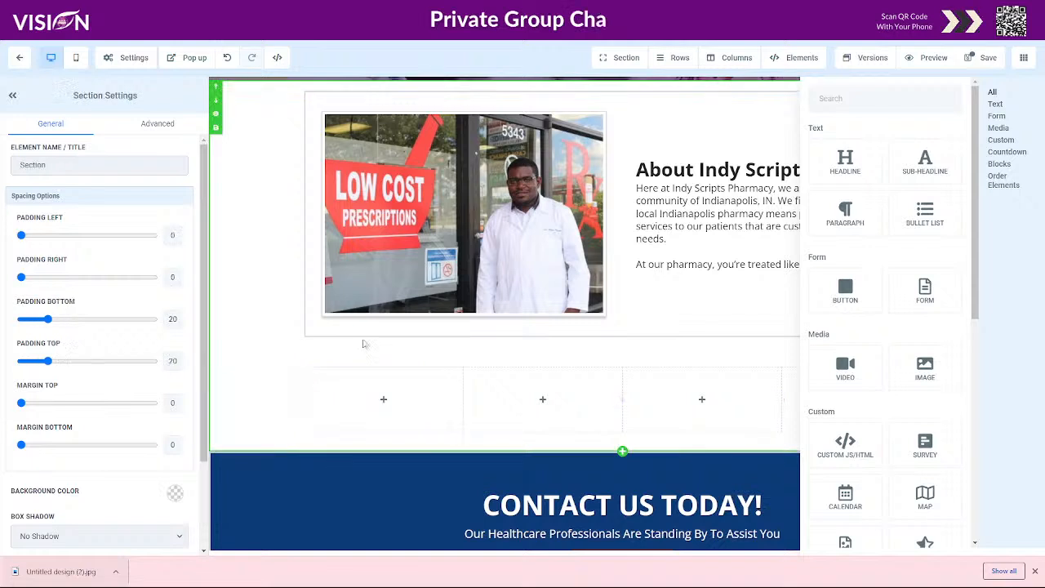
left_click(364, 345)
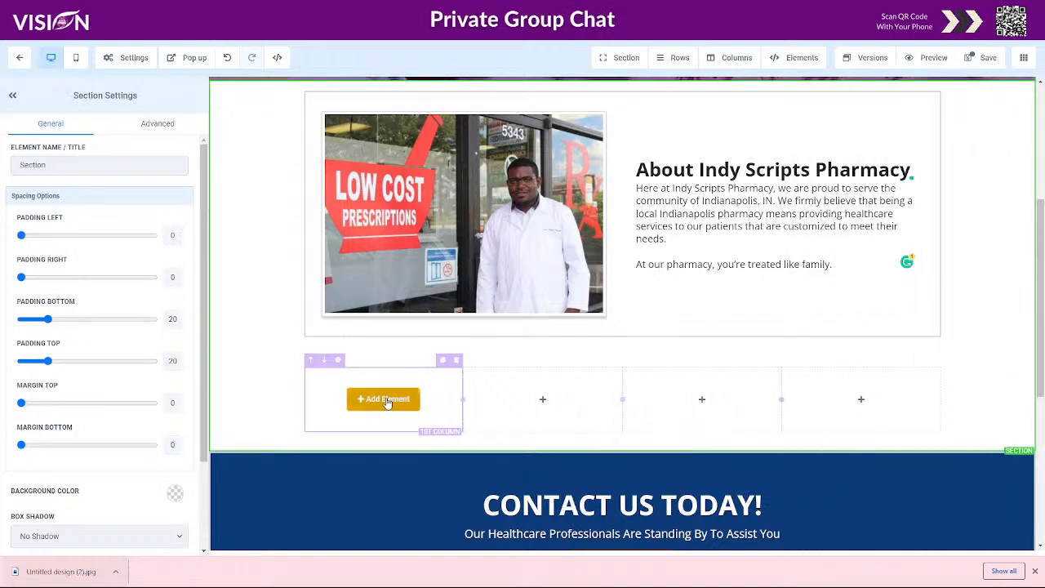
left_click(387, 401)
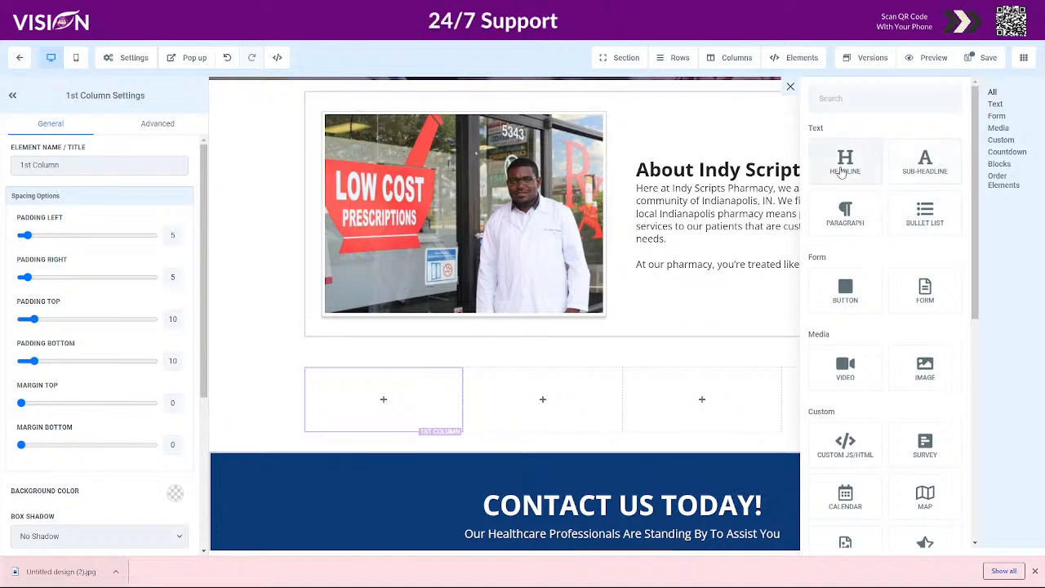
left_click_drag(847, 167, 374, 410)
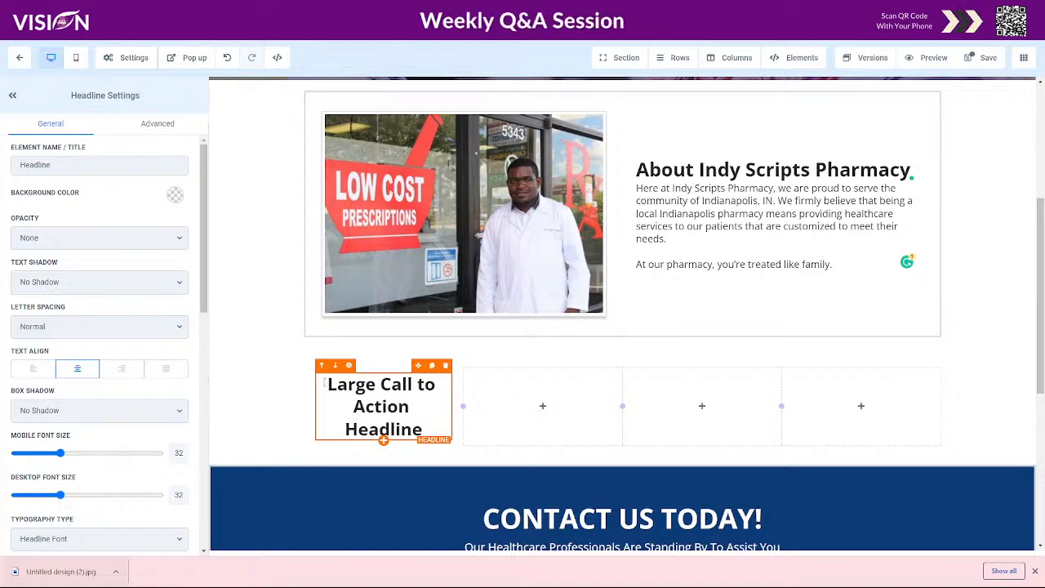
left_click_drag(325, 381, 430, 433)
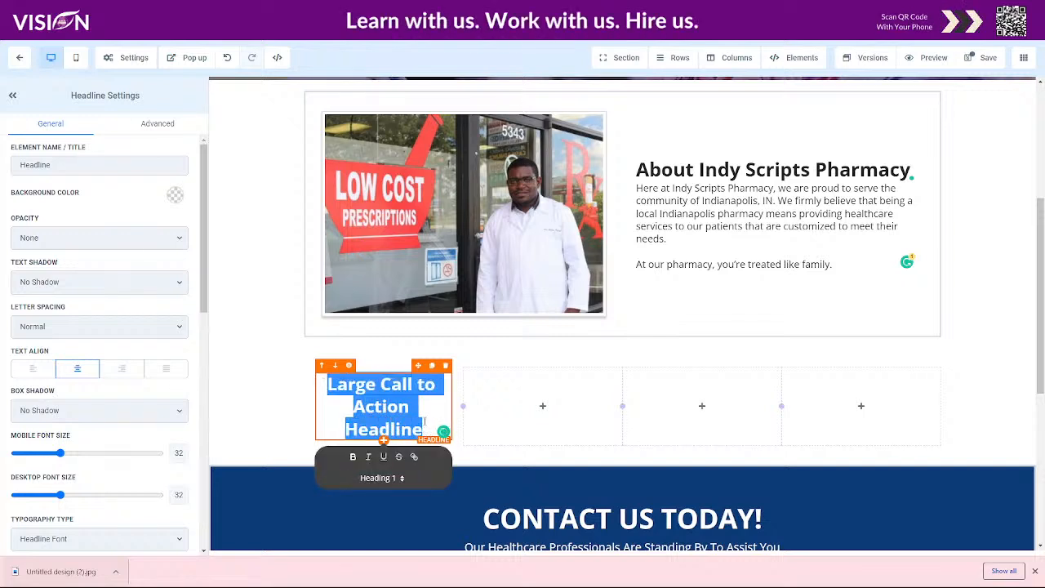
key("BackSpace")
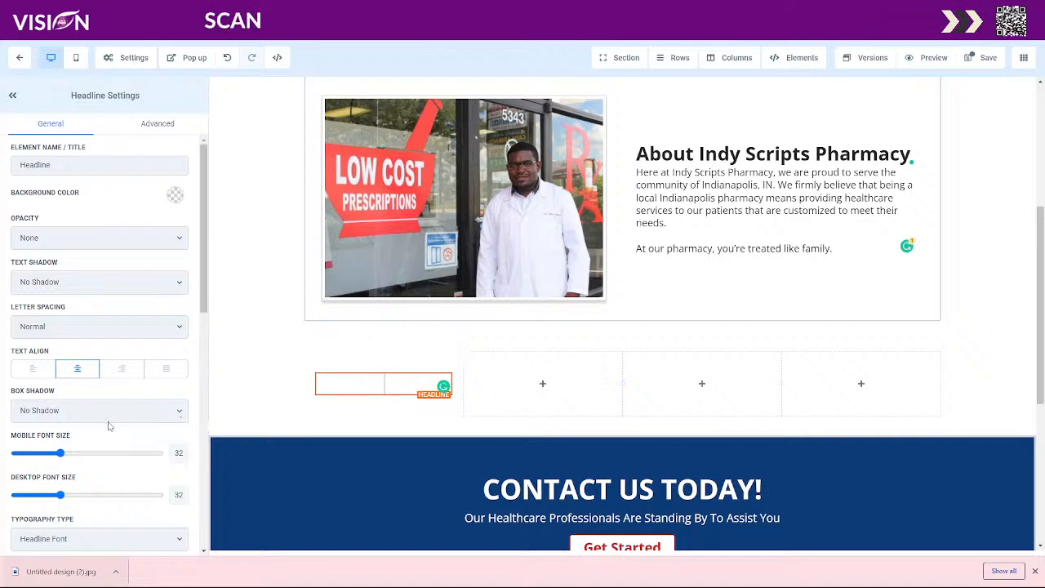
Search the headline's icons for "phone" and give the empty headline the plain handset icon.
scroll(109, 426, "down", 7)
scroll(109, 425, "up", 3)
scroll(108, 425, "up", 2)
left_click(87, 381)
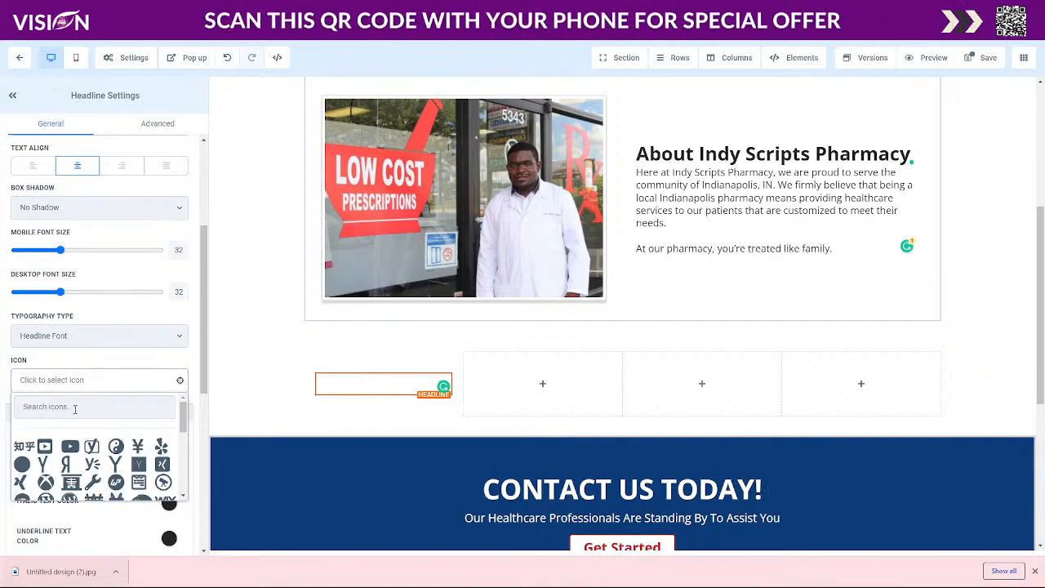
left_click(74, 409)
type("phone")
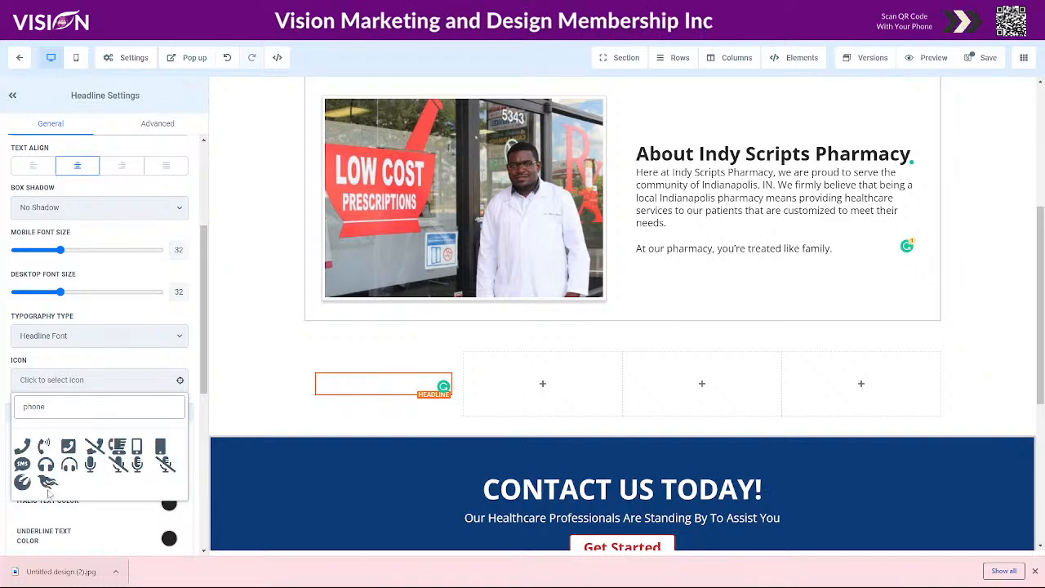
left_click(22, 447)
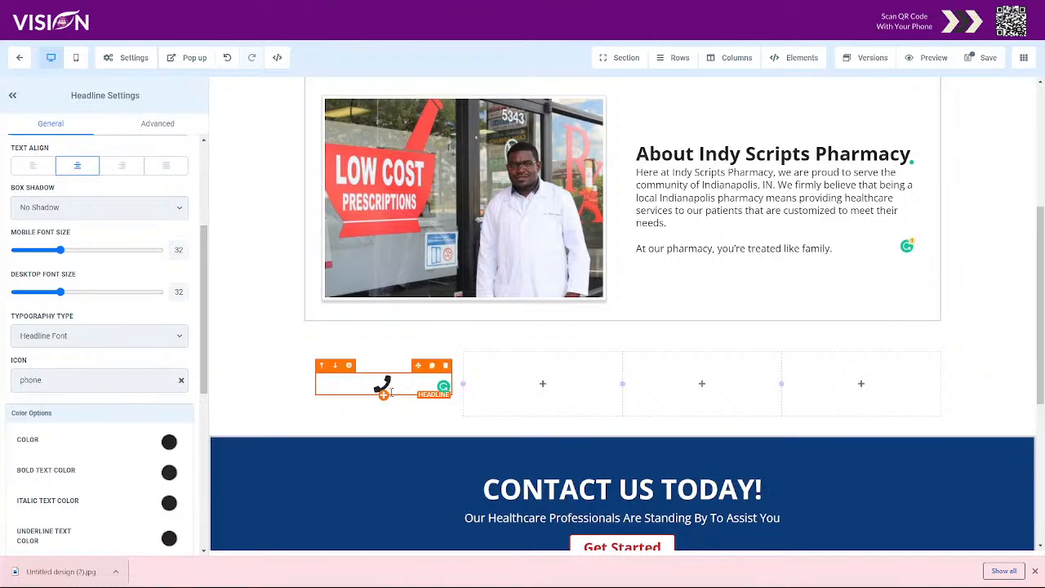
Set the phone headline's icon color to the site's red swatch.
scroll(169, 508, "down", 4)
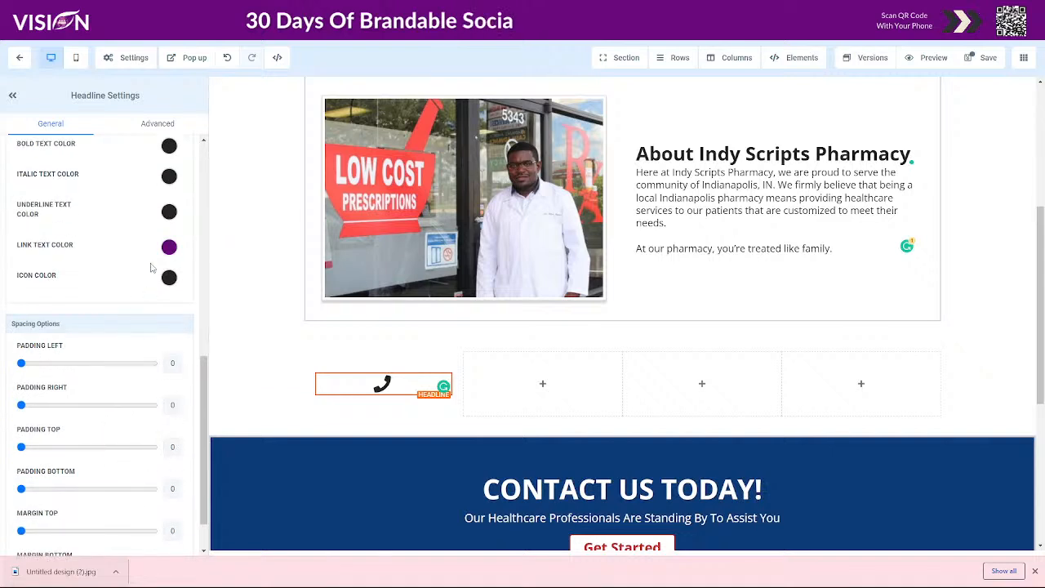
scroll(171, 351, "up", 1)
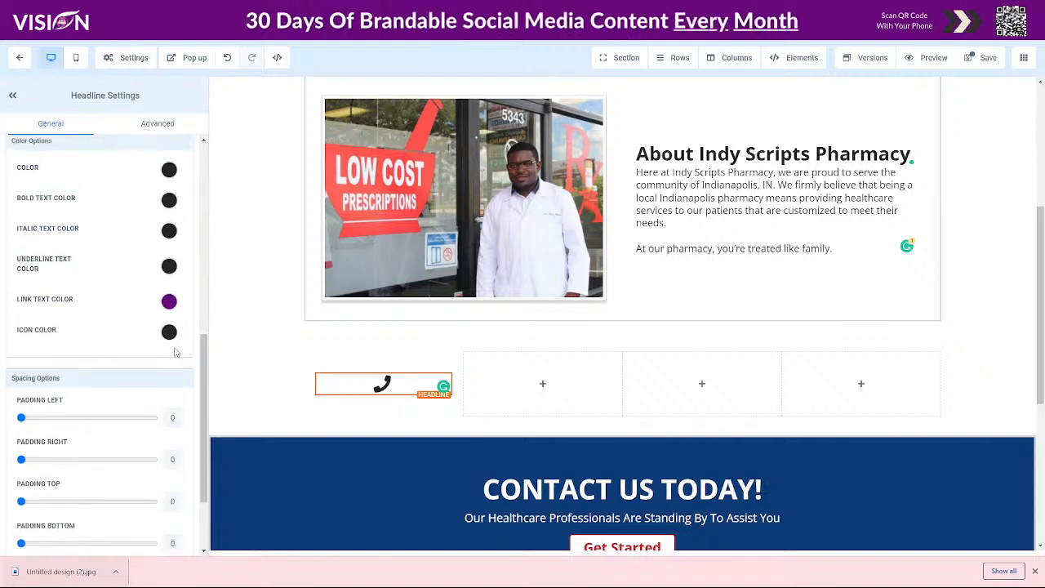
left_click(169, 332)
left_click(22, 419)
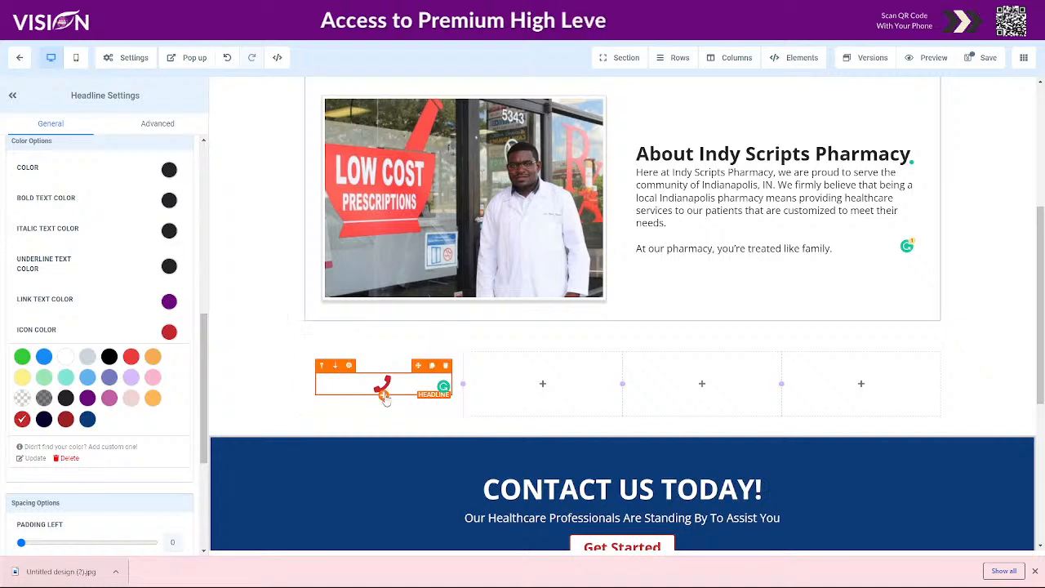
Add a sub-headline and a paragraph element below the phone icon in the first column.
left_click(701, 383)
left_click_drag(926, 159, 353, 415)
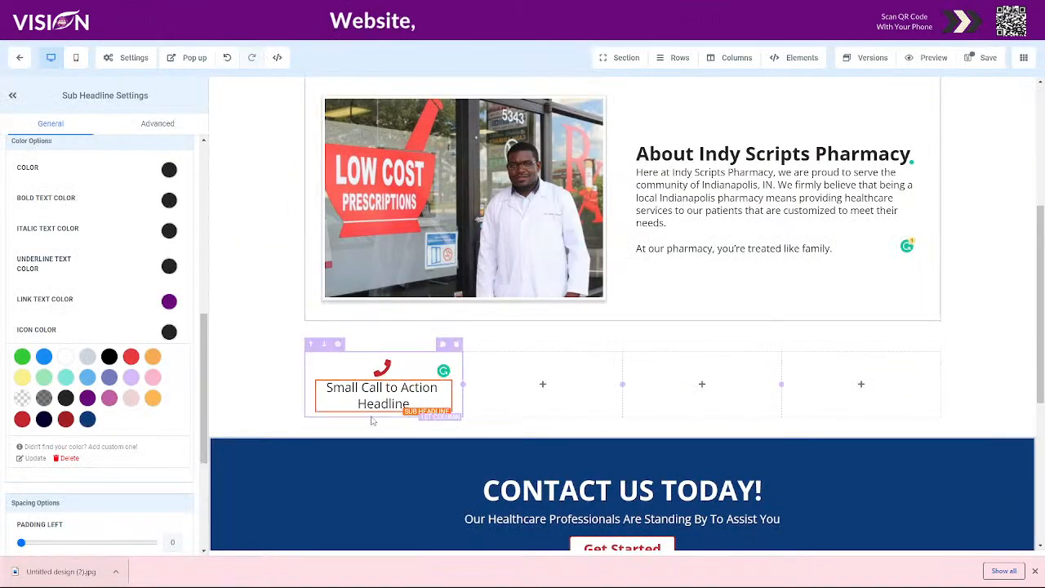
left_click(542, 384)
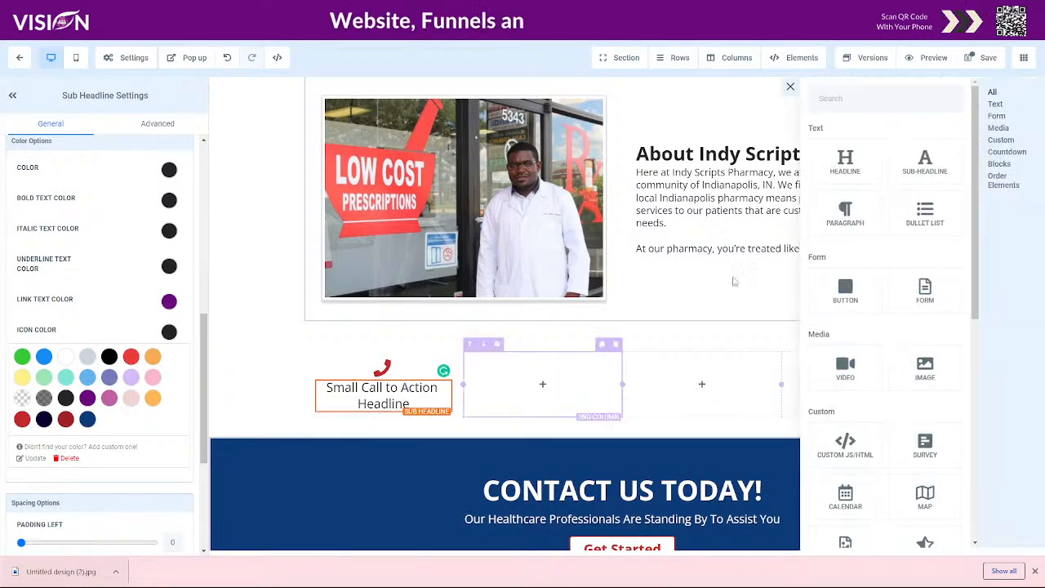
left_click_drag(901, 214, 382, 423)
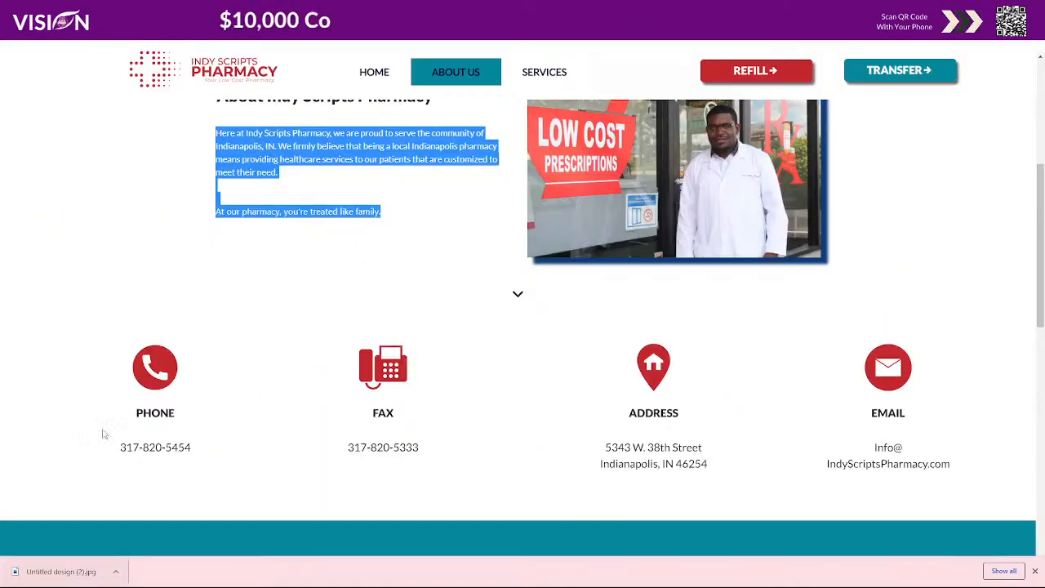
Copy the PHONE label from the original About Us page, replace the sub-headline's placeholder text with it and make it bold.
left_click(123, 430)
left_click_drag(128, 422, 175, 425)
key("ctrl+c")
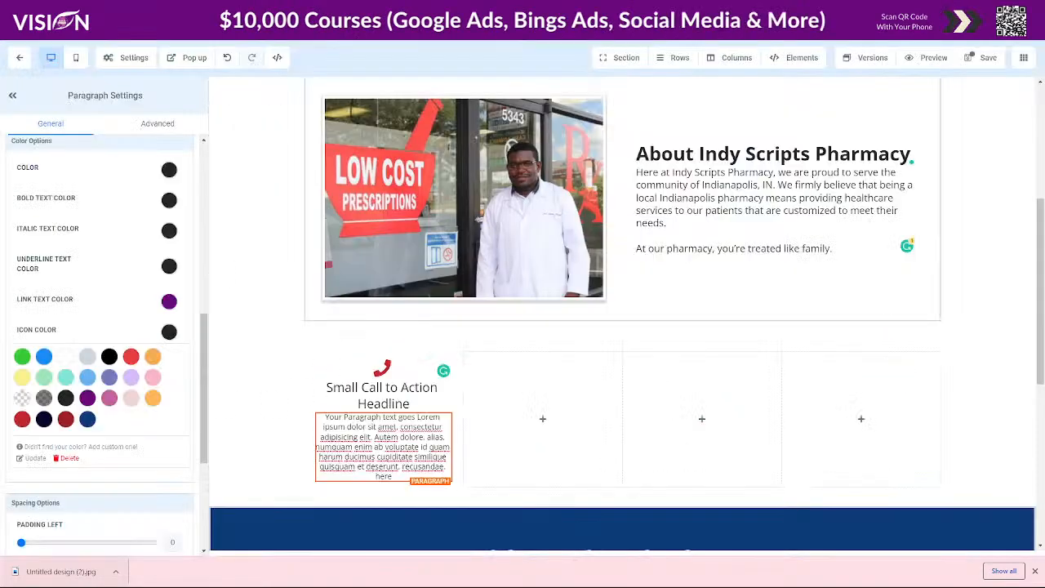
left_click(382, 392)
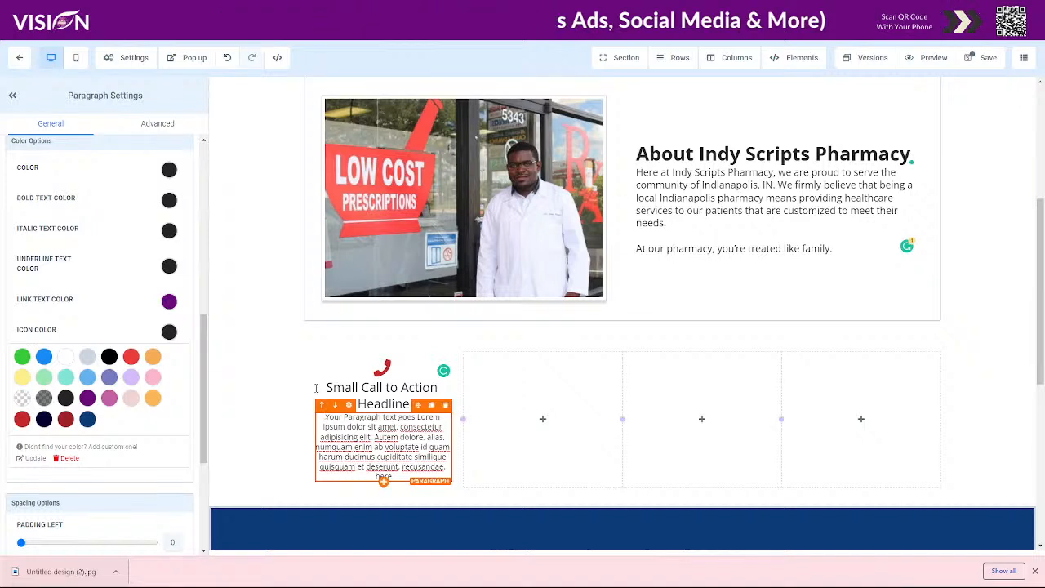
left_click_drag(325, 387, 418, 401)
key("ctrl+v")
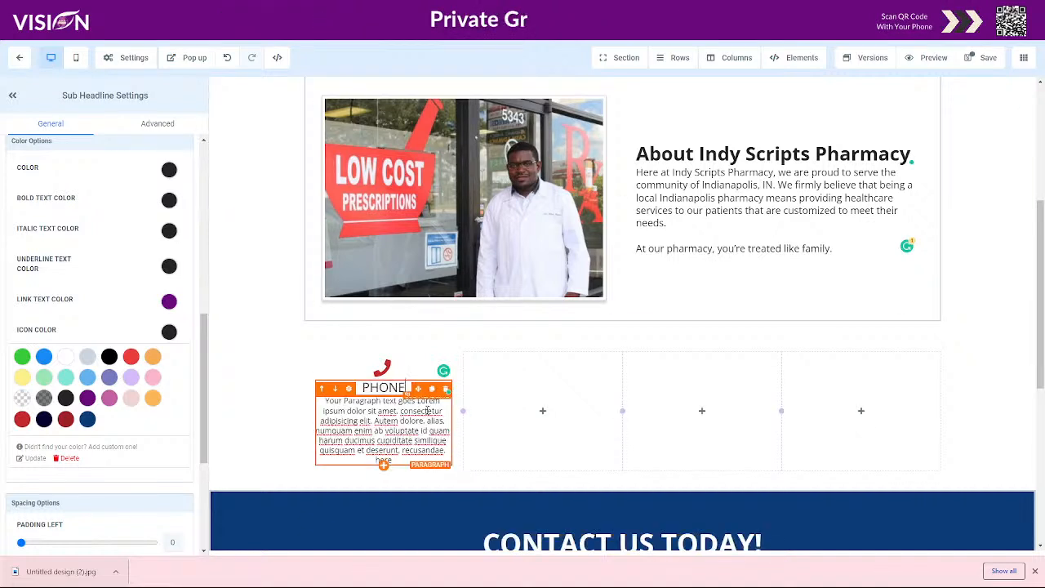
double_click(363, 388)
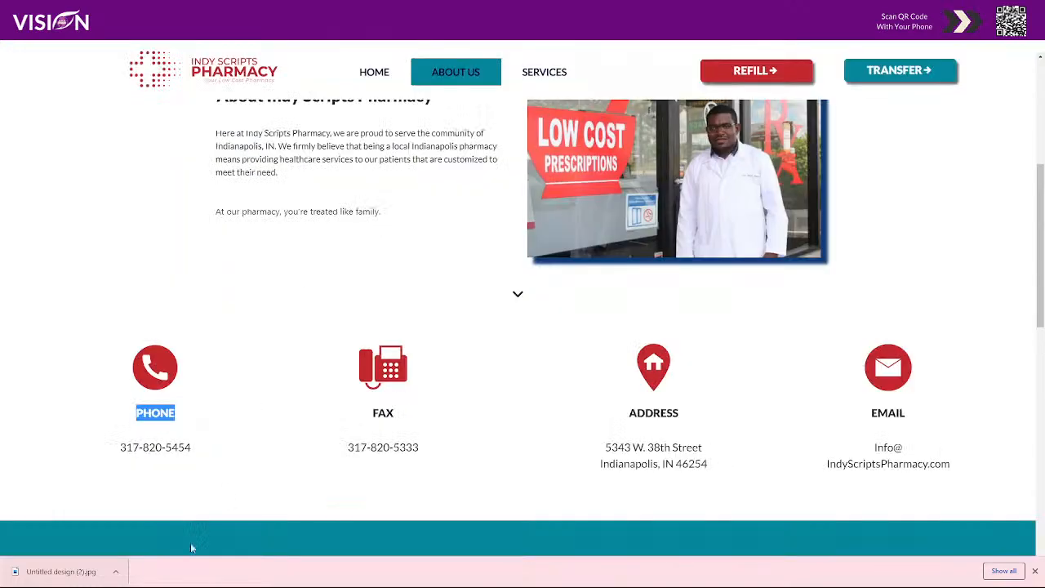
Copy the pharmacy's phone number from the original page and replace the paragraph placeholder below PHONE with it.
left_click_drag(116, 457, 195, 451)
key("ctrl+c")
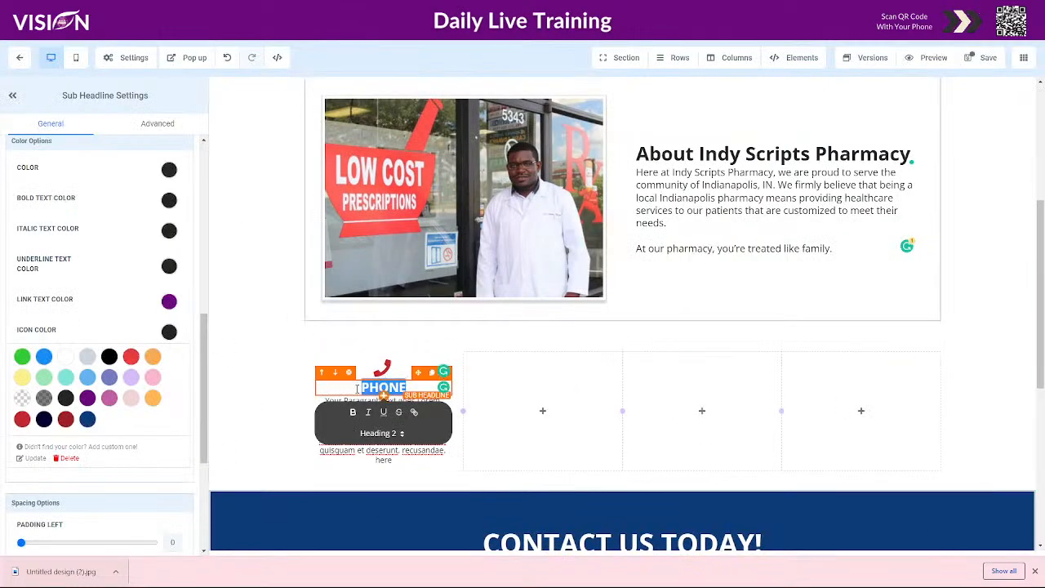
left_click(383, 451)
left_click_drag(318, 401, 454, 460)
key("ctrl+v")
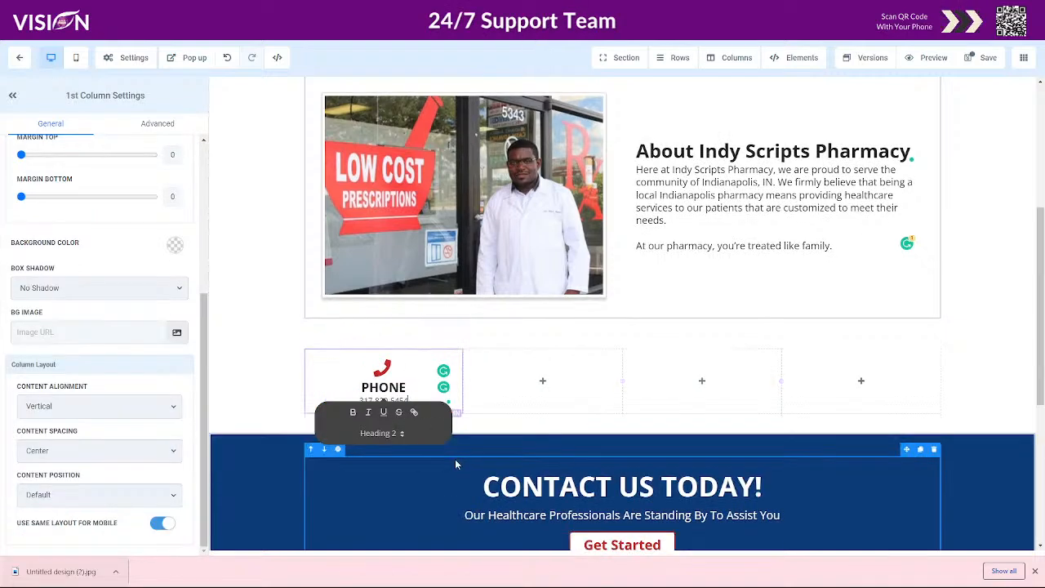
left_click(229, 379)
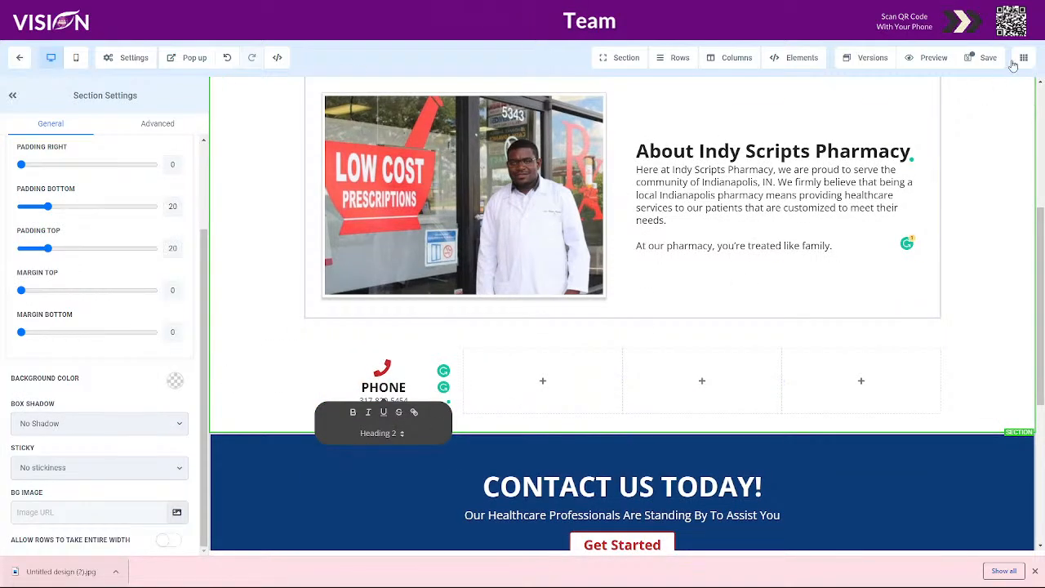
Save the page and set the desktop font size of the phone icon headline to 46.
left_click(982, 57)
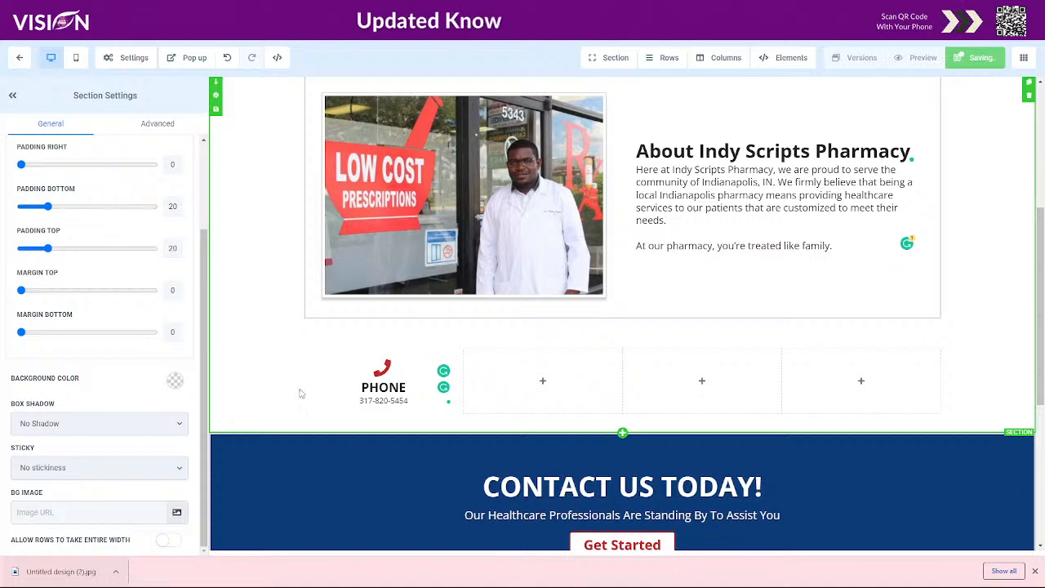
left_click(393, 369)
scroll(103, 470, "down", 3)
scroll(104, 469, "down", 4)
scroll(101, 470, "up", 5)
mouse_move(60, 400)
left_mouse_down()
mouse_move(83, 403)
mouse_move(46, 406)
left_mouse_up()
Set the phone number paragraph's desktop font size to 20 and the top margin of both it and the PHONE sub-headline to 5.
left_click(364, 409)
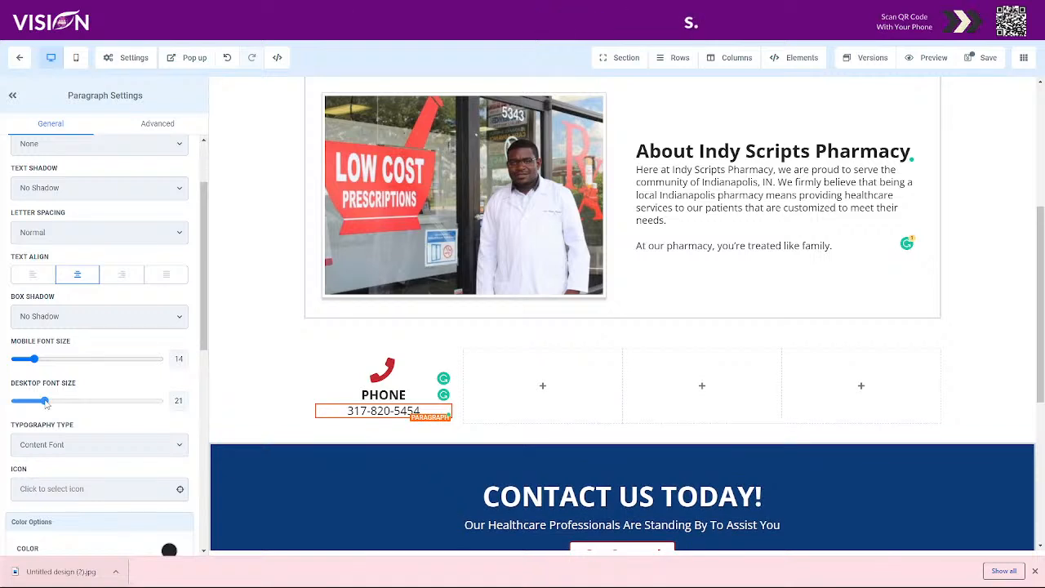
left_click_drag(45, 403, 43, 404)
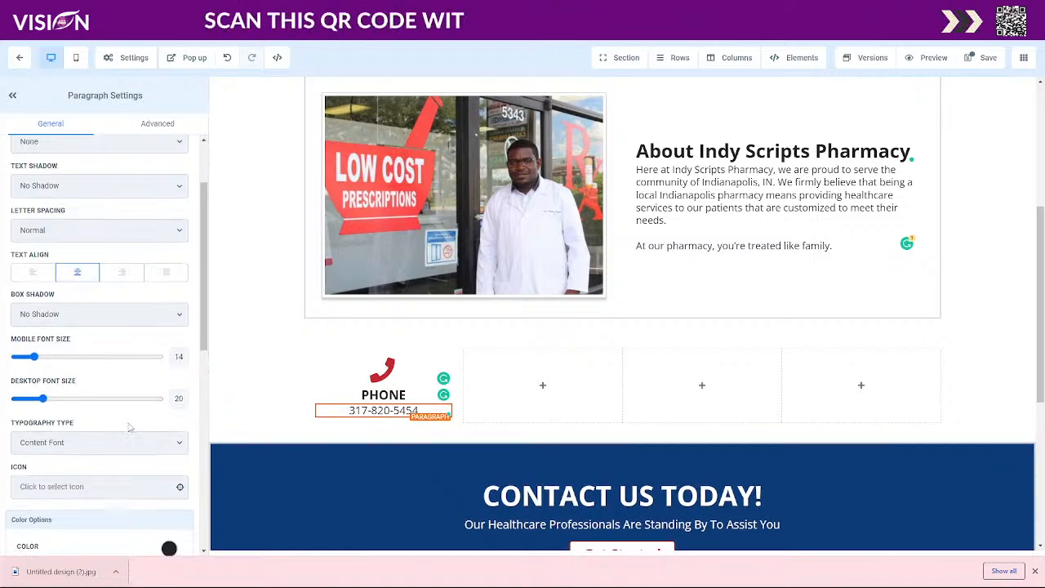
scroll(126, 427, "down", 2)
scroll(127, 427, "down", 4)
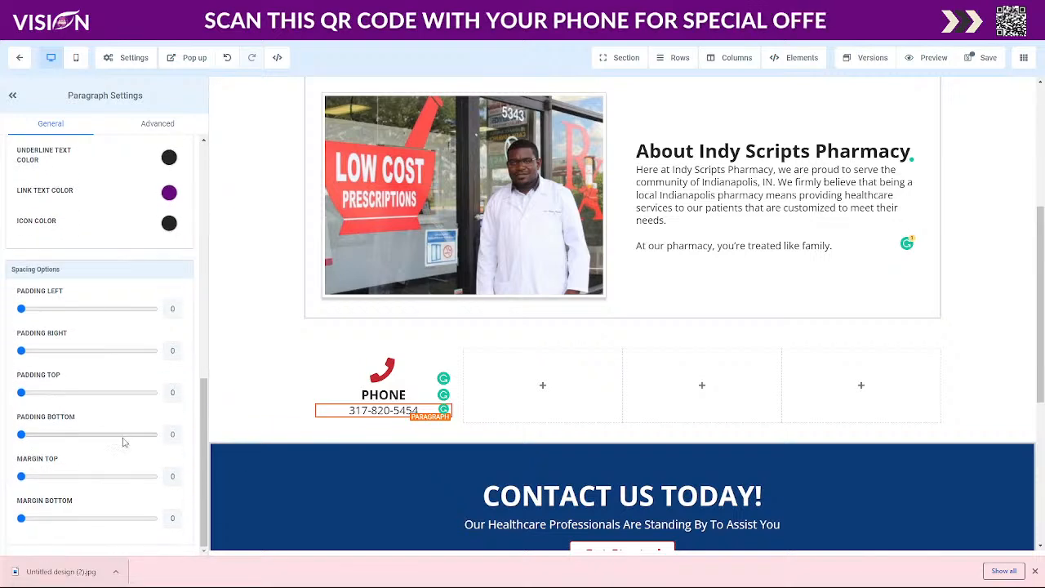
left_click_drag(21, 477, 28, 480)
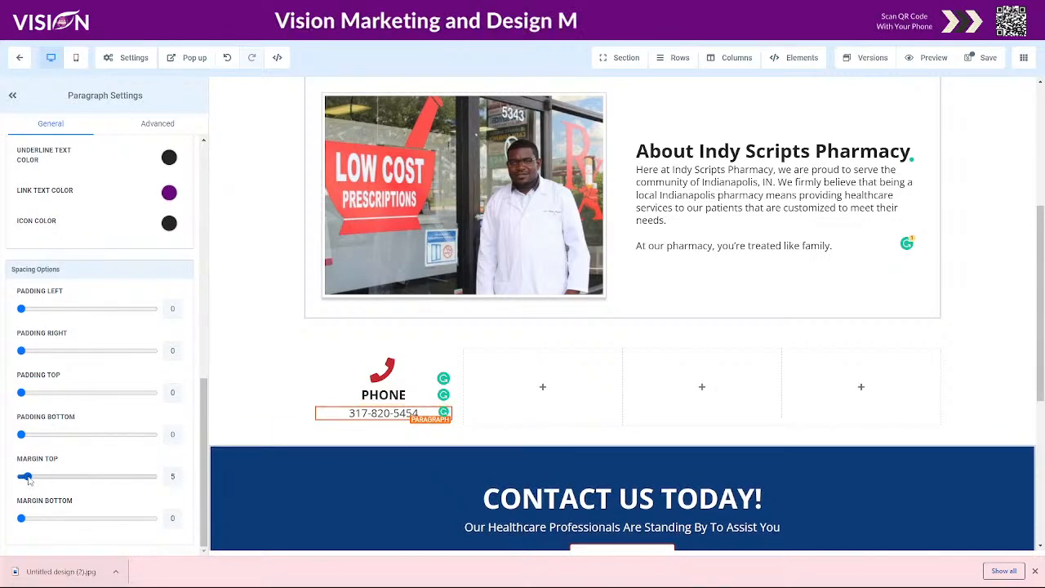
left_click(348, 384)
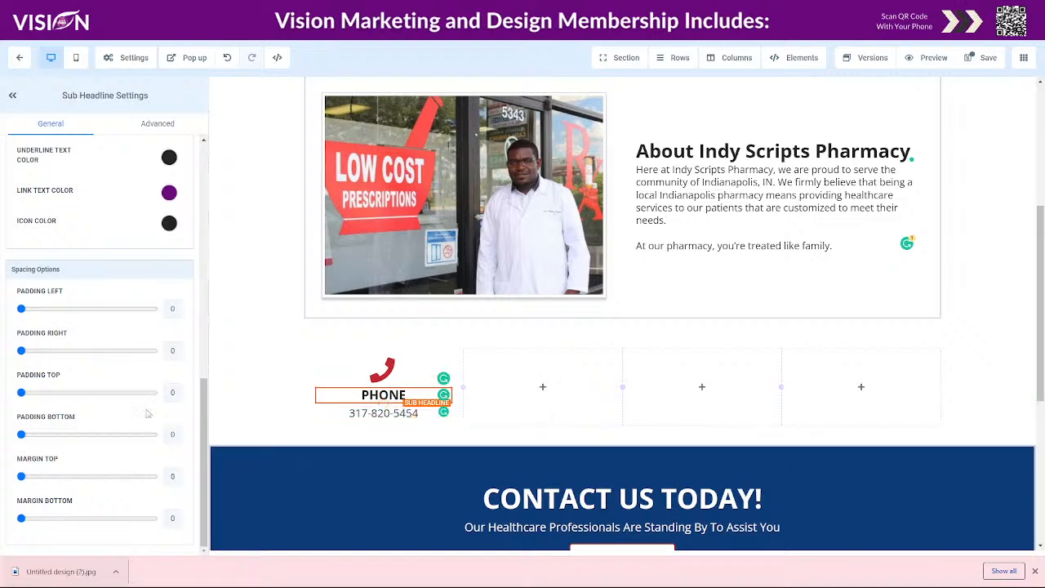
left_click_drag(22, 477, 28, 481)
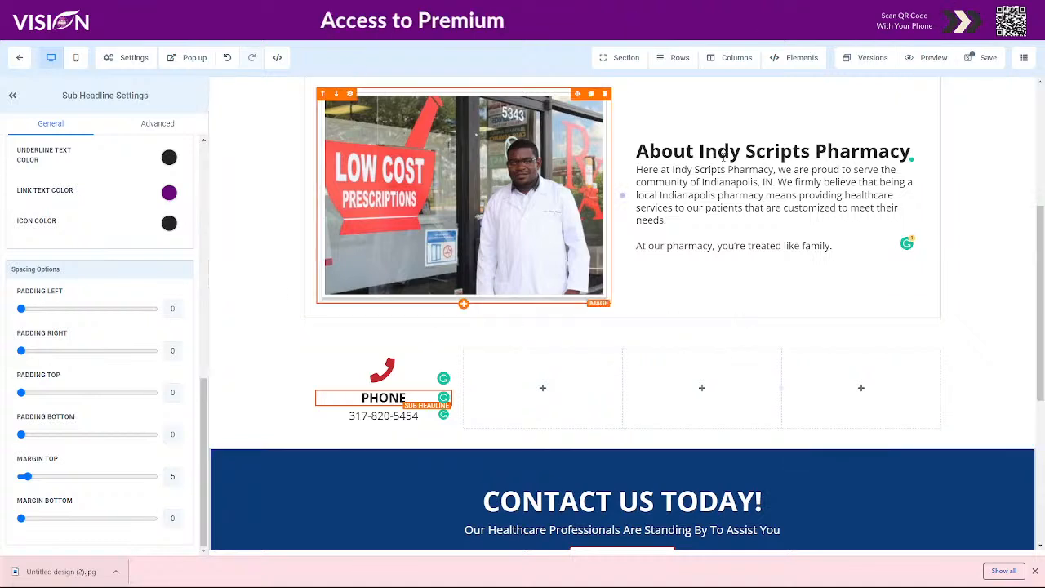
Give the first contact column a full border in light gray, matching the border settings of the two-column About row.
scroll(721, 262, "up", 2)
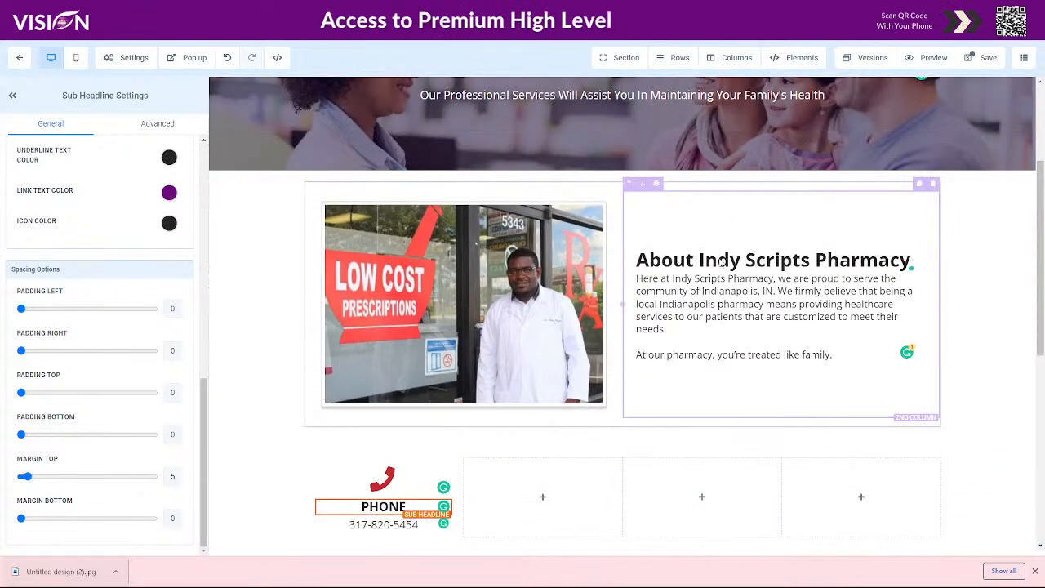
left_click(588, 192)
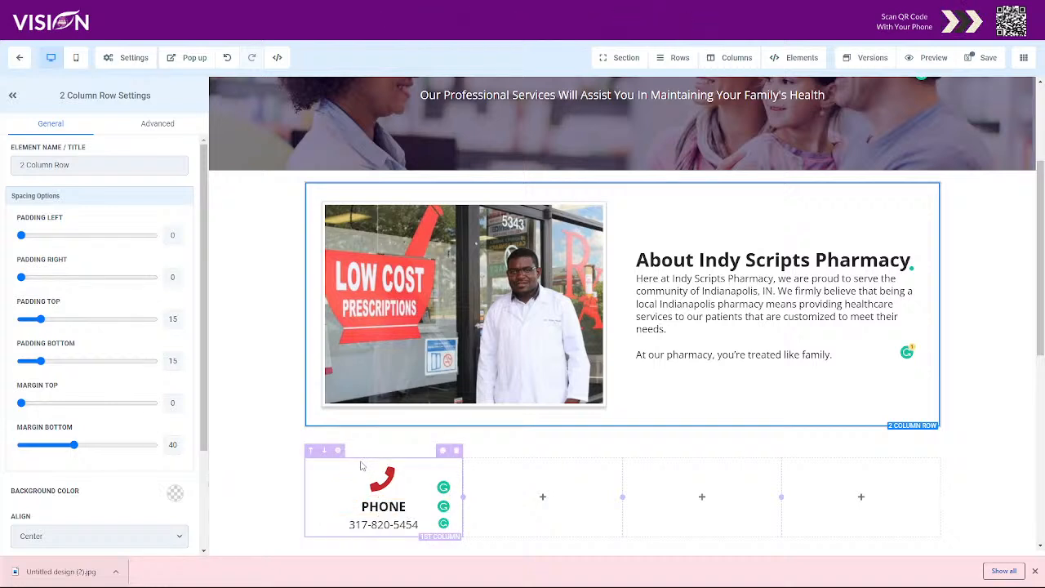
left_click(362, 466)
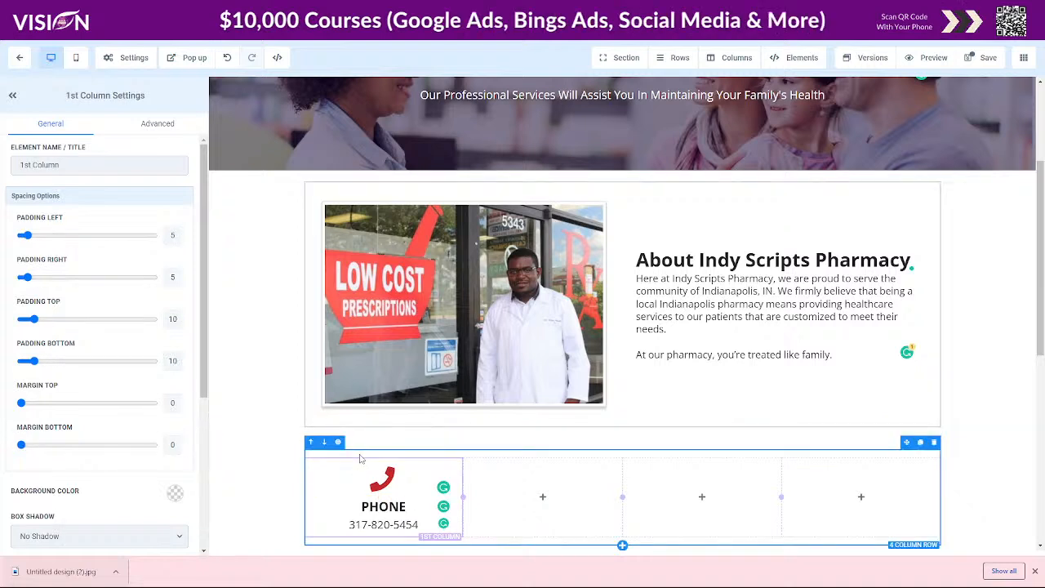
left_click(360, 459)
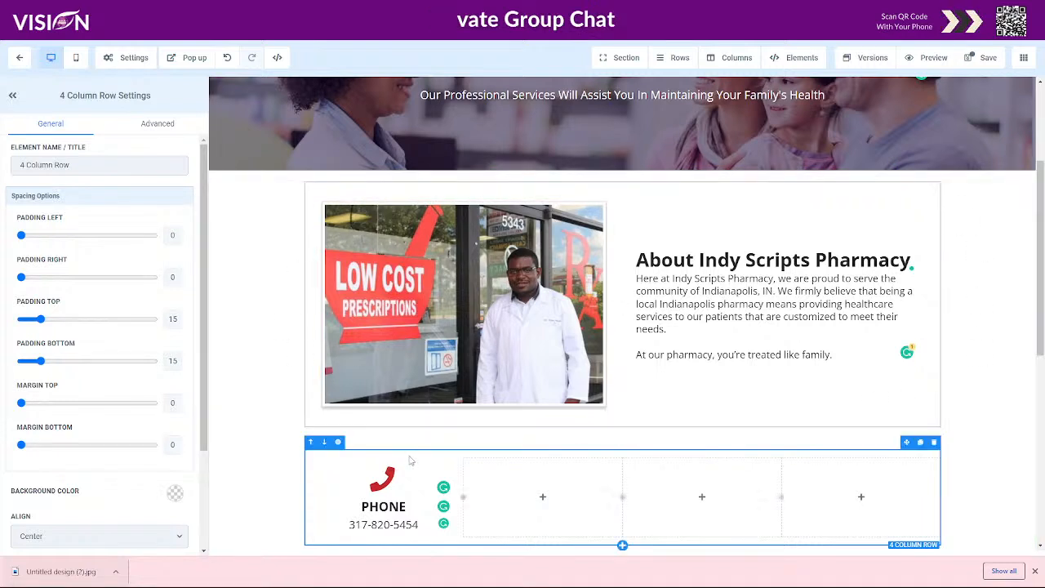
left_click(441, 192)
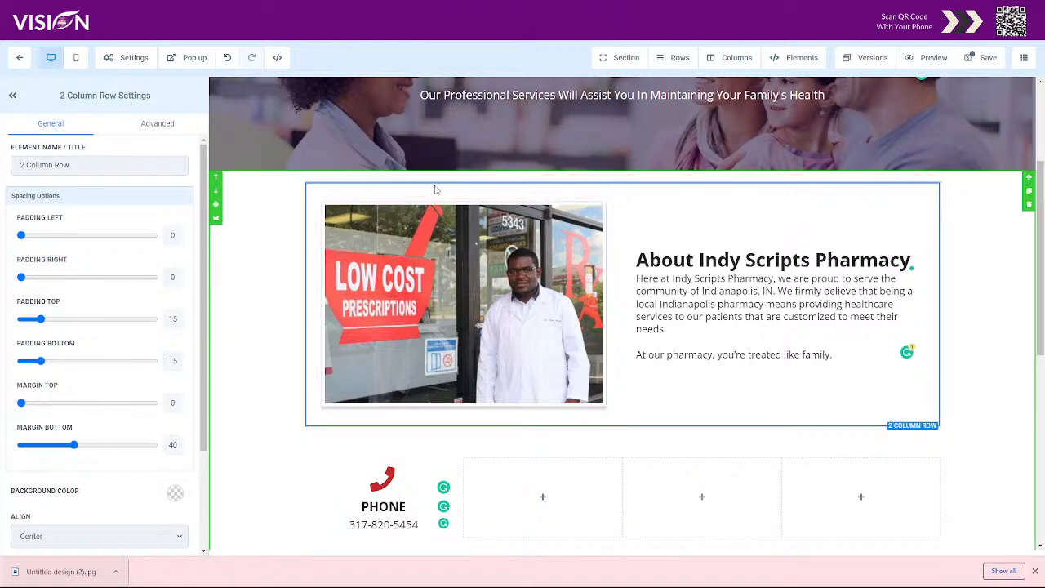
left_click(157, 124)
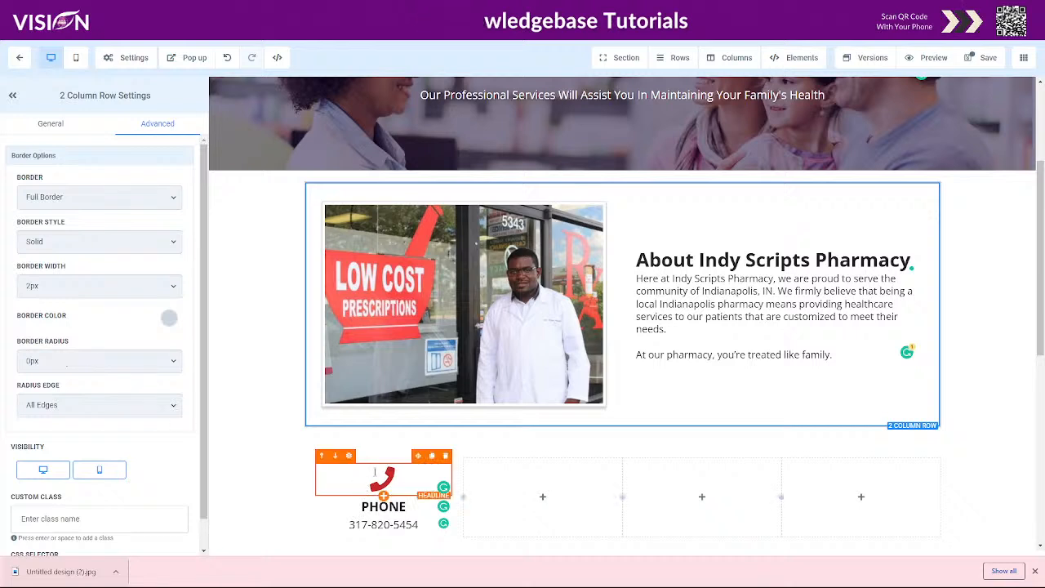
left_click(381, 462)
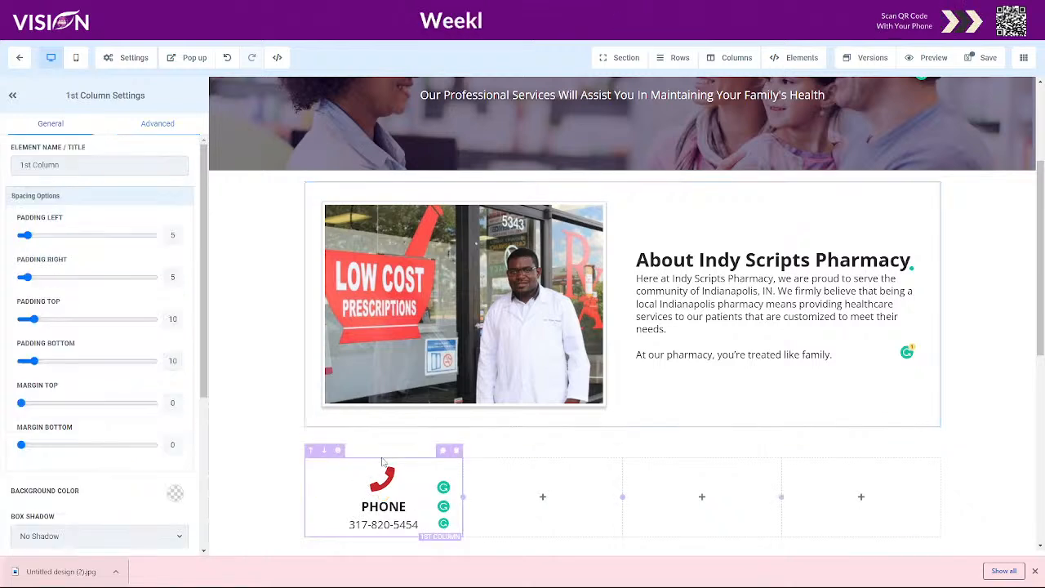
left_click(161, 131)
left_click(93, 197)
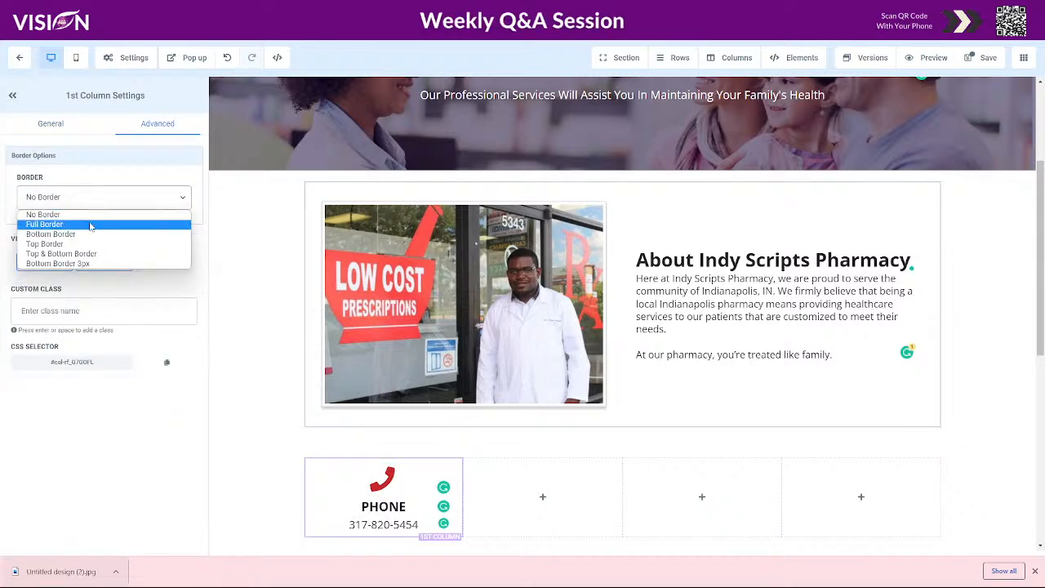
left_click(93, 221)
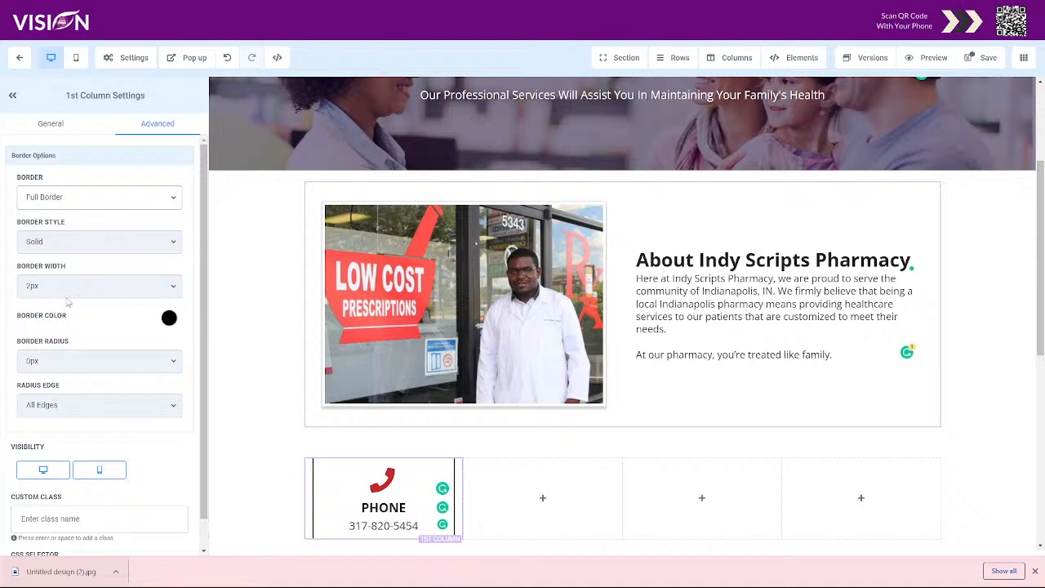
left_click(169, 319)
left_click(87, 344)
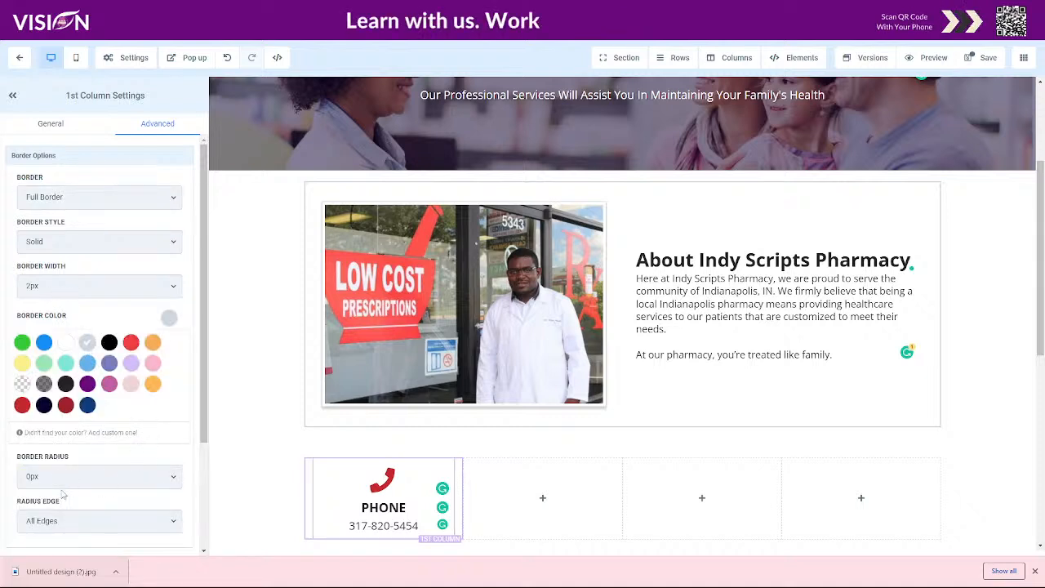
left_click(241, 442)
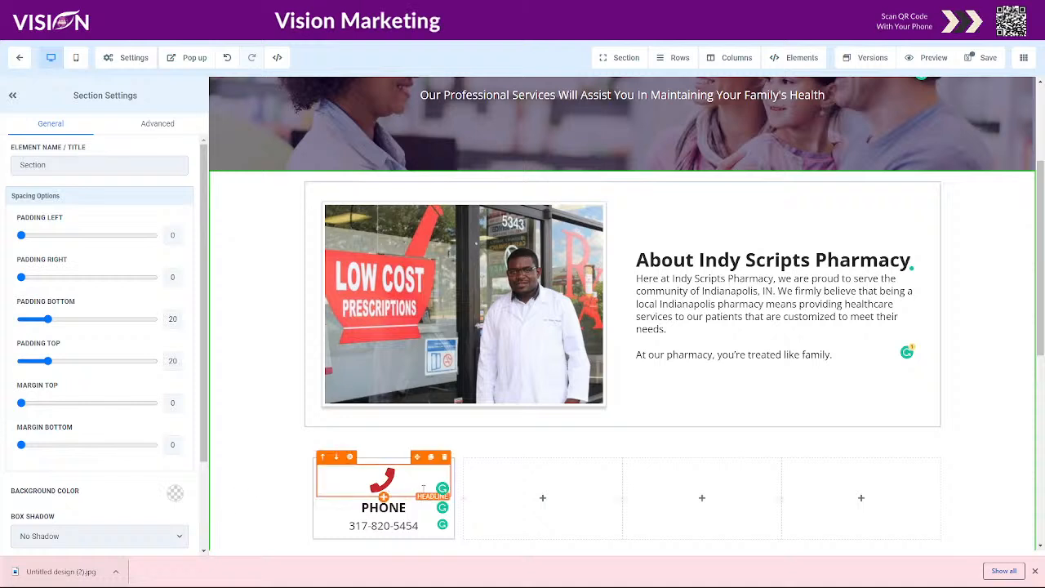
Set the phone icon headline's top margin to 15 and the phone number paragraph's bottom margin to 15.
left_click(382, 477)
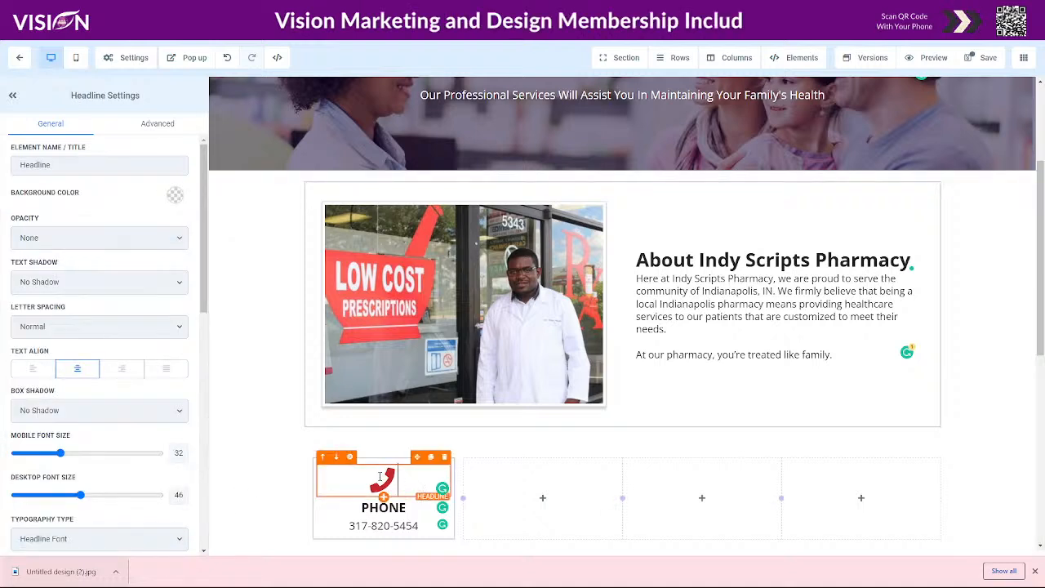
scroll(88, 490, "down", 10)
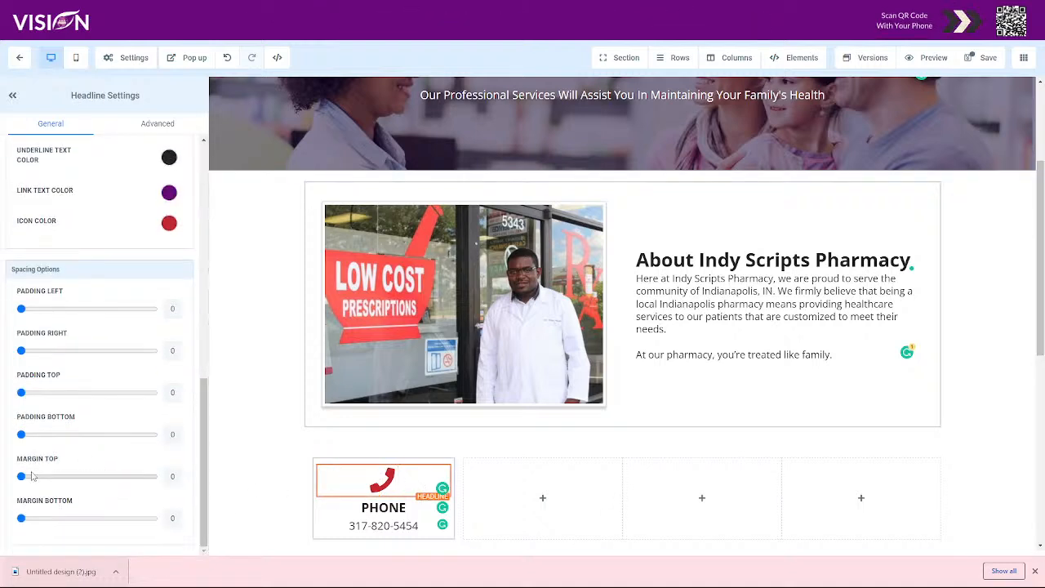
left_click_drag(22, 477, 41, 481)
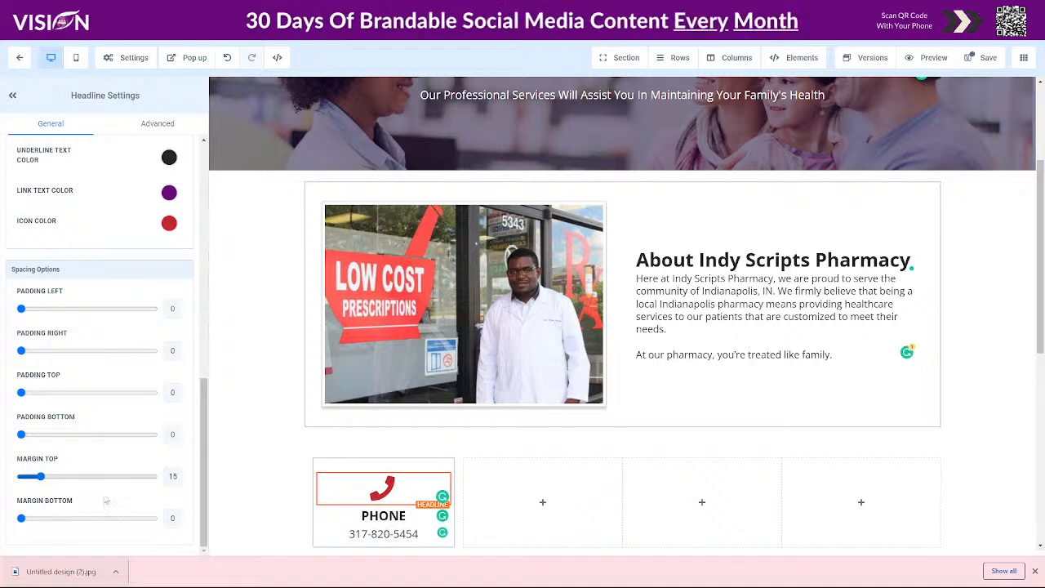
left_click(384, 535)
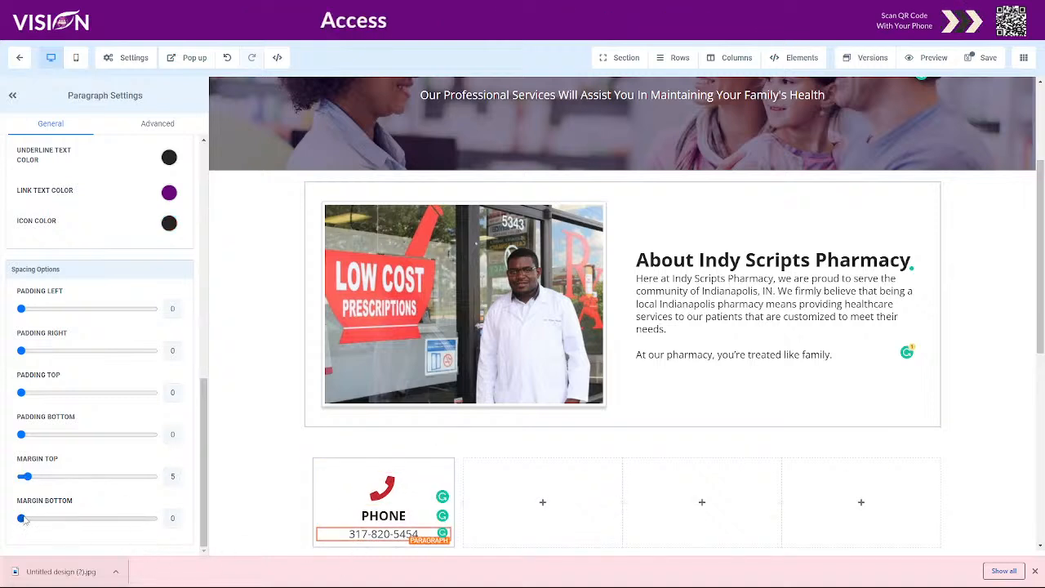
left_click_drag(22, 519, 36, 520)
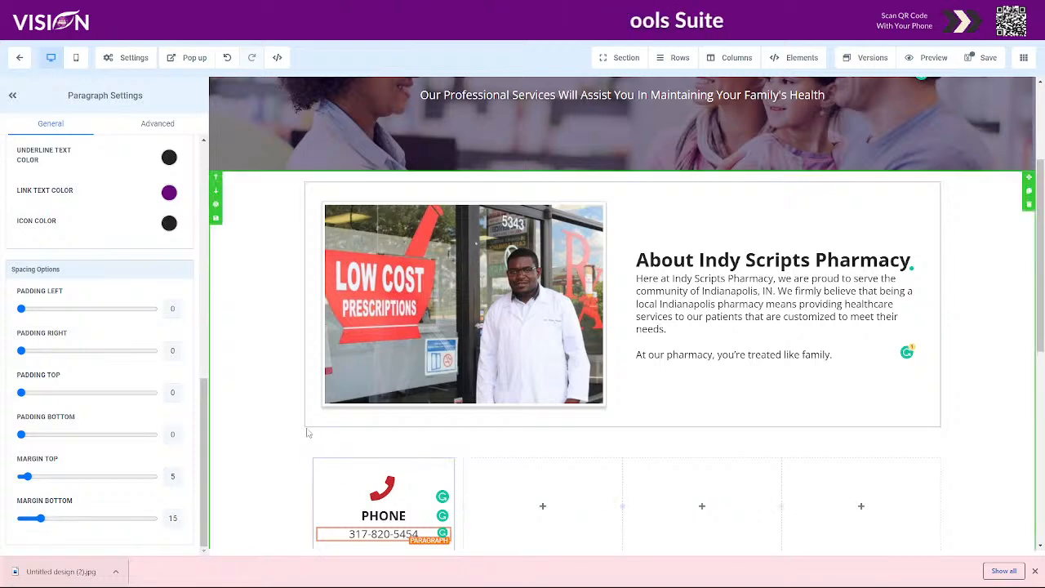
scroll(272, 424, "down", 3)
left_click(255, 296)
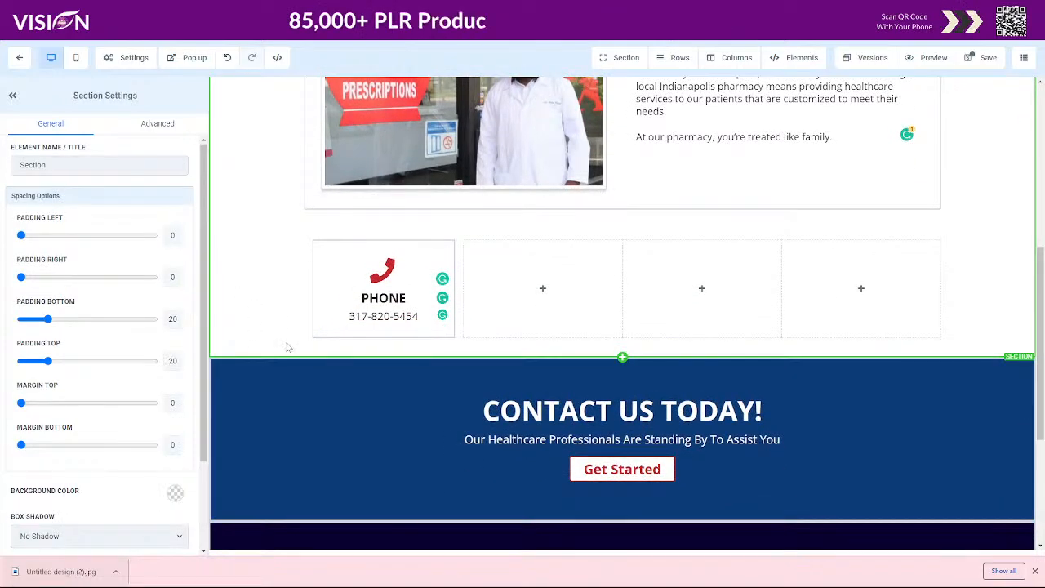
Switch to the mobile view and set the phone icon headline's mobile font size to 50.
left_click(78, 59)
scroll(656, 428, "down", 5)
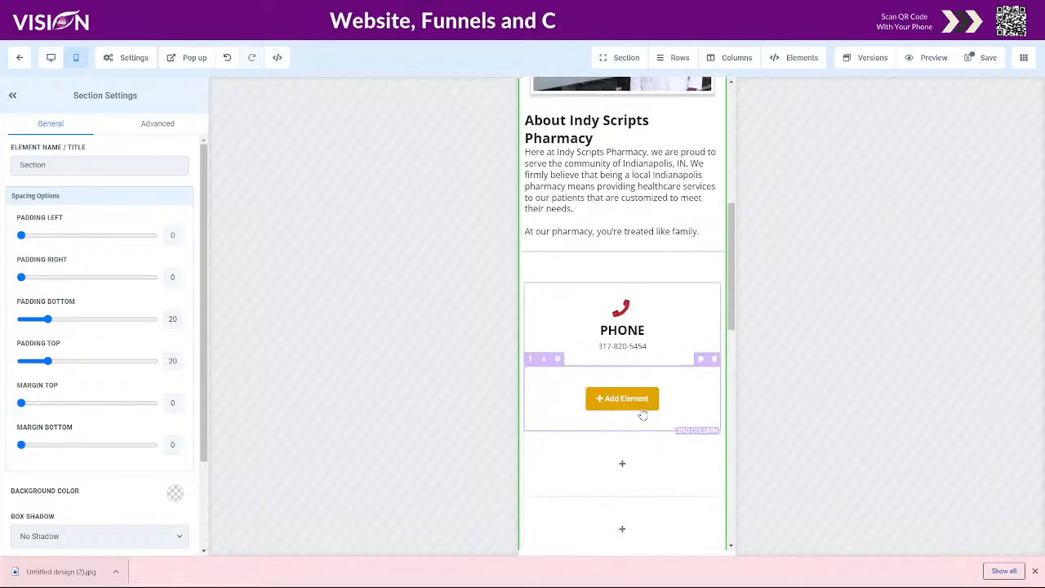
left_click(637, 309)
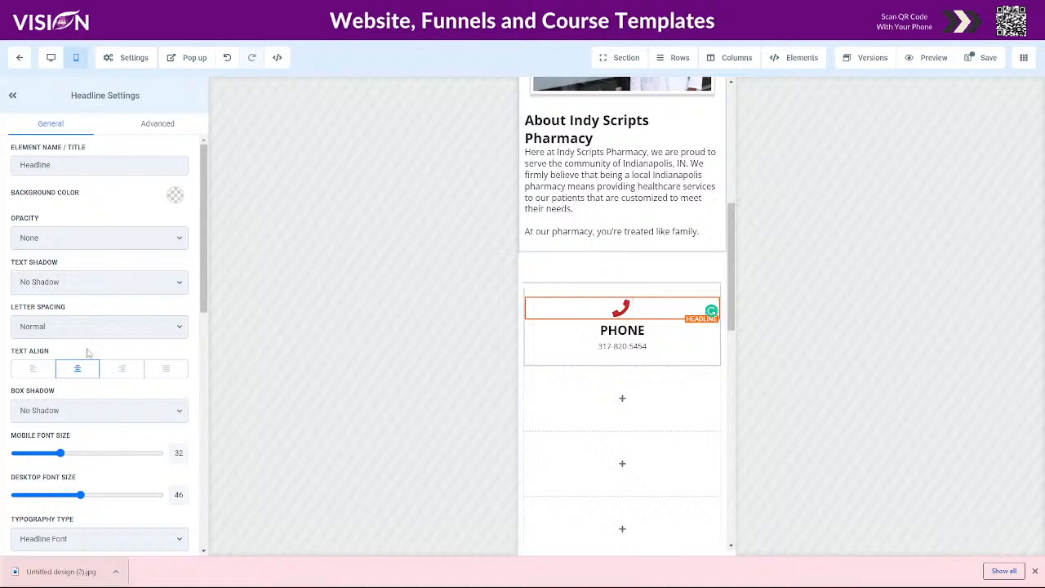
left_click_drag(60, 452, 85, 453)
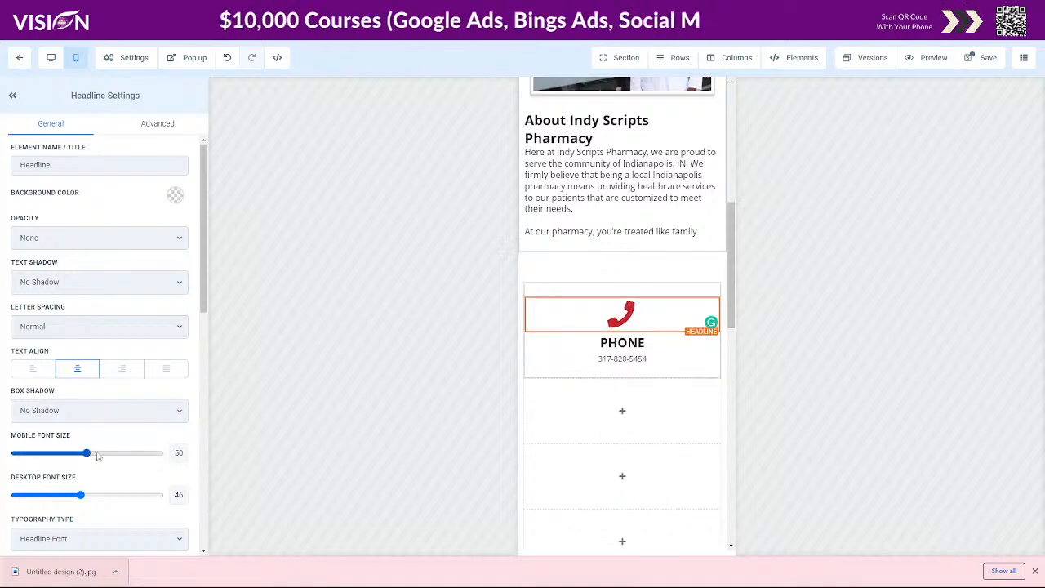
Set the mobile font size of the PHONE sub-headline to 25 and of the phone number to 20, and return to the desktop view.
left_click(634, 344)
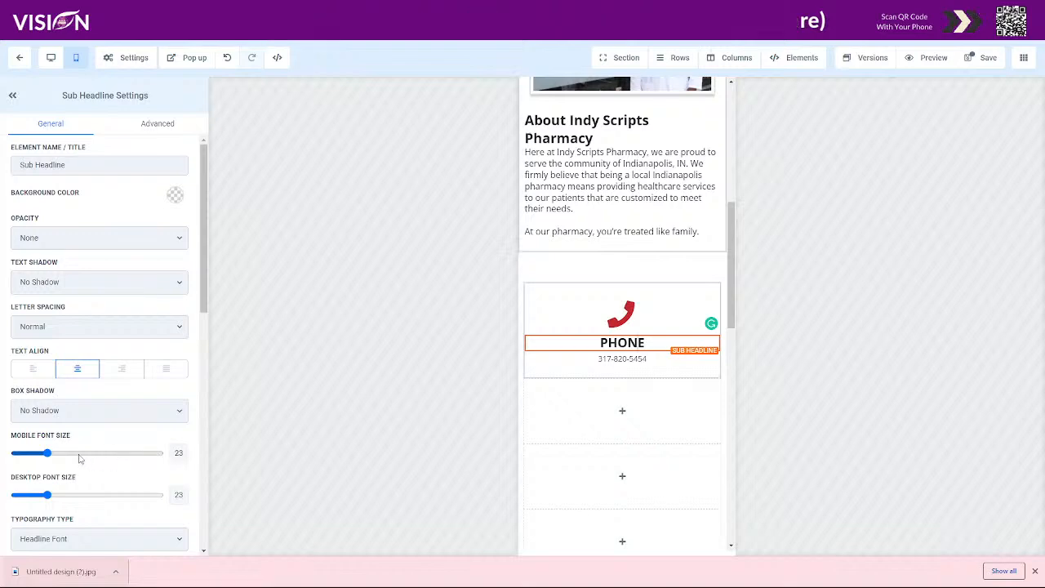
left_click_drag(53, 455, 50, 454)
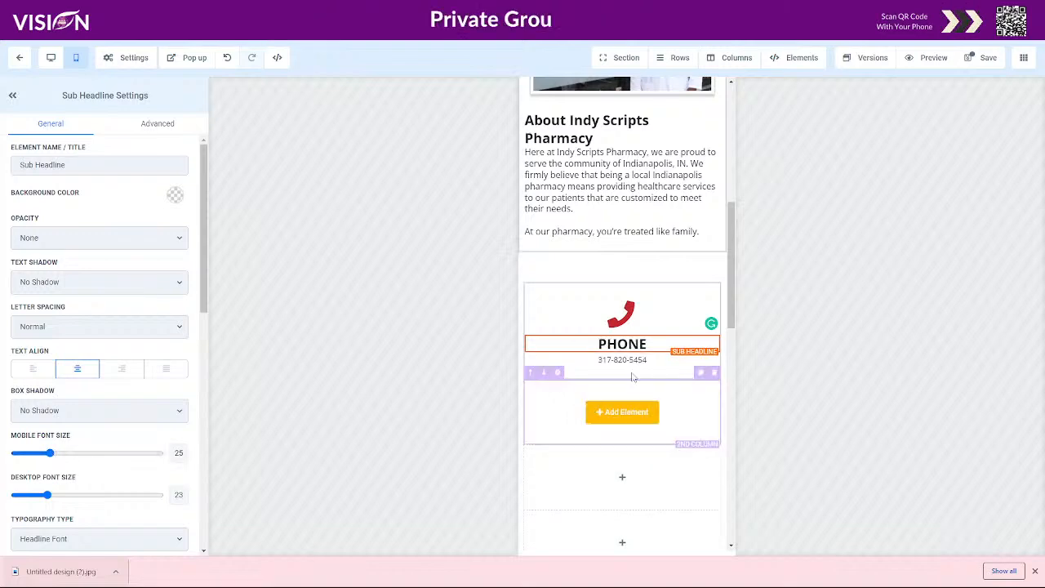
left_click(643, 361)
left_click_drag(36, 455, 42, 454)
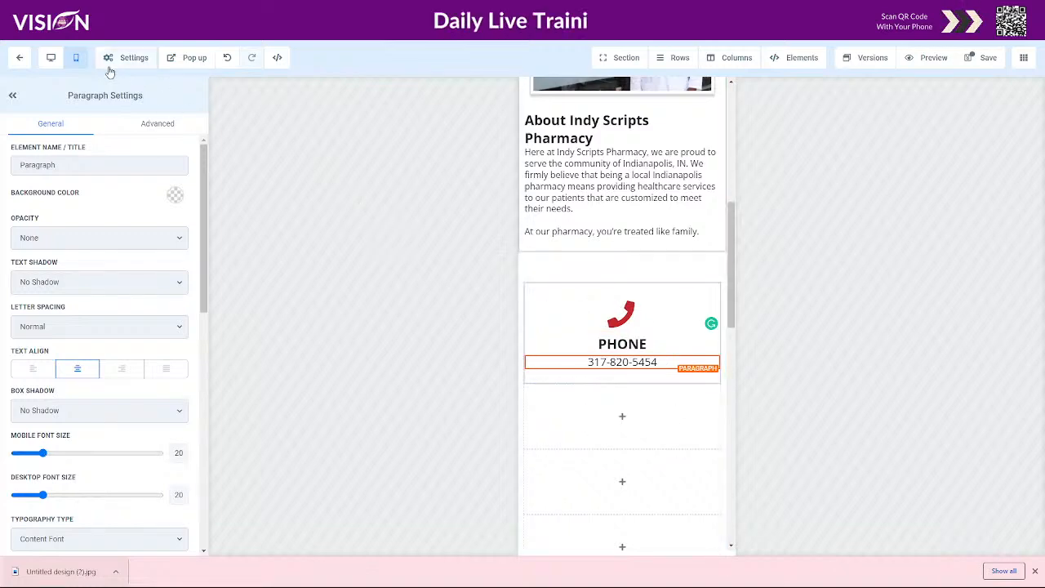
left_click(51, 59)
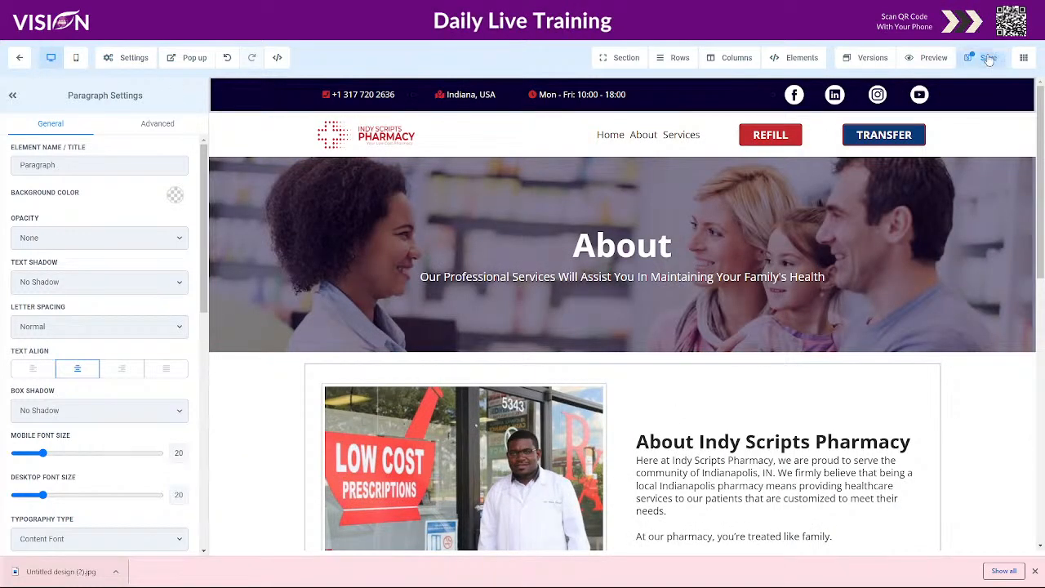
Duplicate the bordered PHONE column three times within the contact details row.
scroll(978, 355, "down", 5)
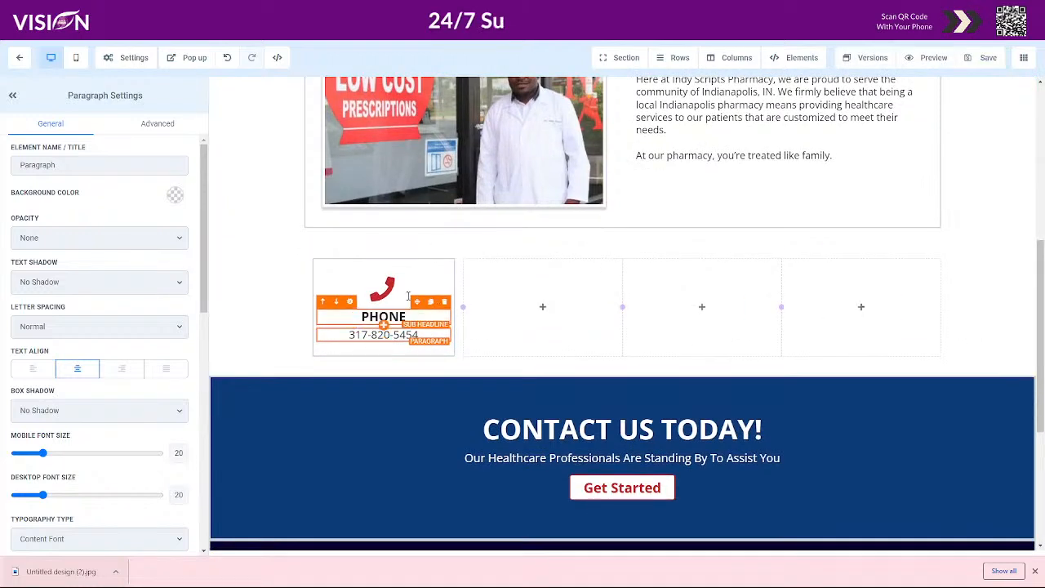
left_click(401, 263)
left_click(444, 253)
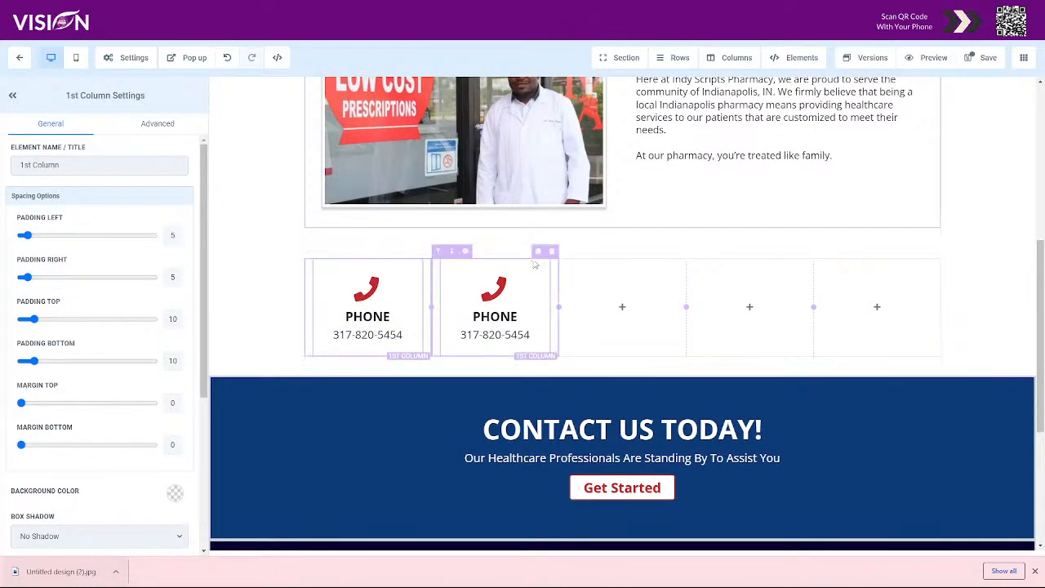
left_click(538, 253)
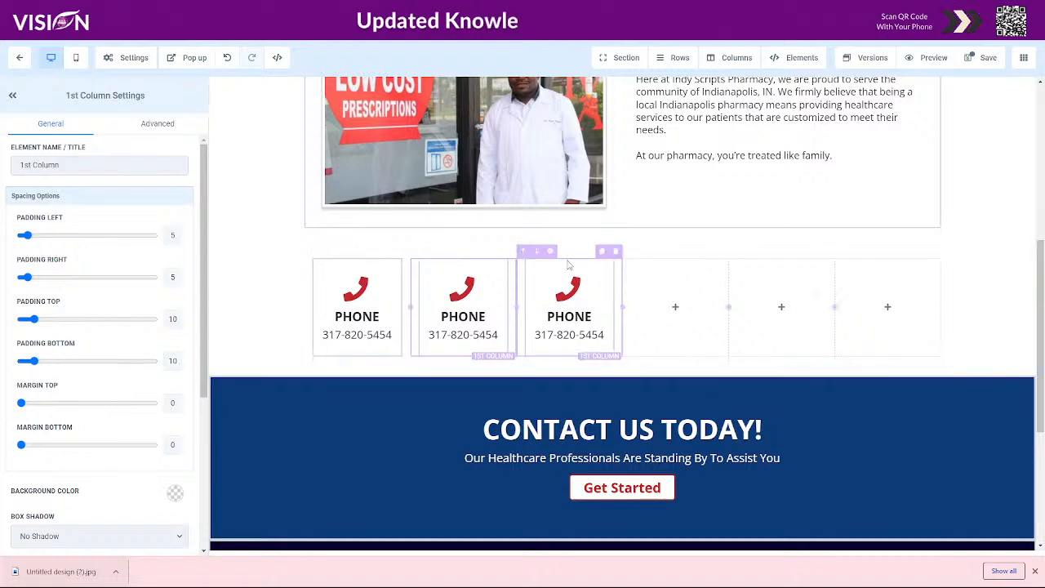
left_click(601, 253)
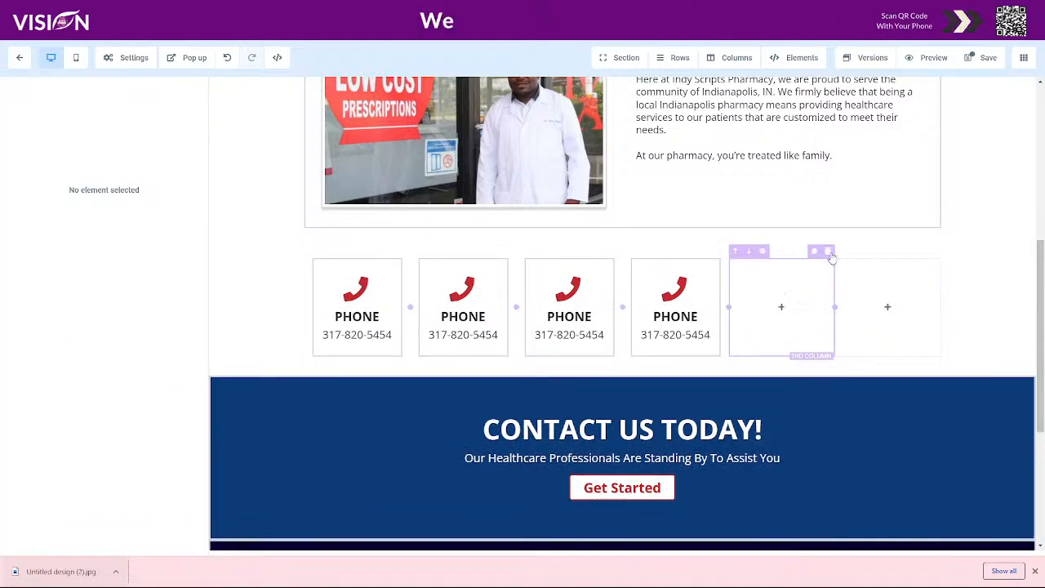
Remove the two empty columns from the contact details row and change the second box's sub-headline to FAX.
left_click(828, 251)
left_click(935, 252)
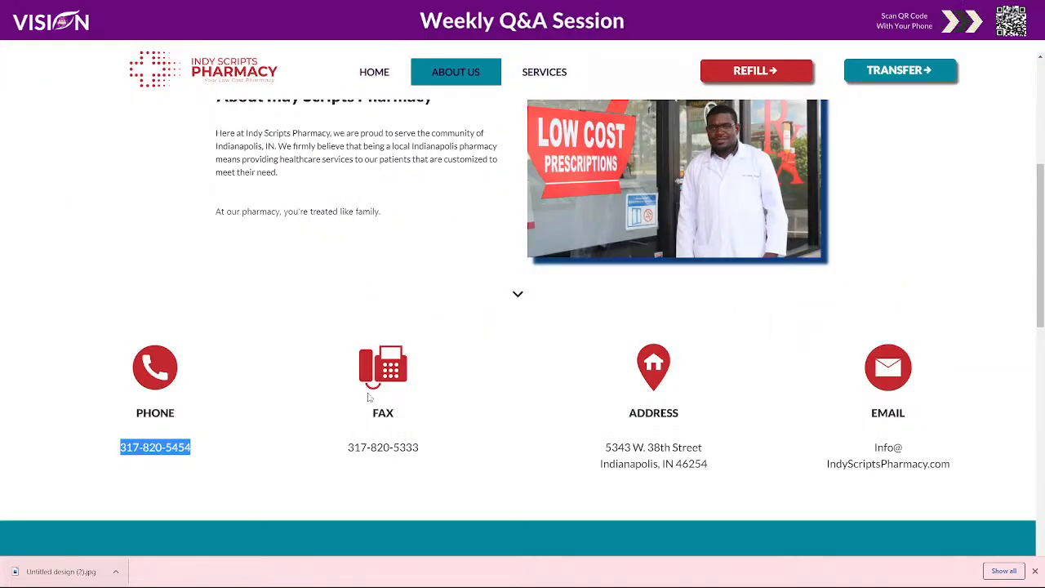
left_click_drag(371, 412, 413, 417)
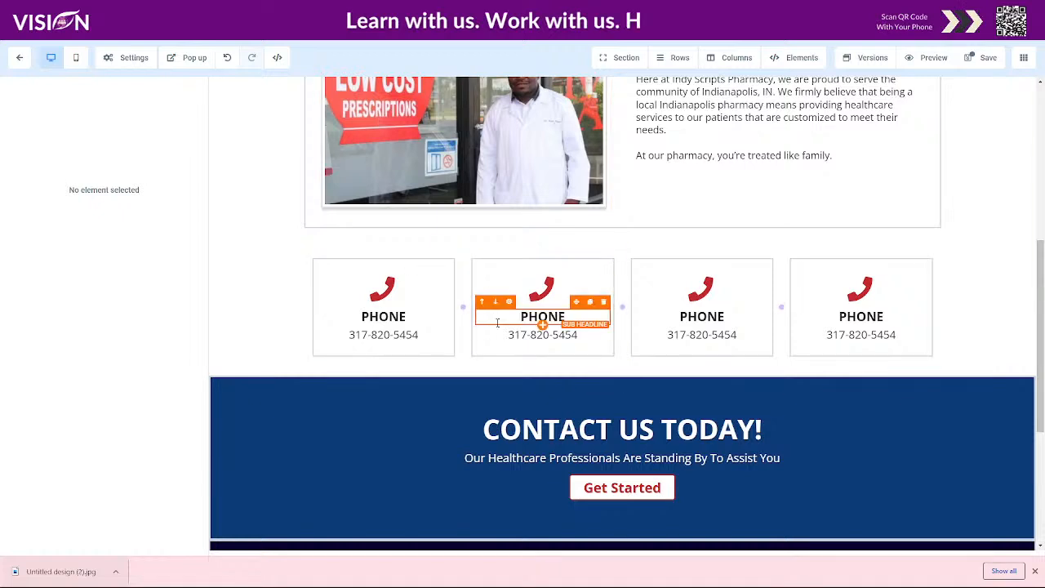
type("FAX")
left_click_drag(557, 317, 529, 338)
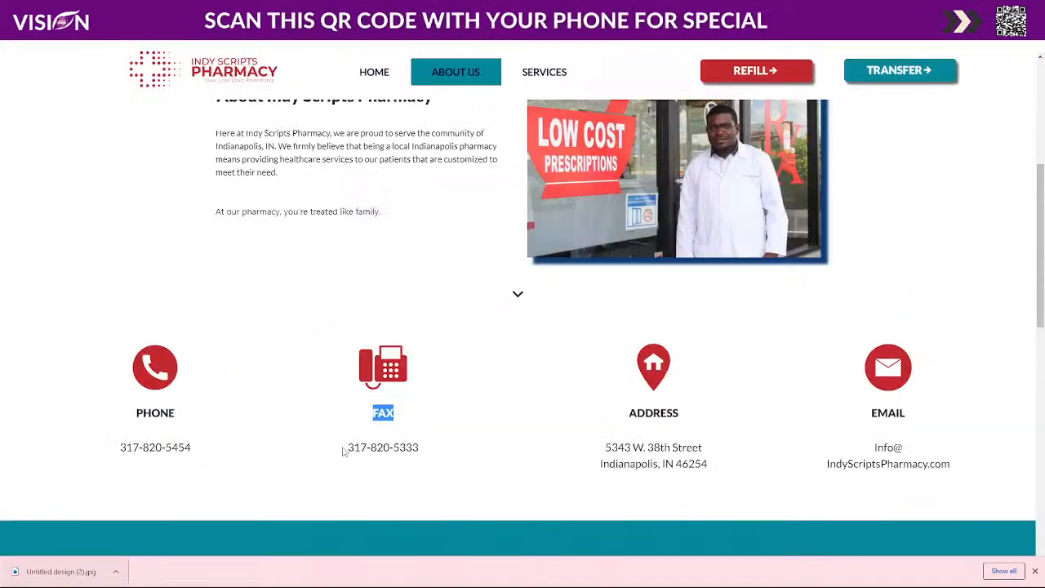
Replace the number in the FAX box with the fax number copied from the existing pharmacy website, and save the page.
left_click_drag(343, 452, 421, 456)
key("ctrl+c")
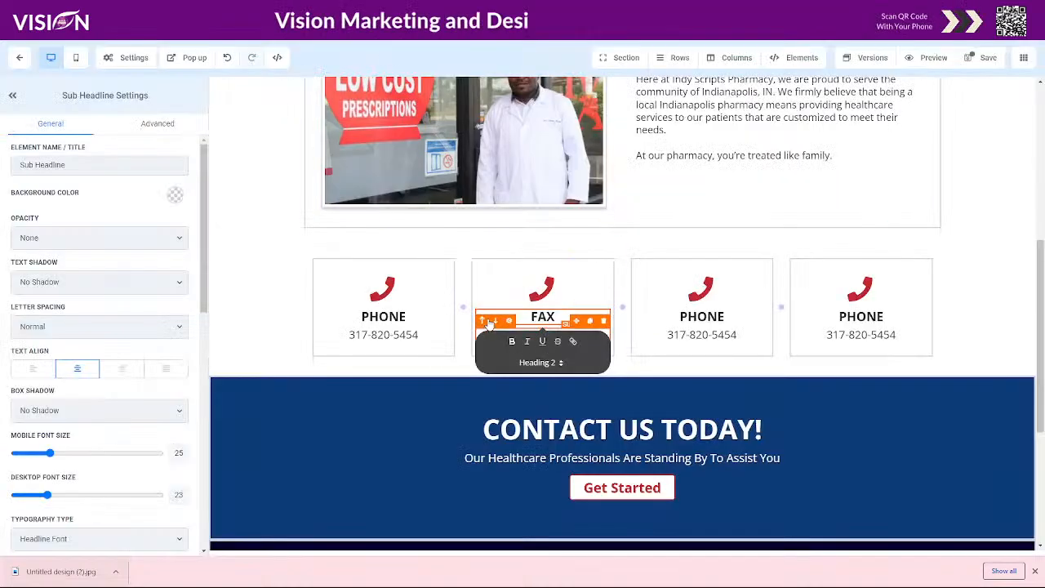
left_click(490, 322)
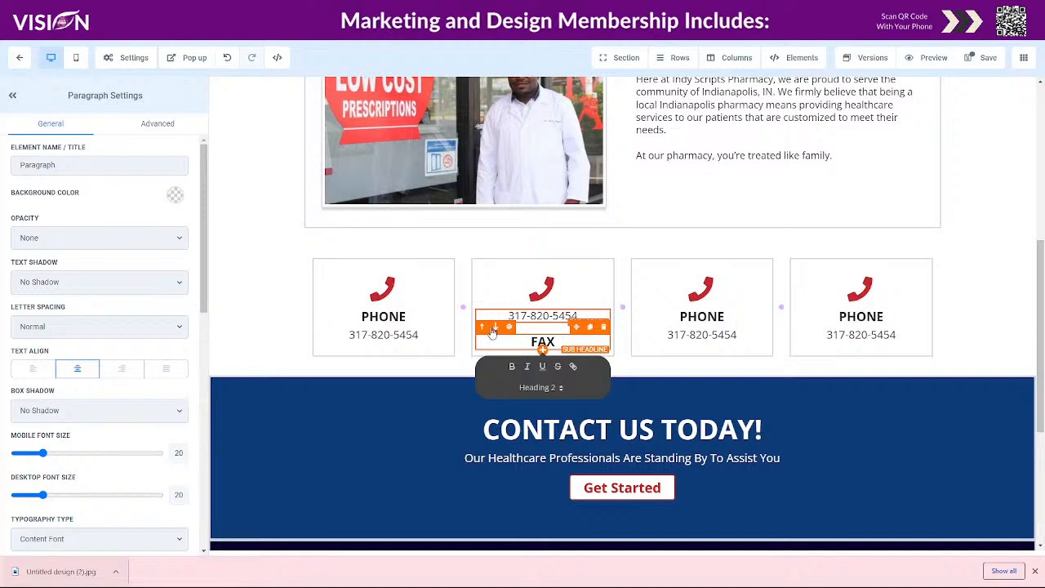
left_click(483, 329)
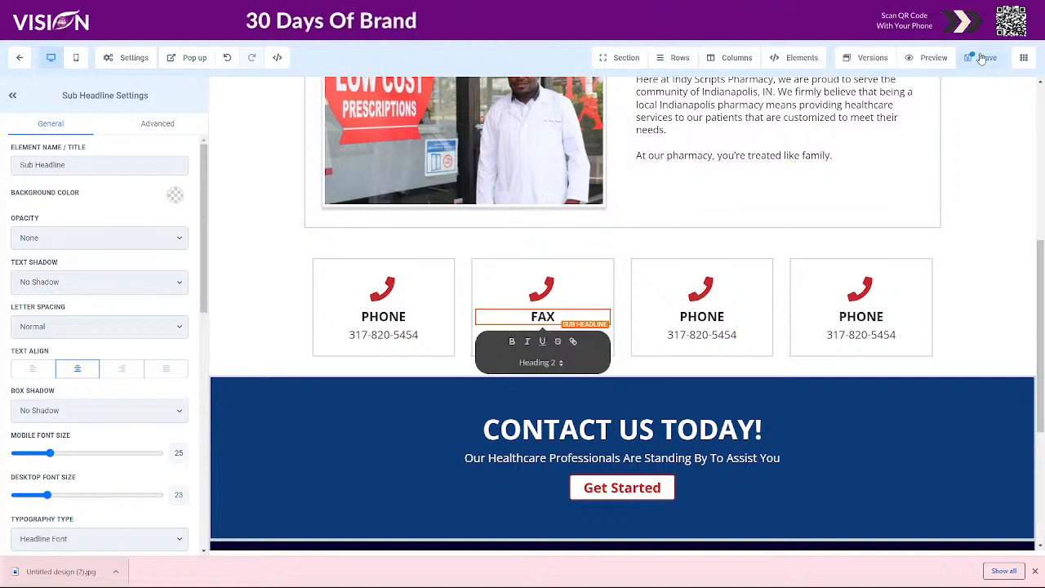
left_click_drag(500, 334, 575, 335)
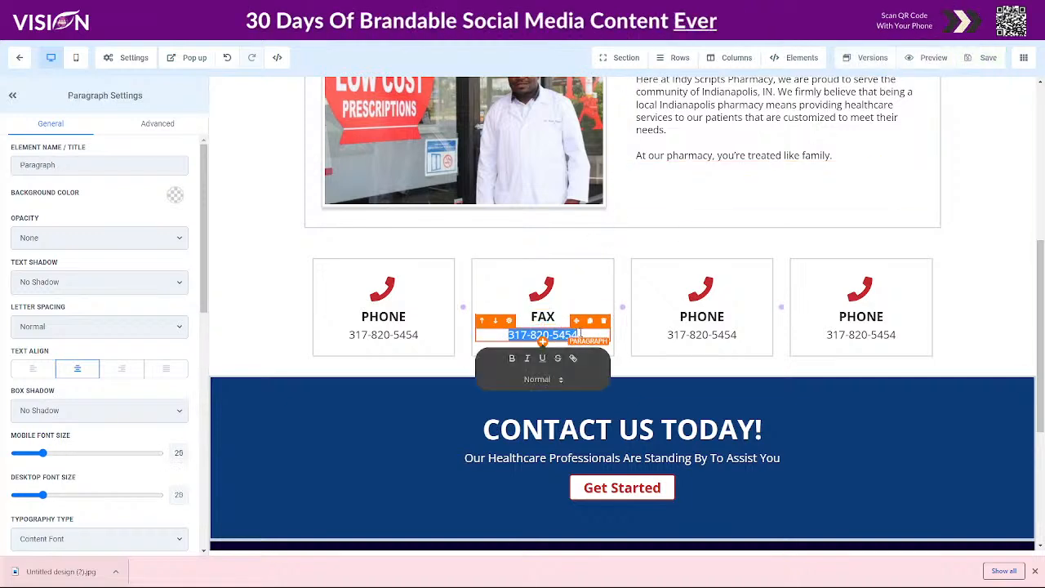
key("ctrl+v")
left_click(980, 58)
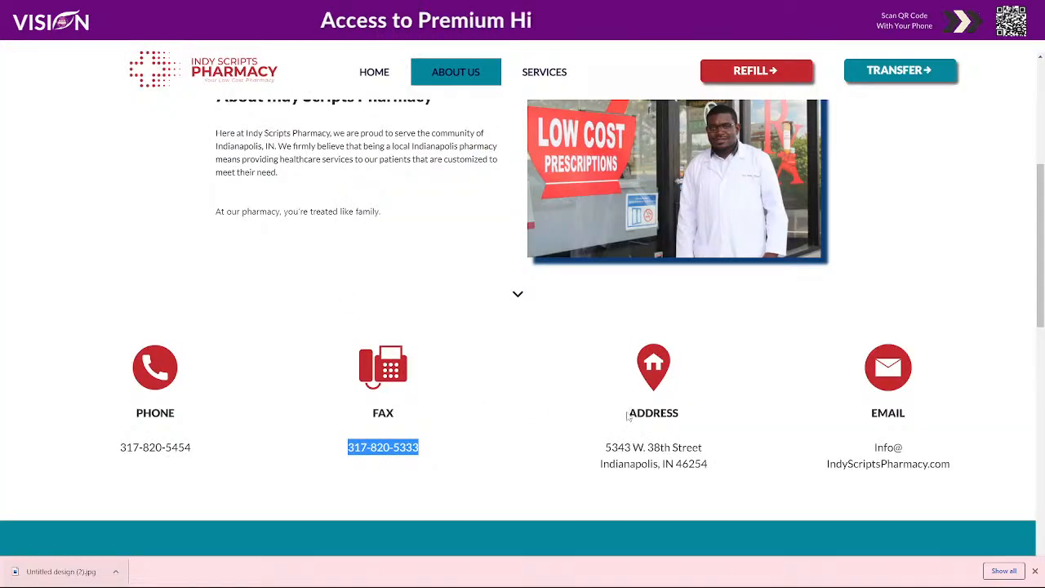
Change the icon of the FAX box's headline to the fax icon and save the page.
left_click_drag(627, 417, 678, 414)
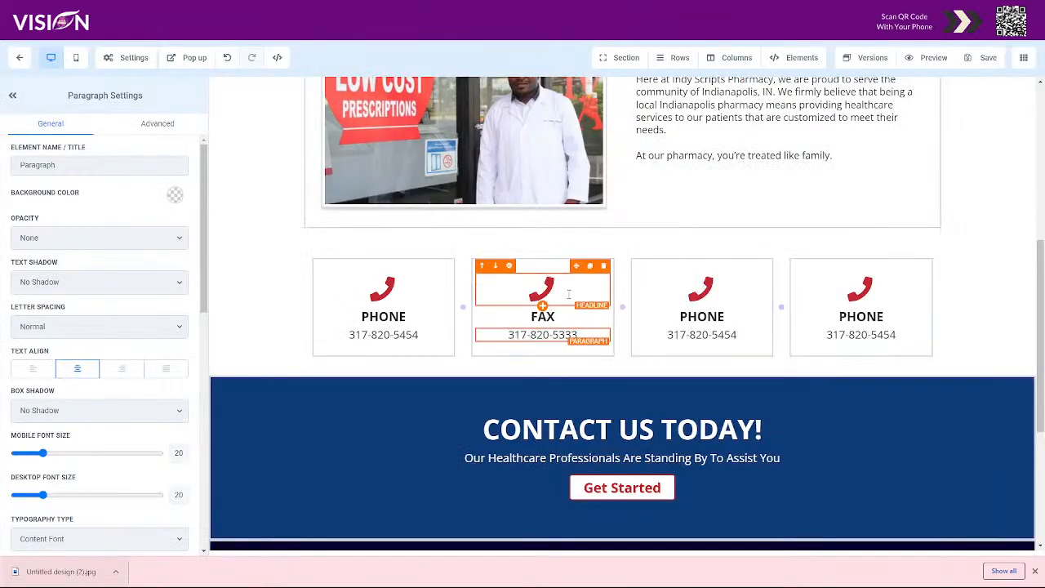
left_click(569, 294)
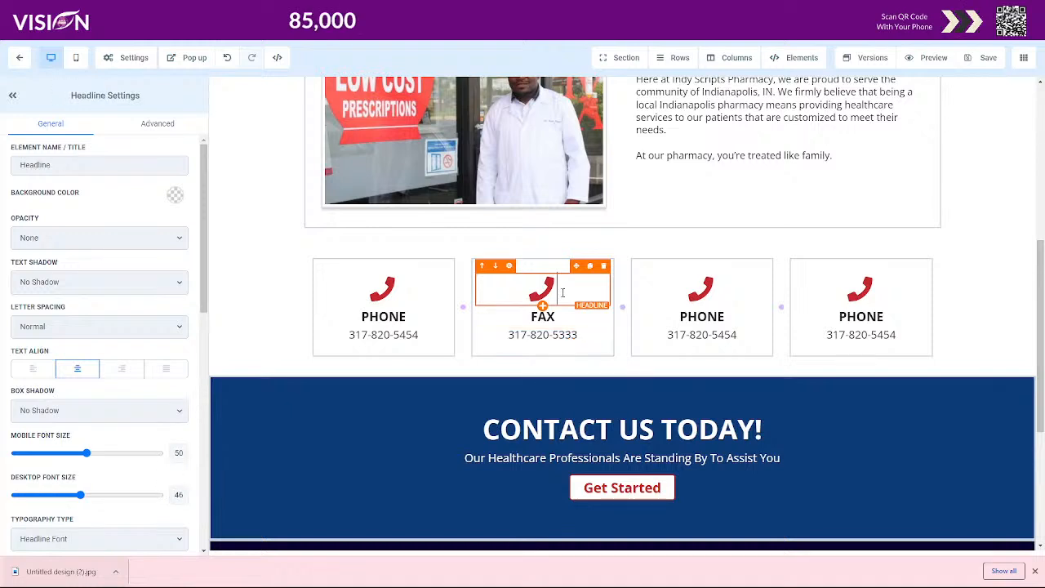
scroll(82, 408, "down", 5)
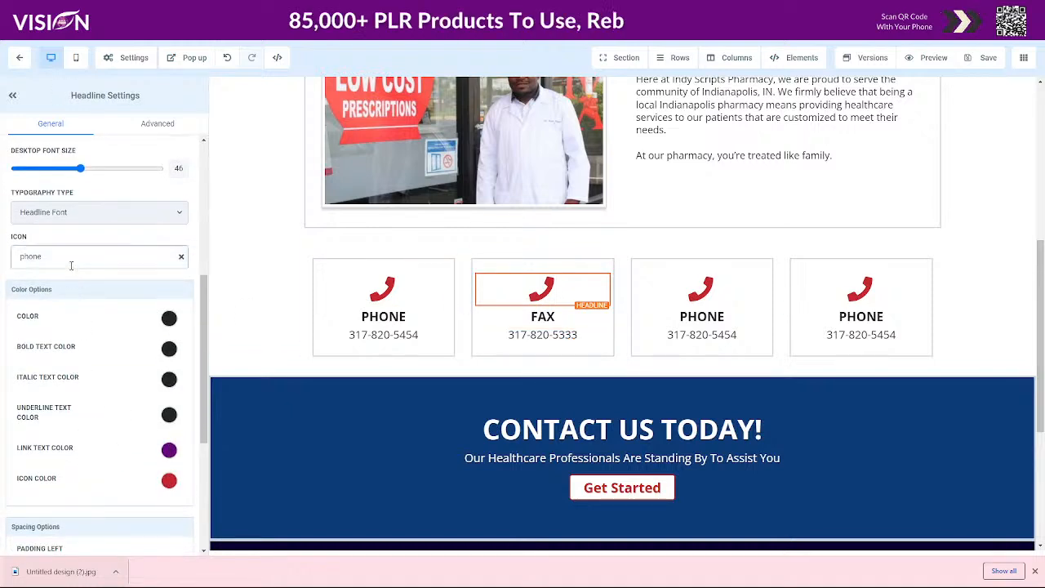
left_click(71, 265)
left_click(63, 282)
type("fax")
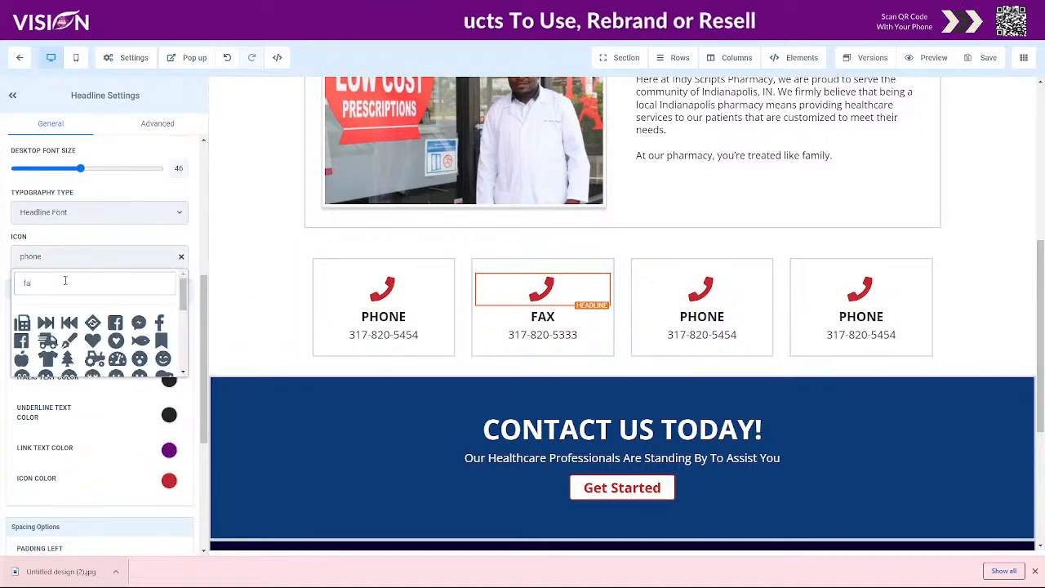
left_click(22, 323)
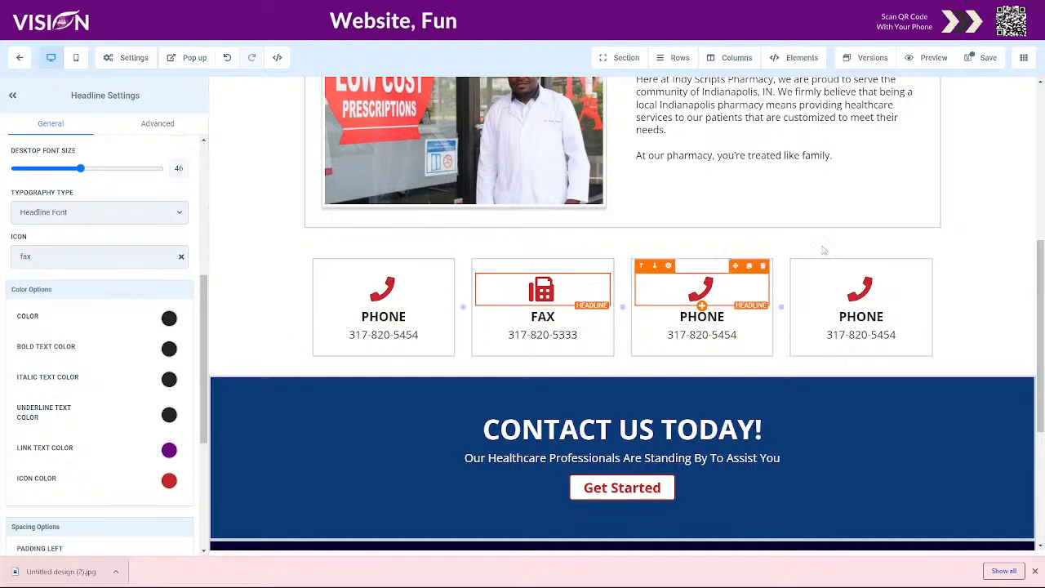
left_click(983, 58)
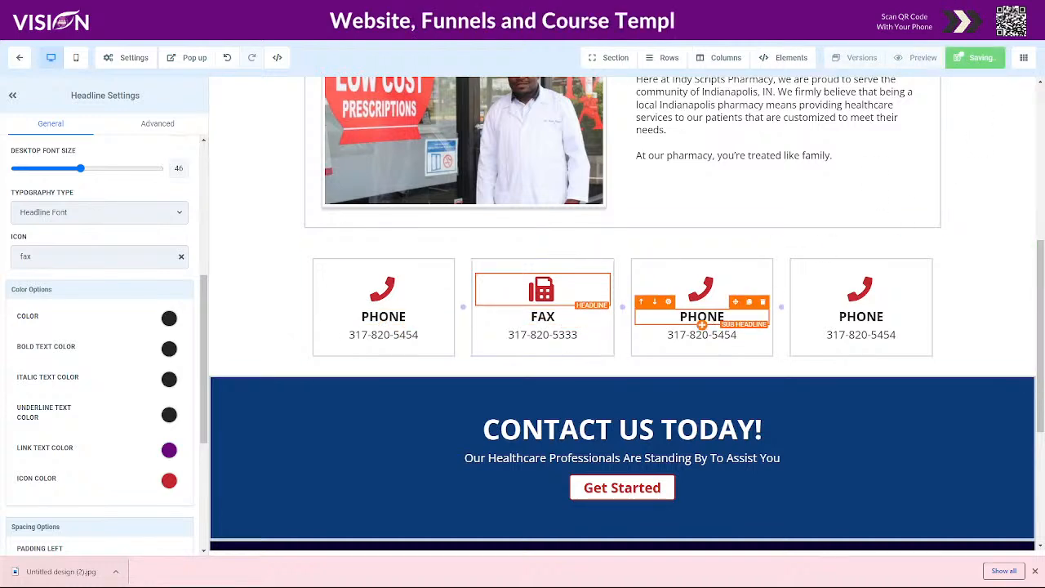
Change the third box's sub-headline to ADDRESS and its headline icon to map-marked-alt.
mouse_move(675, 317)
left_mouse_down()
mouse_move(730, 317)
mouse_move(672, 321)
left_mouse_up()
type("ADDRESS")
left_click(672, 344)
left_click(708, 293)
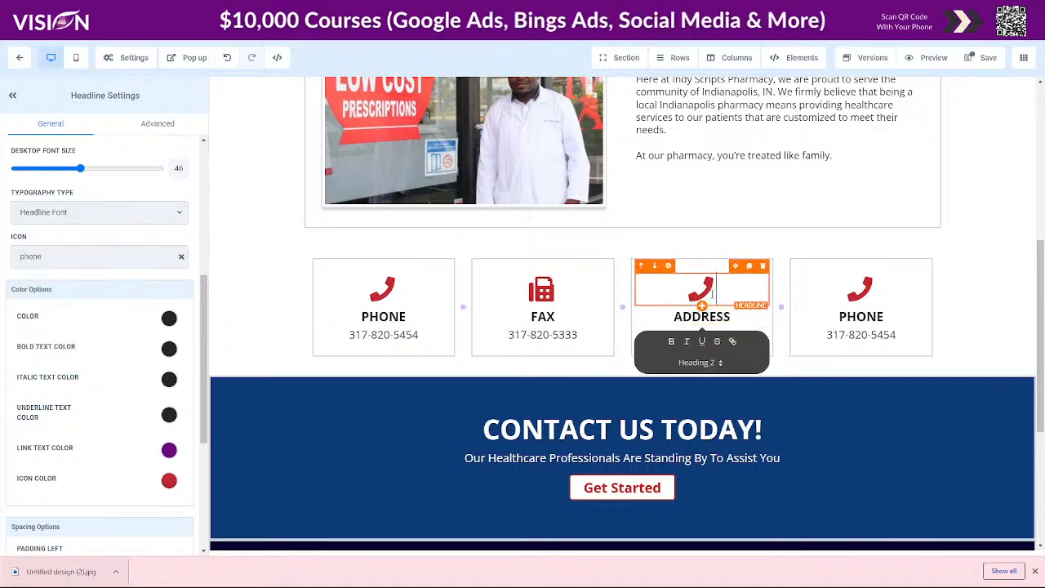
left_click(81, 260)
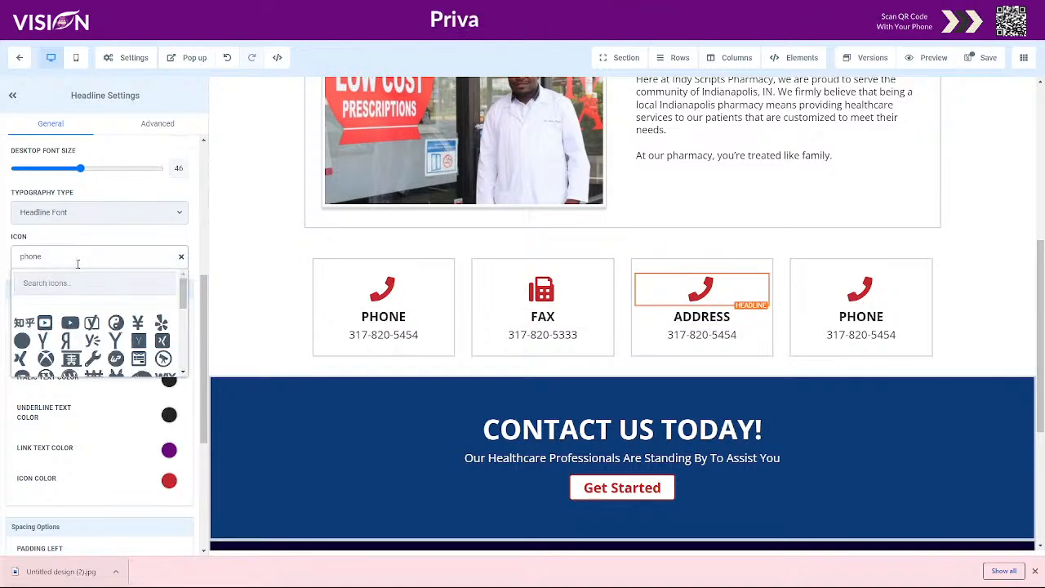
type("map")
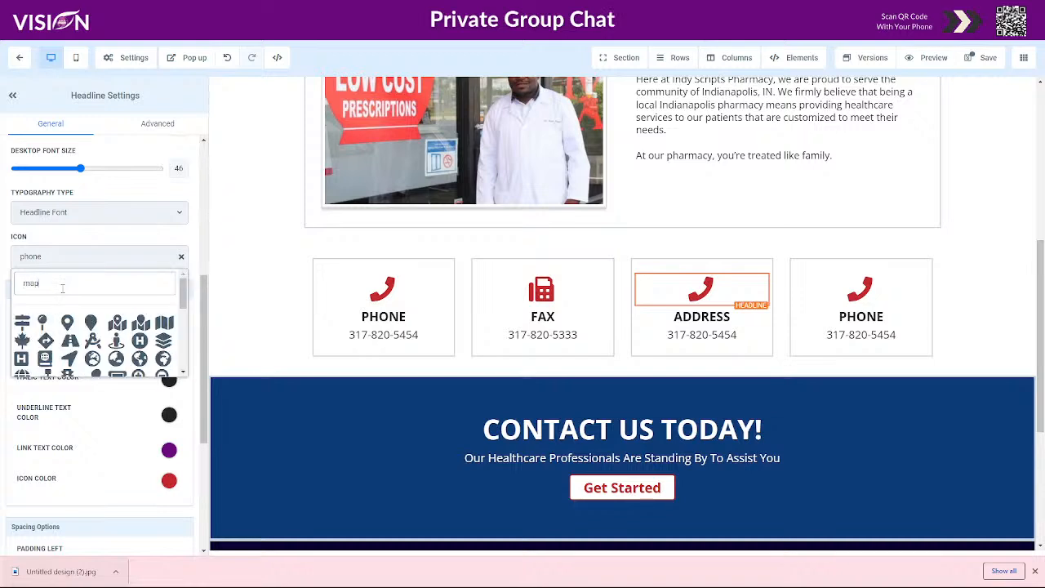
left_click(67, 321)
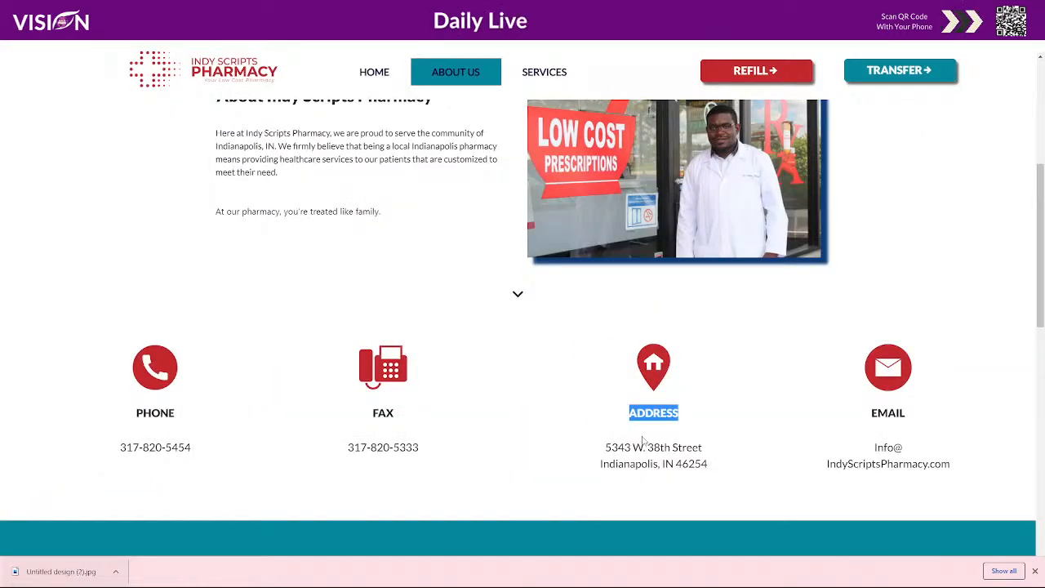
Replace the number in the ADDRESS box with the street address copied from the existing pharmacy website.
left_click_drag(608, 443, 711, 469)
key("ctrl+c")
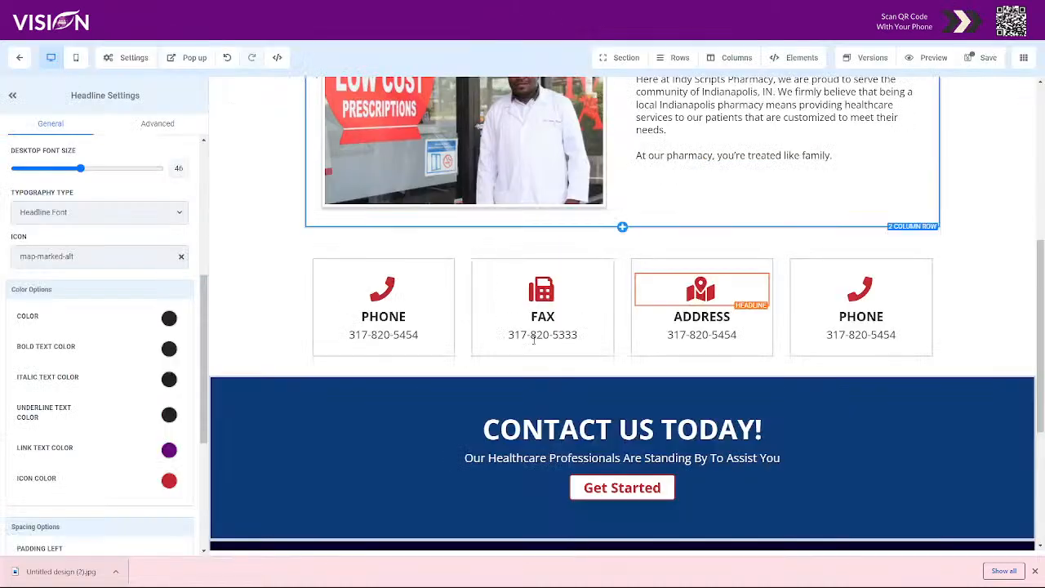
left_click_drag(667, 335, 743, 335)
key("ctrl+v")
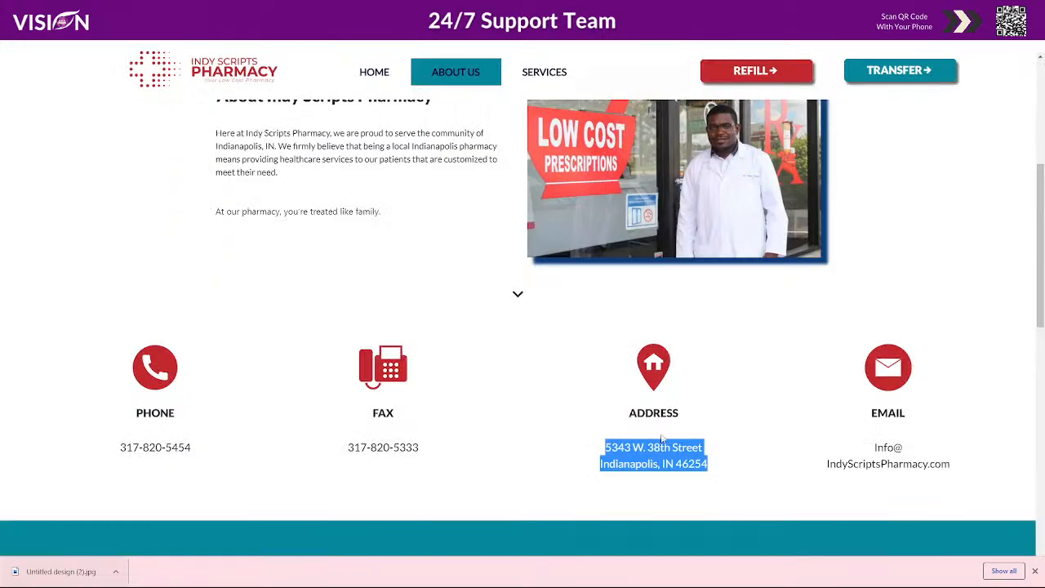
Change the fourth box's sub-headline to EMAIL and replace its number with the email address copied from the existing pharmacy website.
left_click_drag(871, 417, 913, 419)
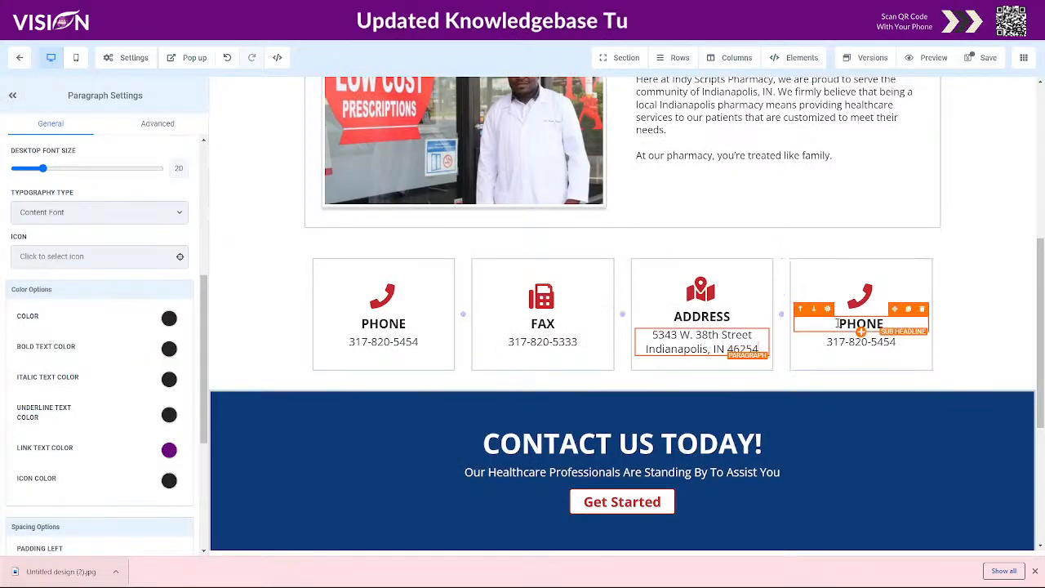
type("EMAIL")
left_click_drag(901, 326, 829, 326)
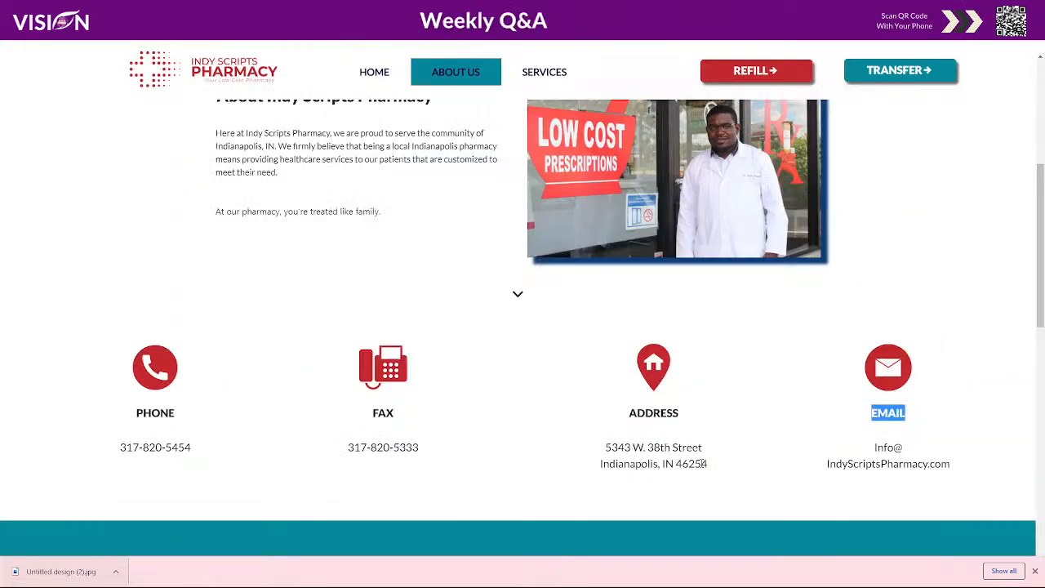
left_click_drag(873, 452, 951, 474)
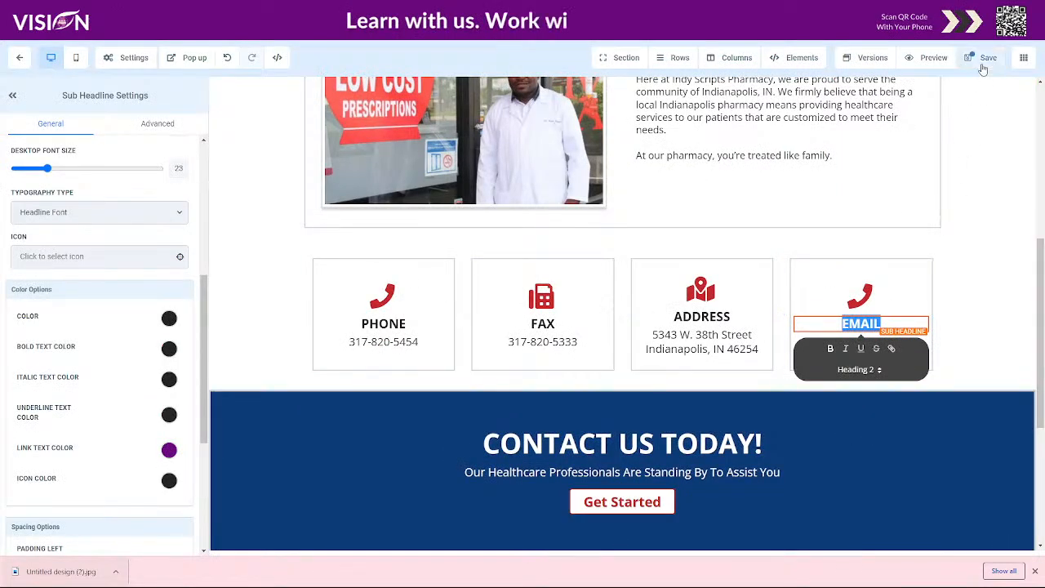
left_click(983, 65)
left_click_drag(825, 341, 896, 343)
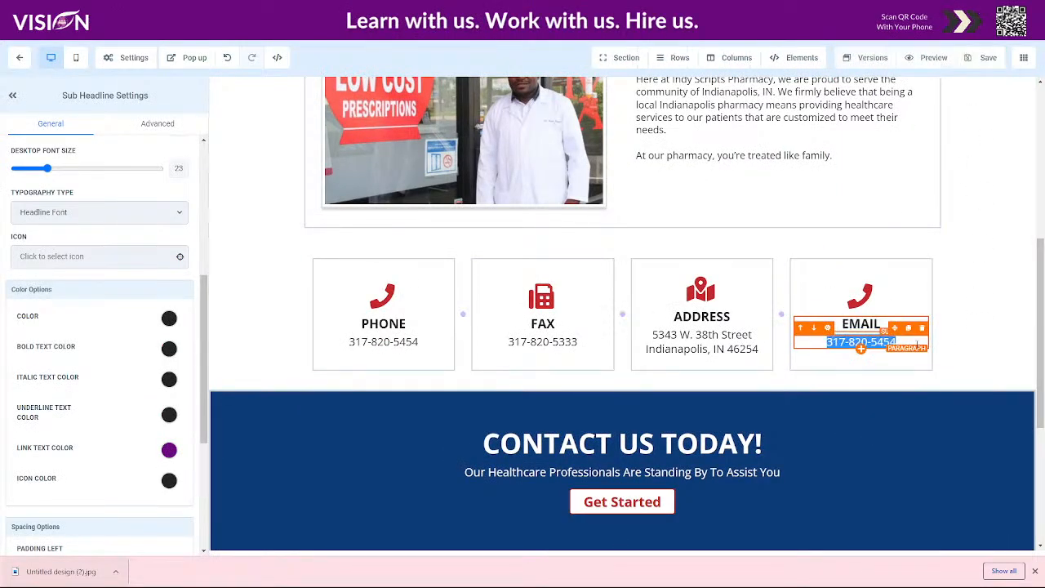
key("ctrl+v")
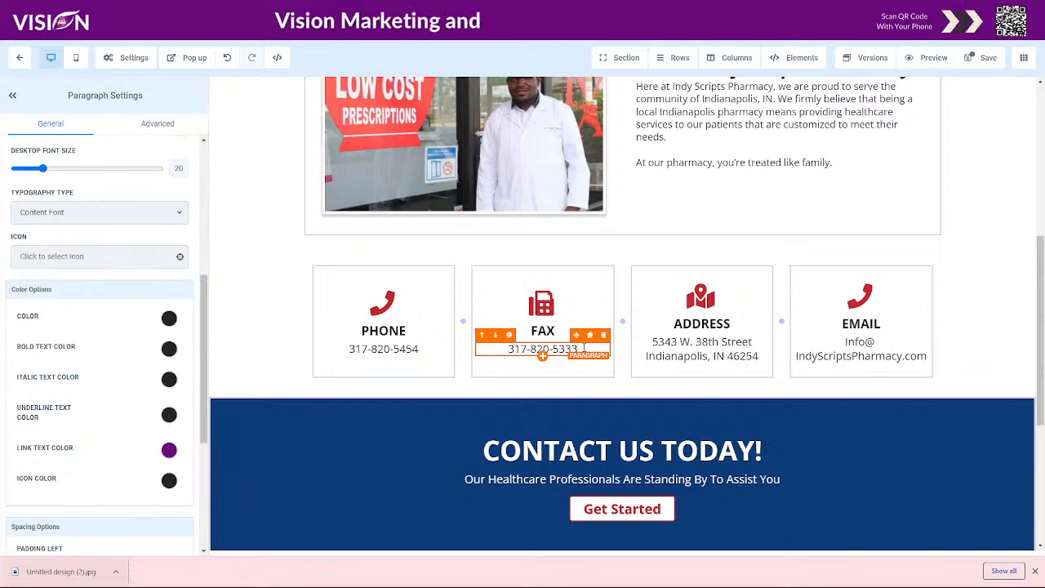
Add a blank line below the fax number and the phone number to match the two-line boxes.
key("Return")
left_click(421, 357)
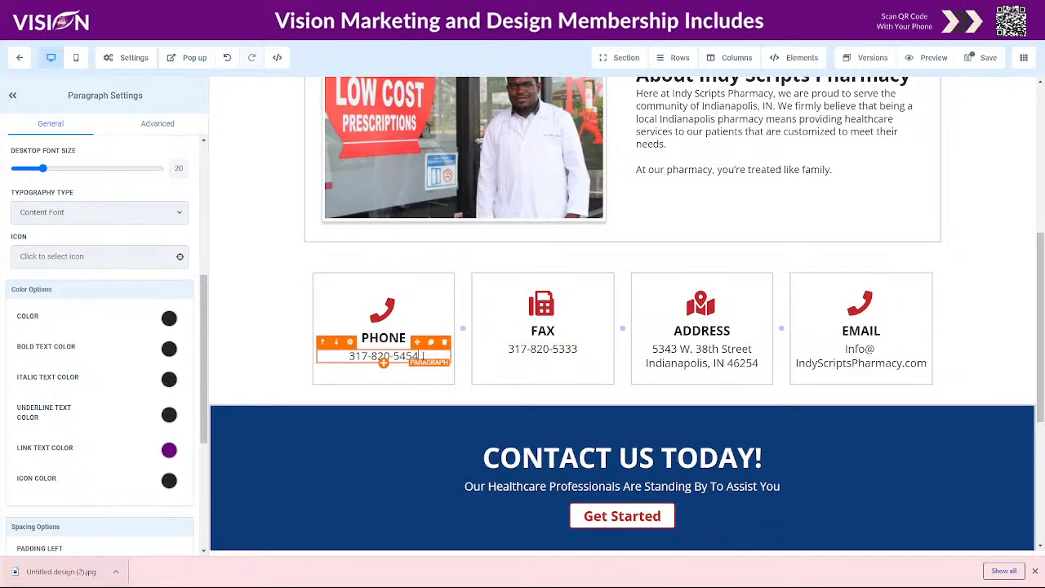
key("Return")
left_click(704, 356)
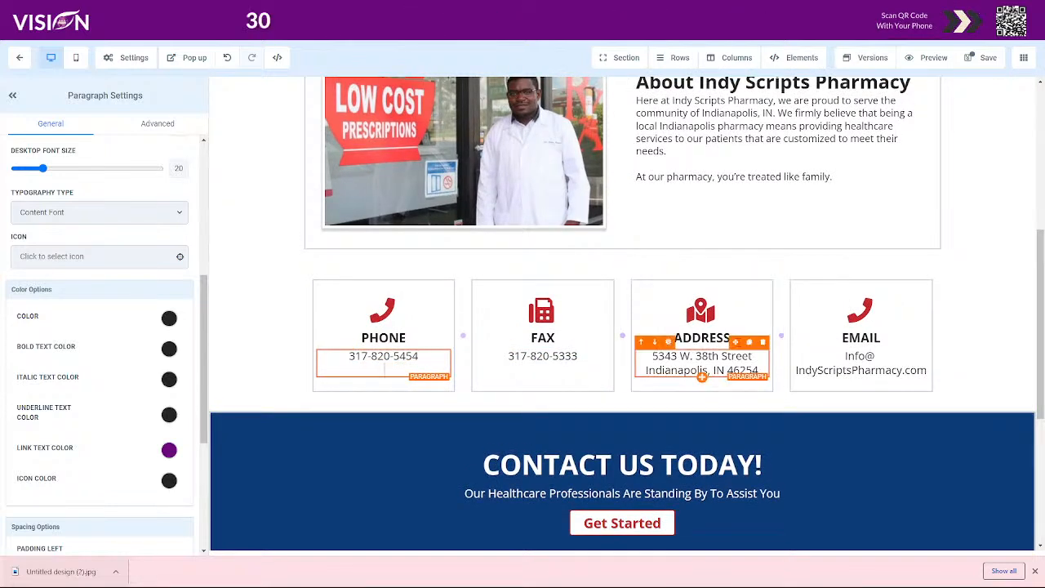
left_click(852, 369)
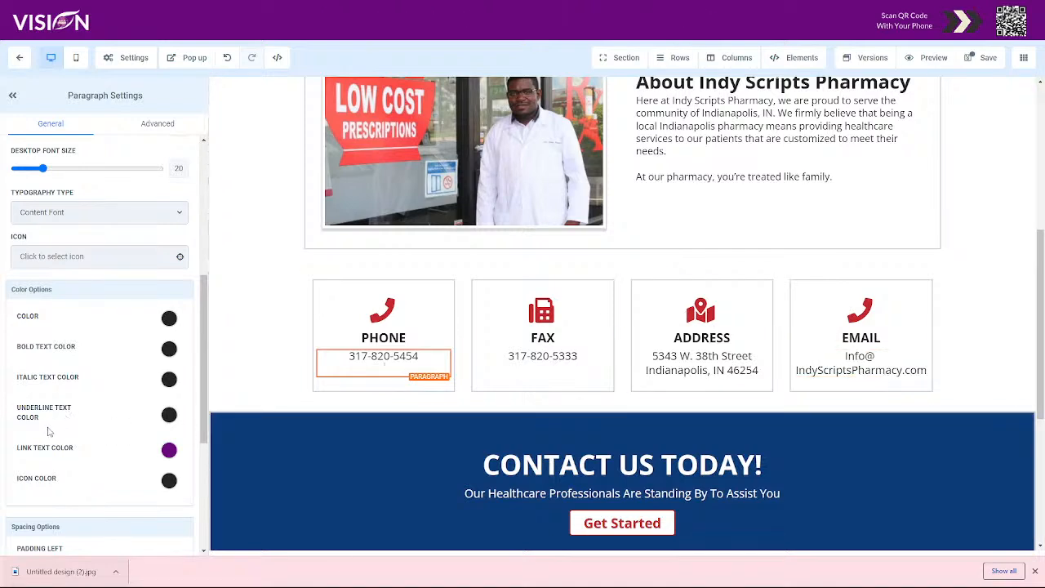
Set the phone number's desktop font size to 21, and put the email address on one line at desktop font size 16.
scroll(41, 343, "up", 5)
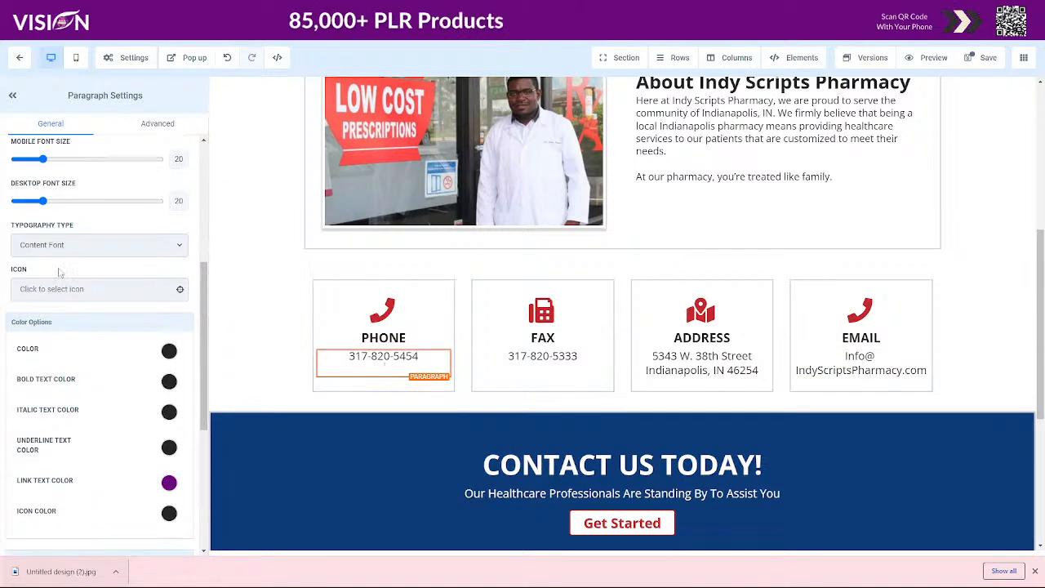
left_click_drag(43, 388, 45, 393)
left_click(828, 351)
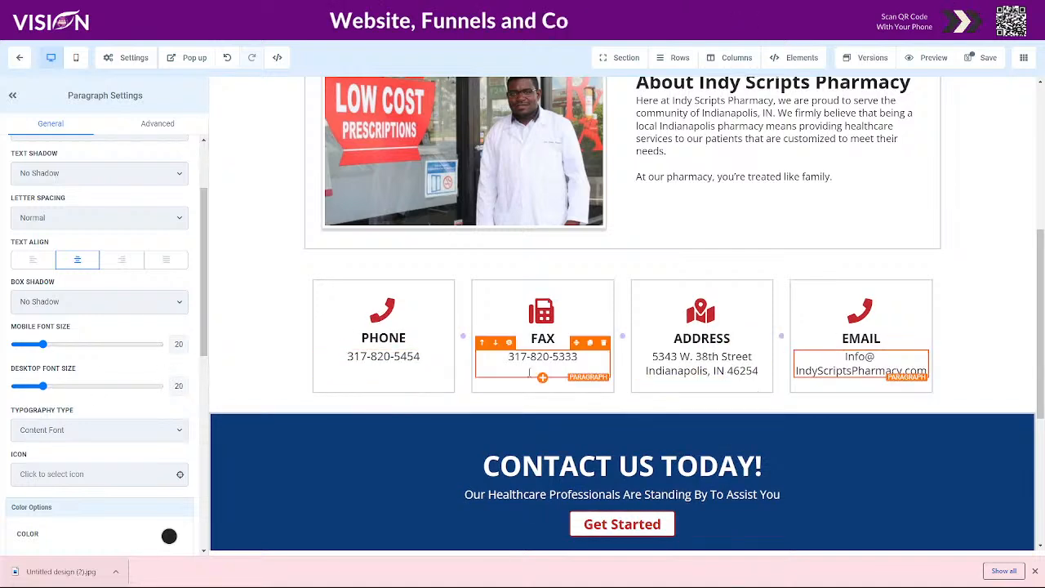
left_click_drag(42, 391, 37, 390)
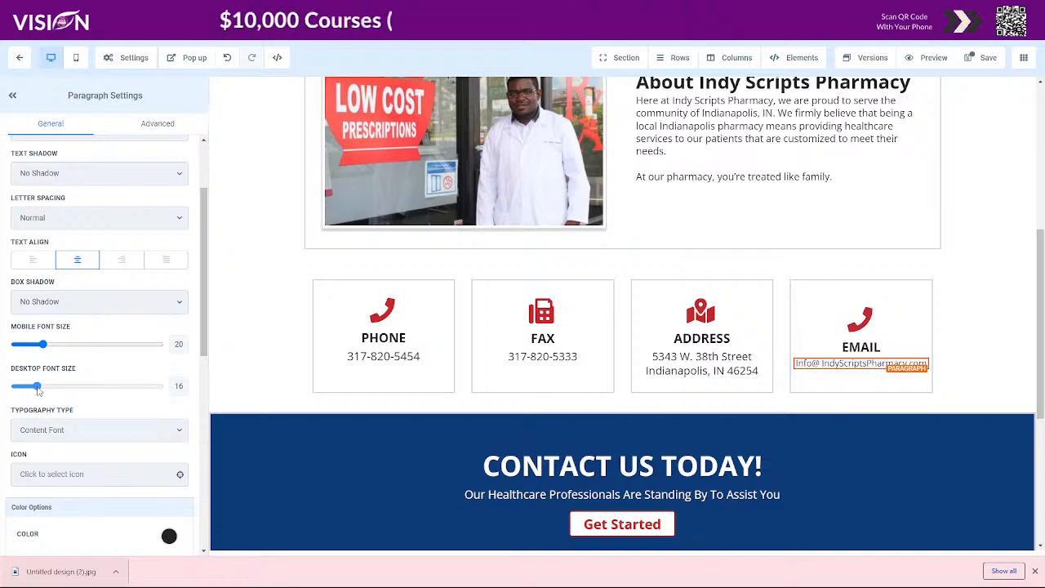
Set the address, fax and phone text to desktop font size 16, remove the blank lines below both numbers, and save the page.
left_click(701, 363)
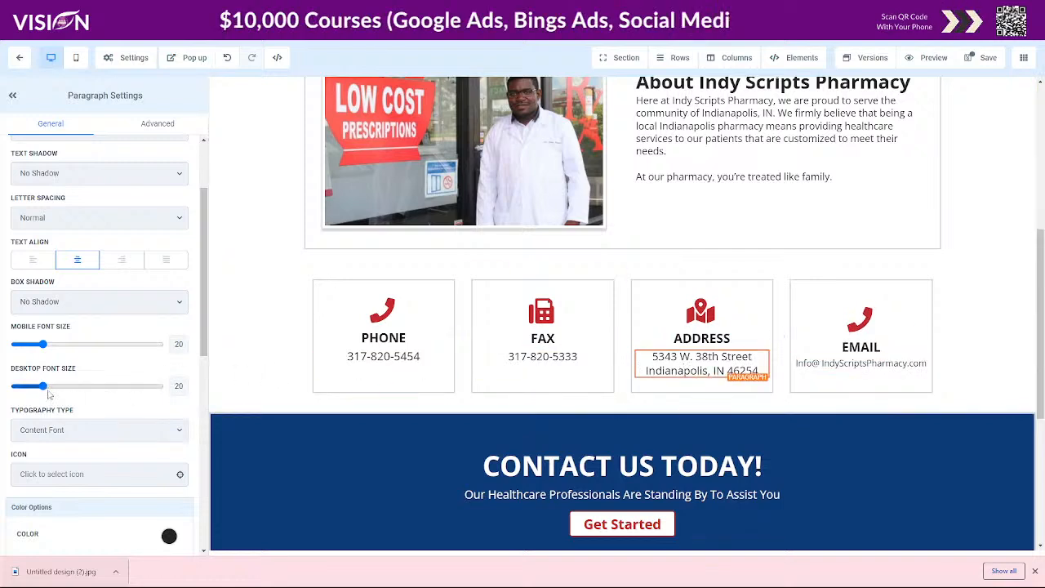
left_click_drag(43, 386, 37, 387)
left_click(436, 368)
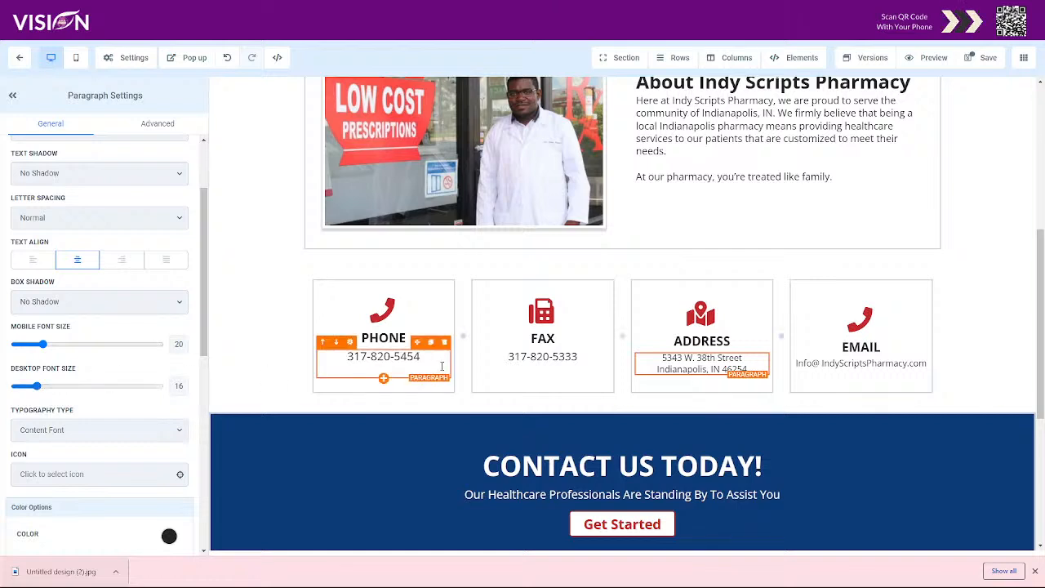
left_click(539, 361)
left_click(38, 386)
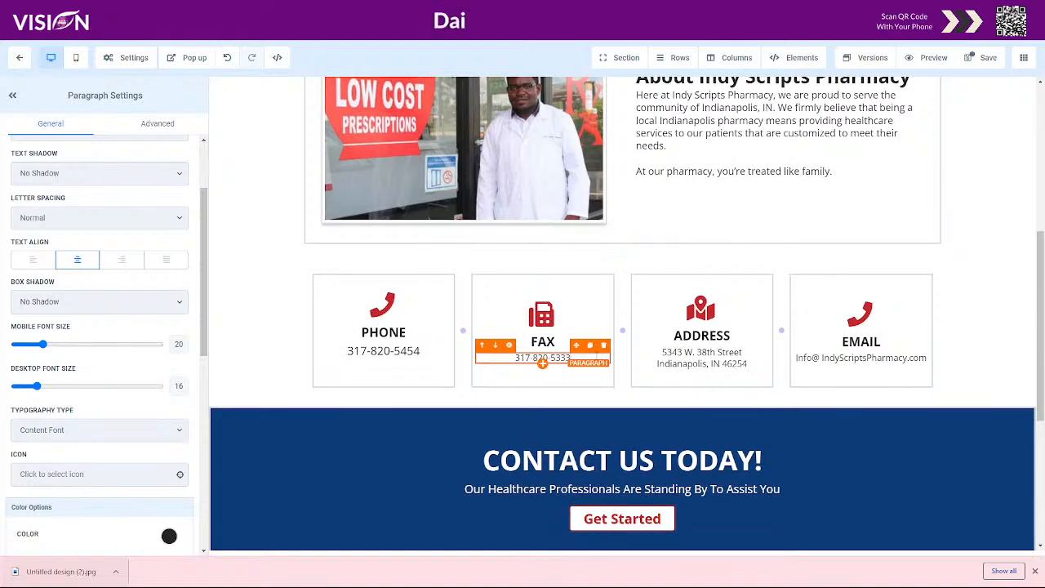
left_click(402, 351)
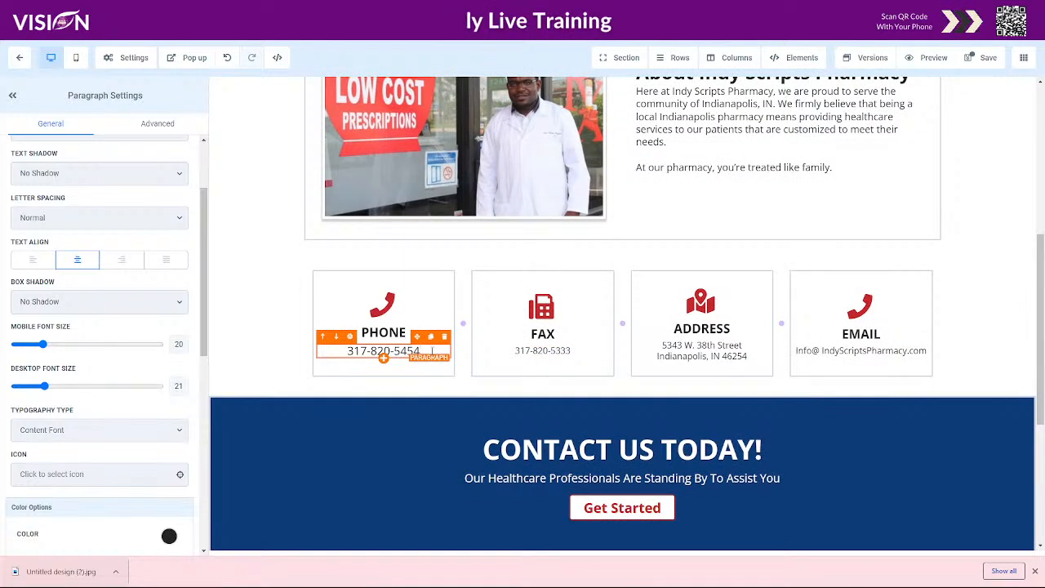
left_click_drag(38, 392, 38, 392)
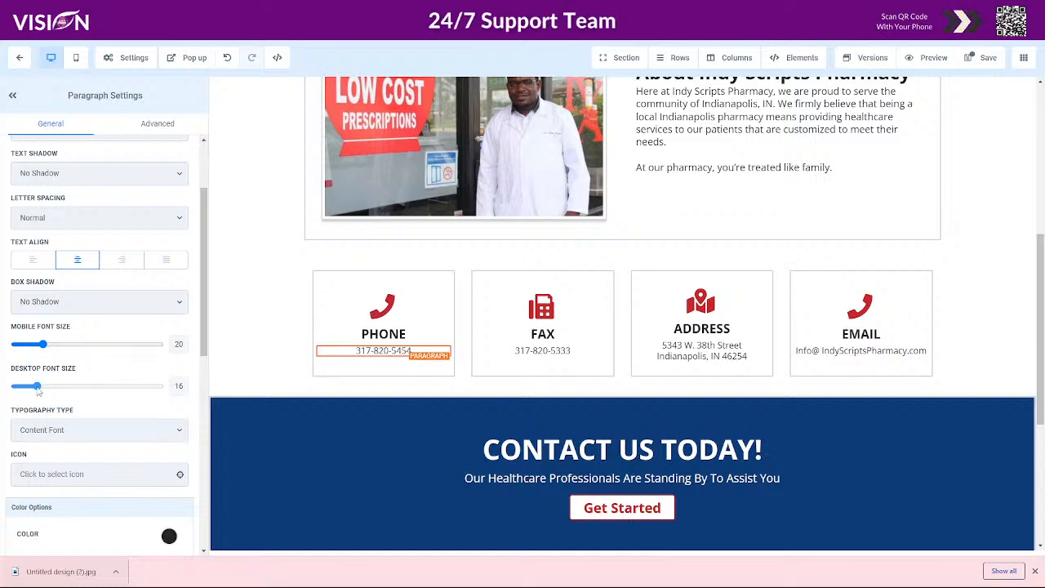
left_click(986, 57)
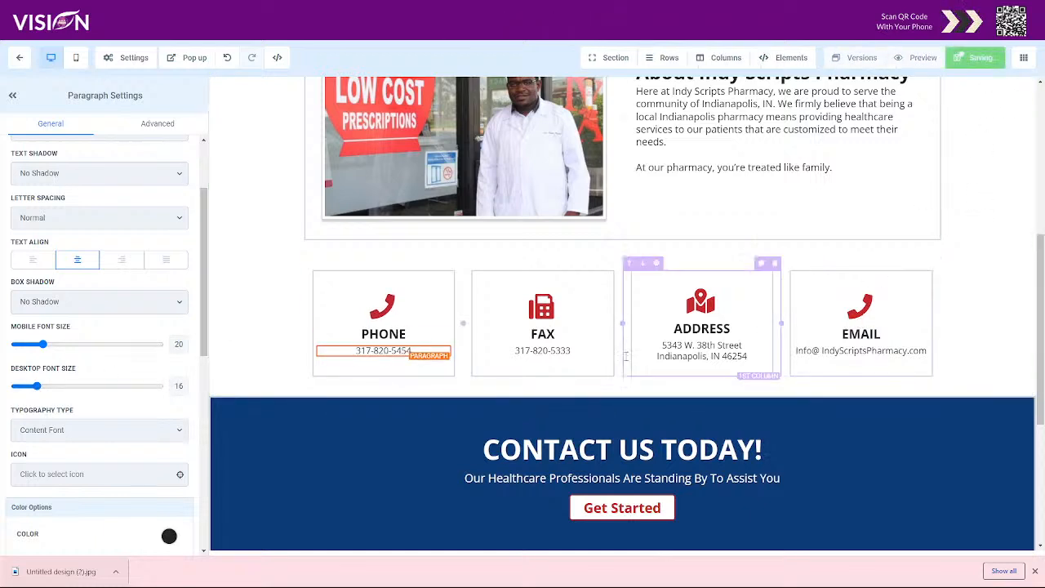
Check the contact boxes' layout in the mobile view, return to the desktop view and save the page.
left_click(76, 57)
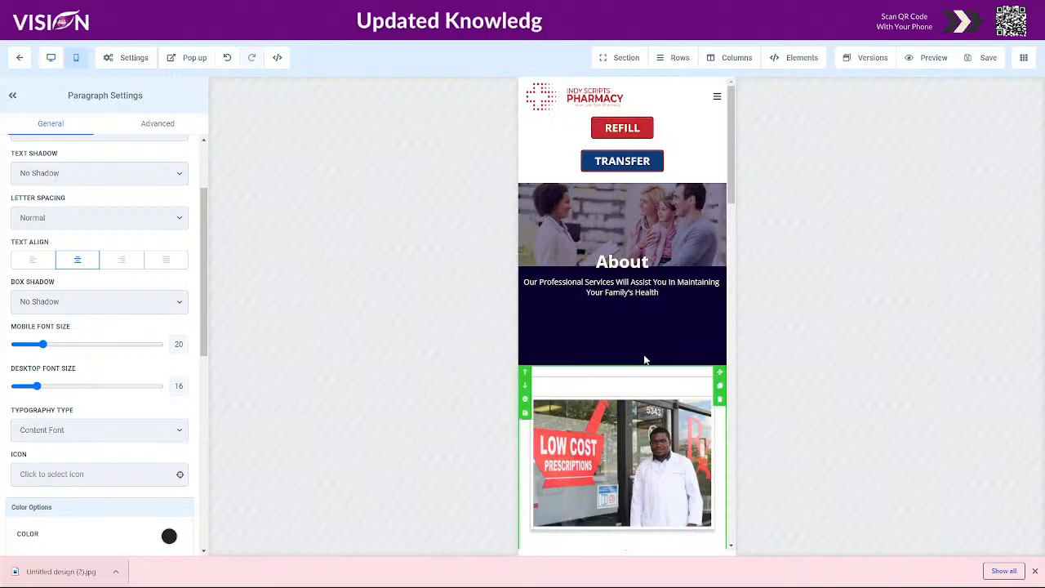
scroll(663, 360, "down", 6)
scroll(658, 357, "down", 2)
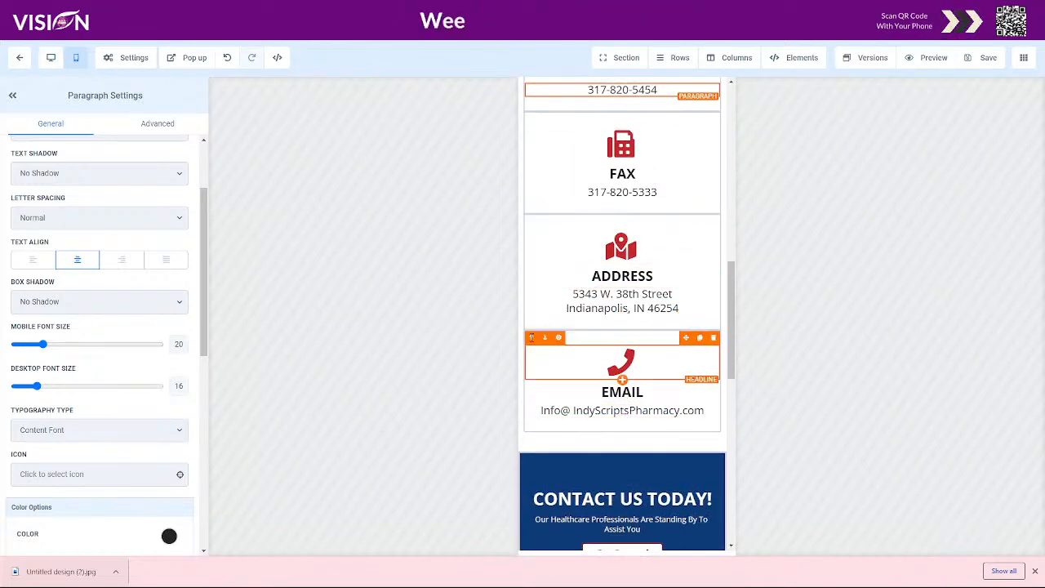
left_click(51, 57)
left_click(977, 61)
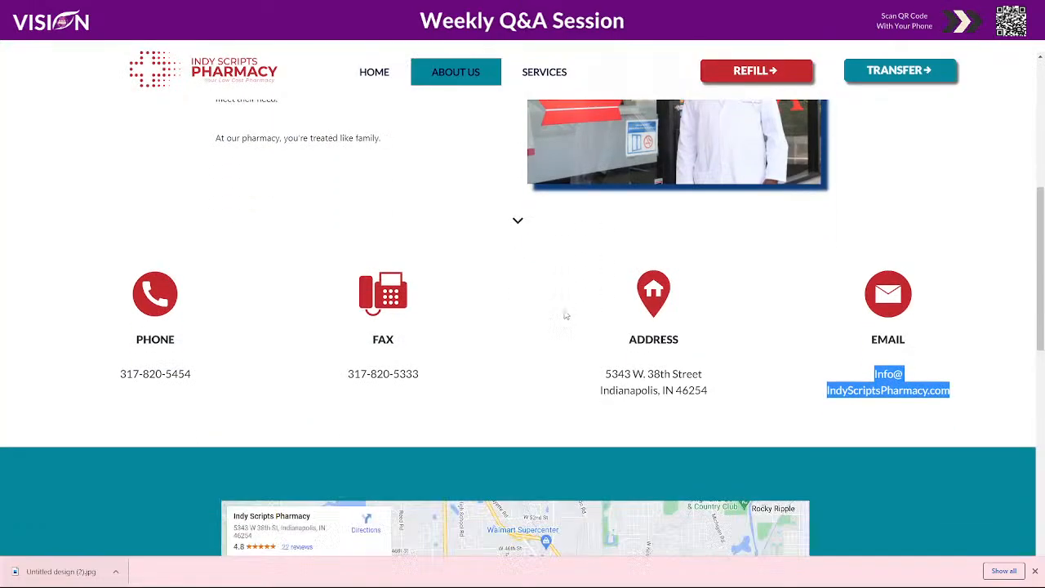
Add a one-column row below the four contact boxes and place a Map element in it.
scroll(565, 315, "down", 4)
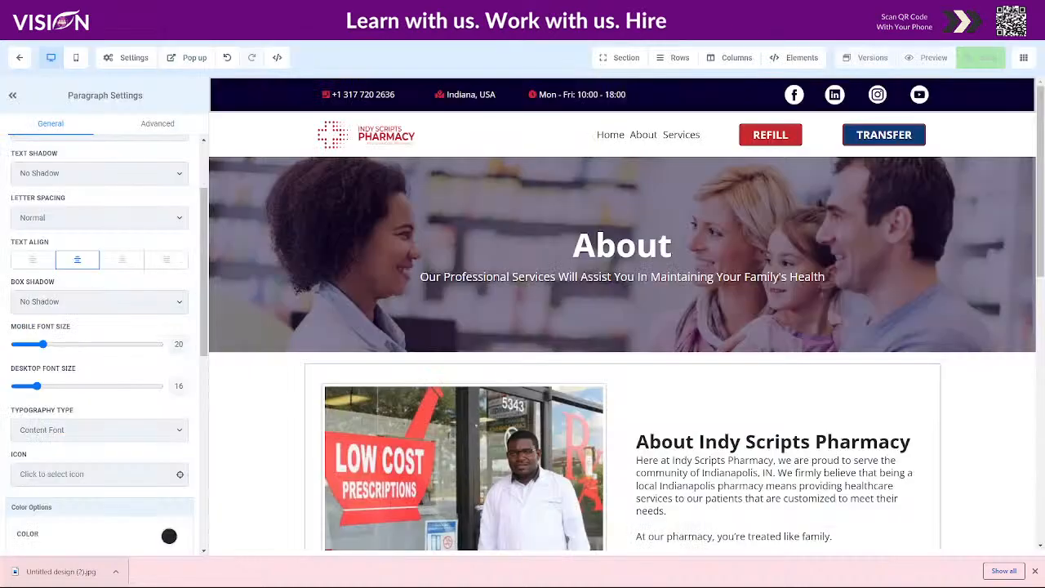
scroll(805, 373, "down", 5)
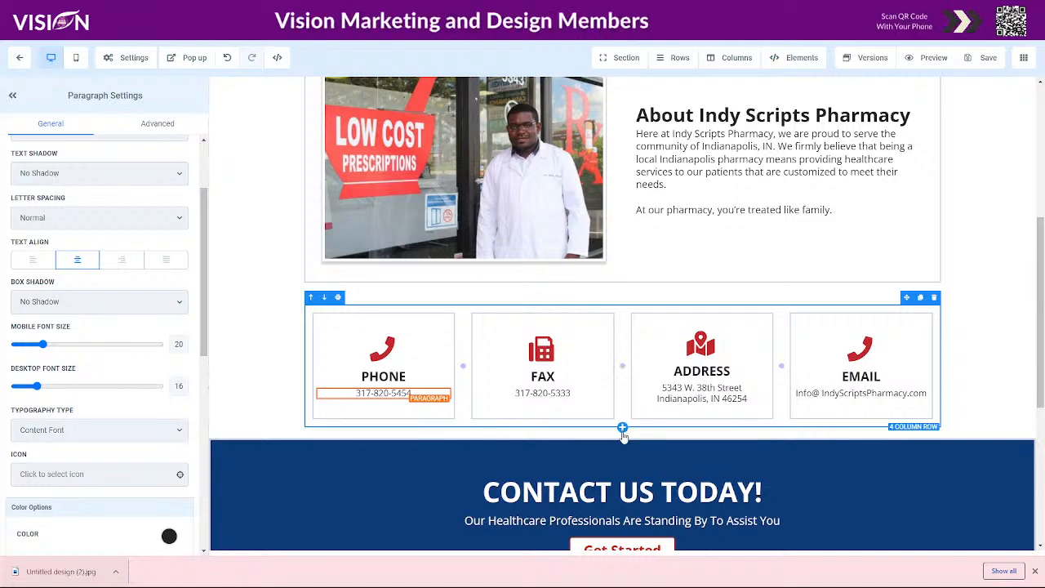
left_click(623, 428)
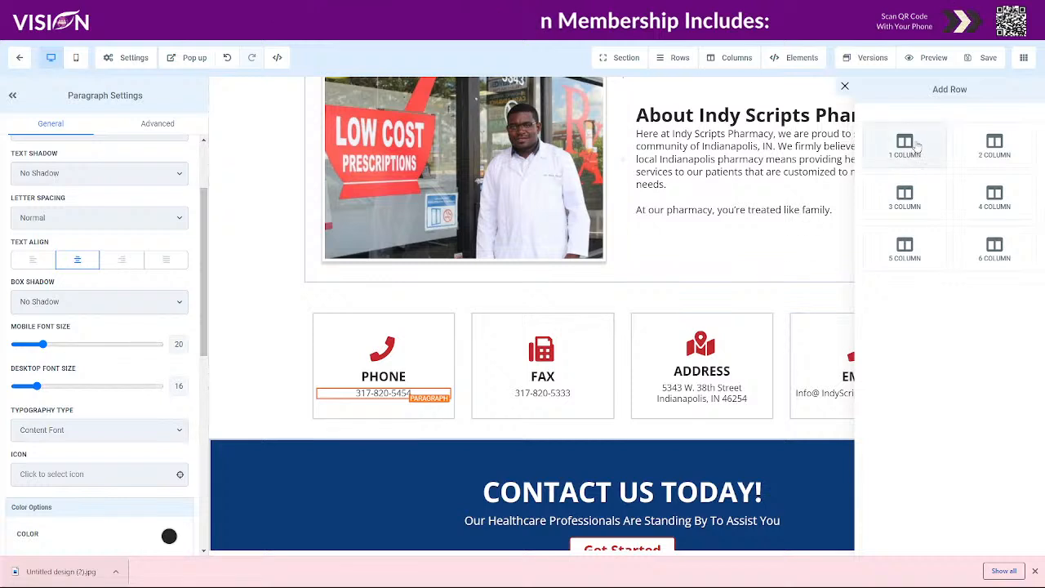
left_click_drag(917, 146, 307, 433)
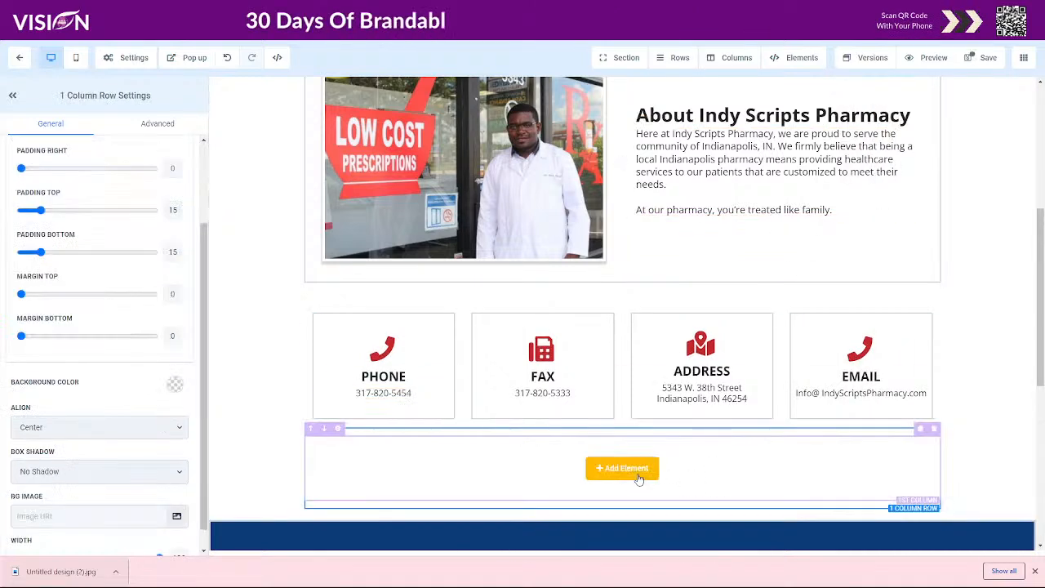
left_click(695, 477)
scroll(901, 450, "down", 3)
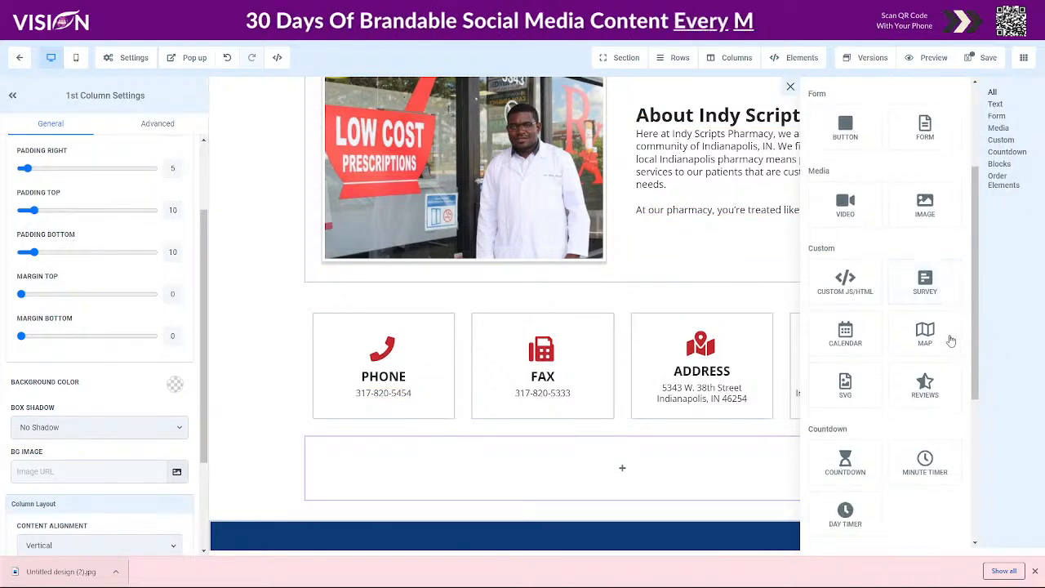
left_click_drag(936, 339, 580, 482)
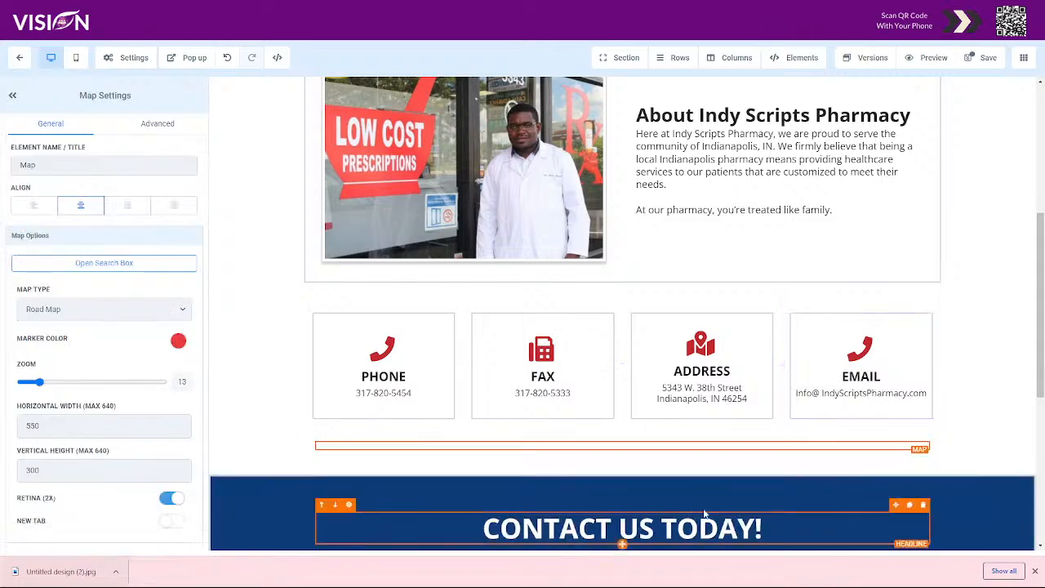
scroll(655, 509, "down", 3)
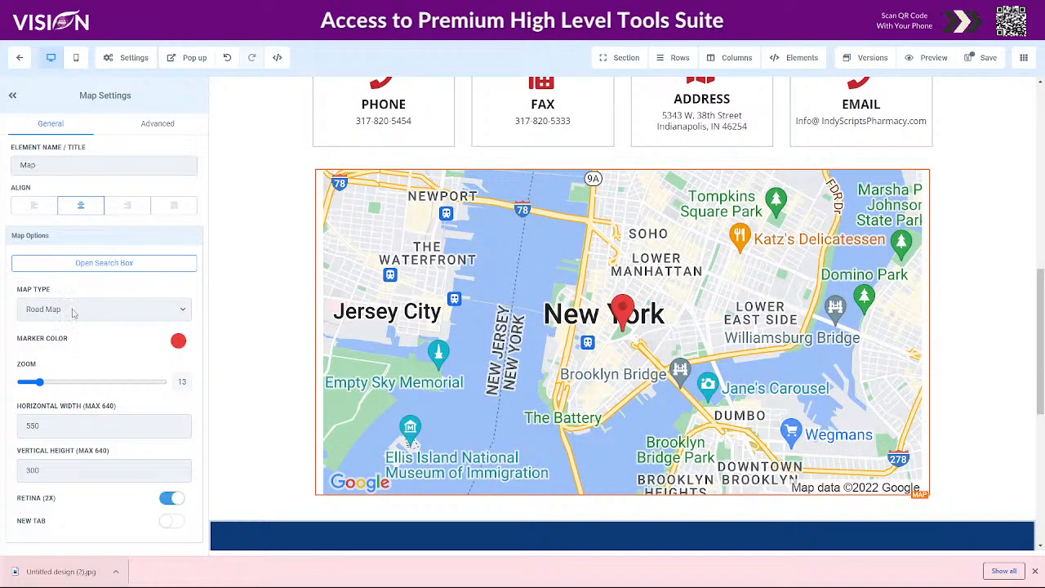
Set the map's location to the pharmacy's street address copied from the existing website, and save the location.
left_click(105, 263)
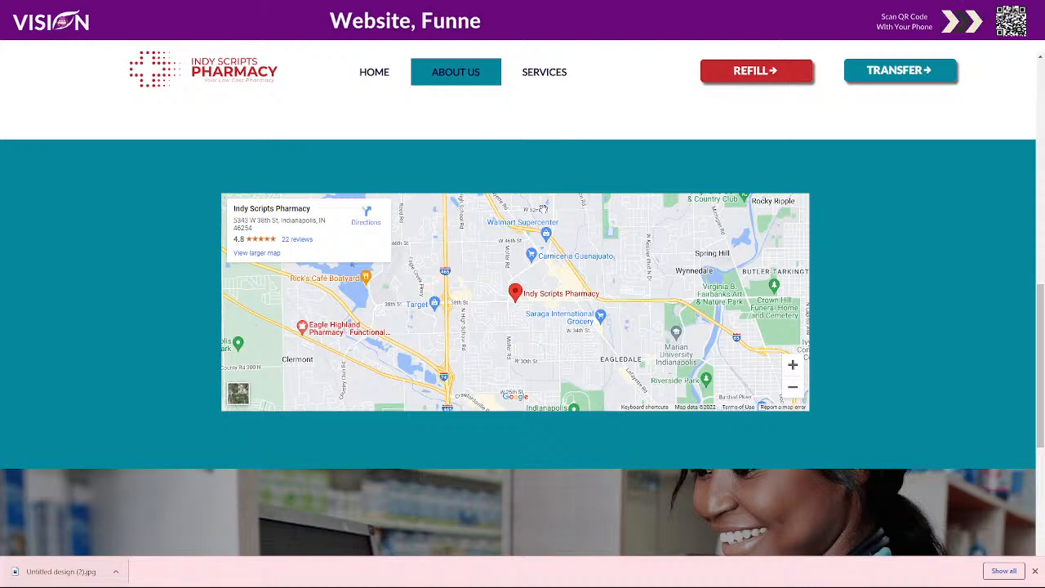
scroll(565, 194, "up", 4)
left_click_drag(604, 397, 707, 411)
key("ctrl+c")
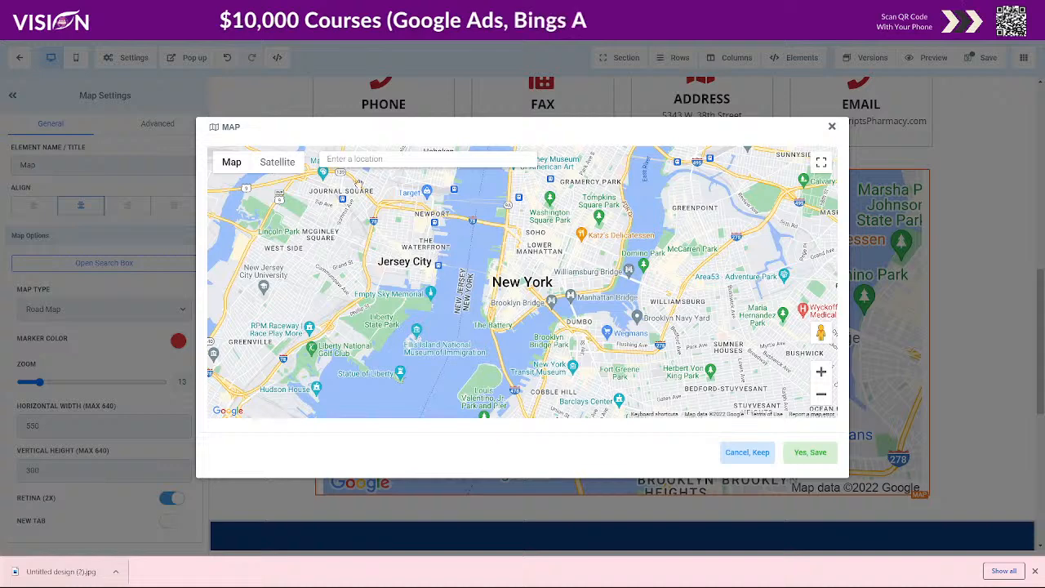
left_click(358, 159)
key("ctrl+v")
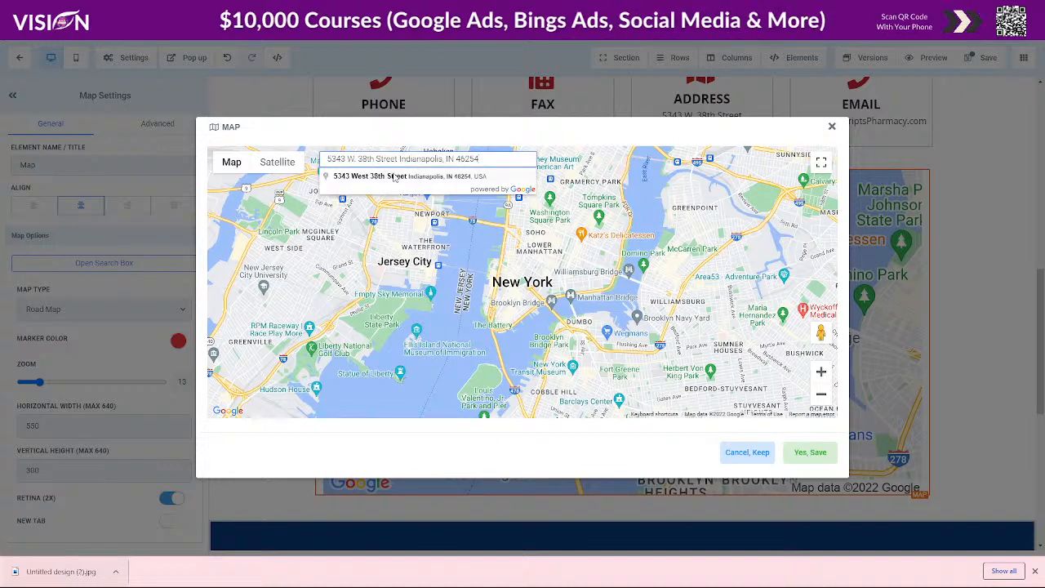
left_click(394, 177)
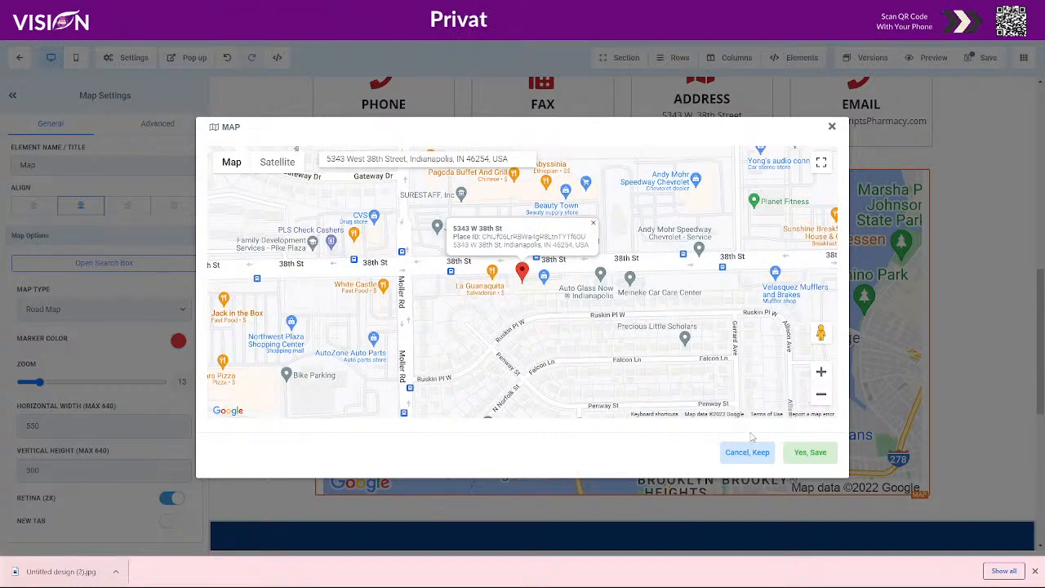
left_click(807, 454)
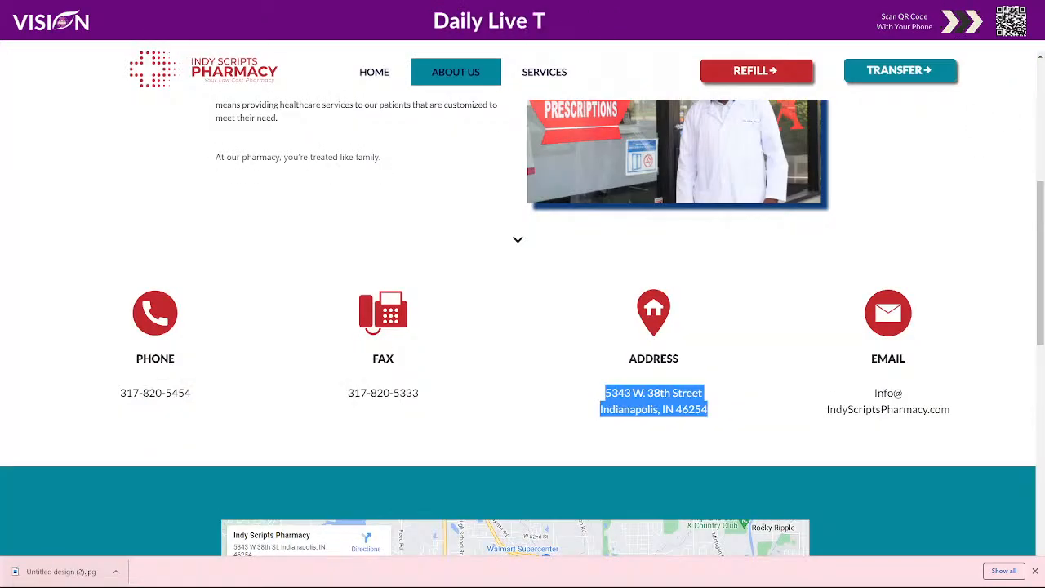
Add a full-width section above the CONTACT US TODAY! banner and move the map into it.
scroll(554, 443, "down", 4)
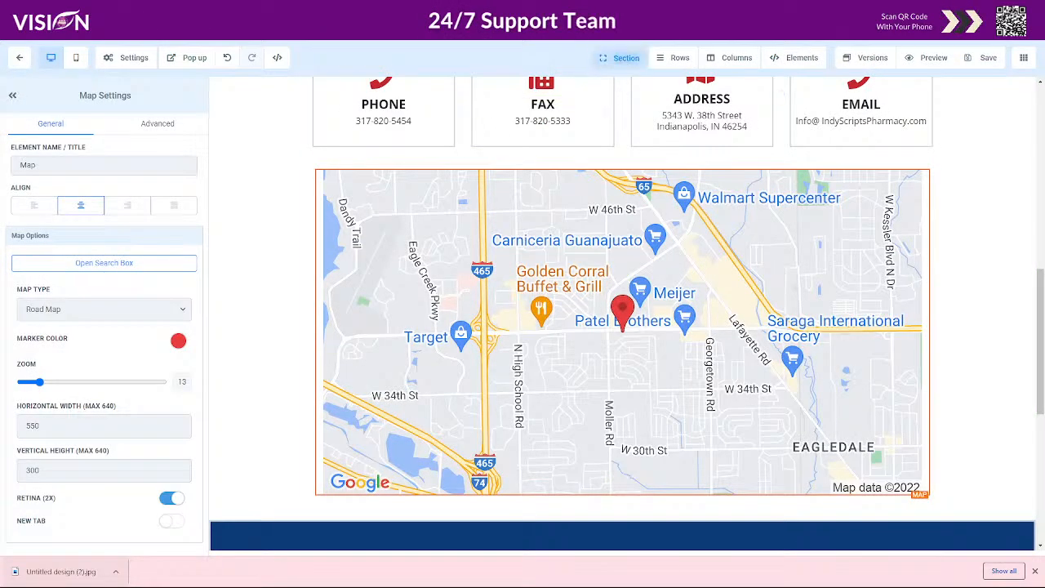
left_click(624, 81)
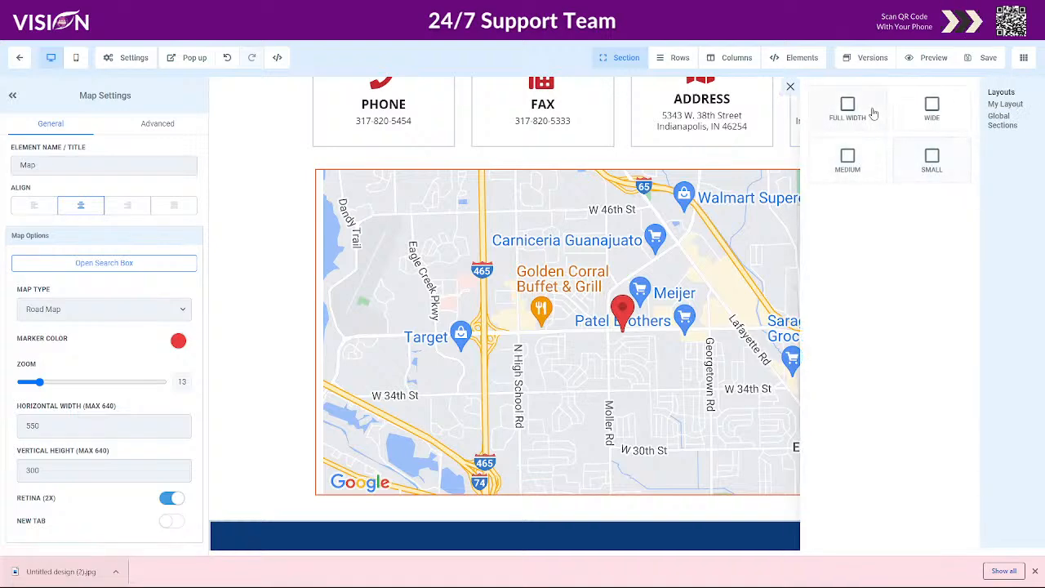
left_click_drag(854, 143, 593, 500)
scroll(571, 326, "down", 5)
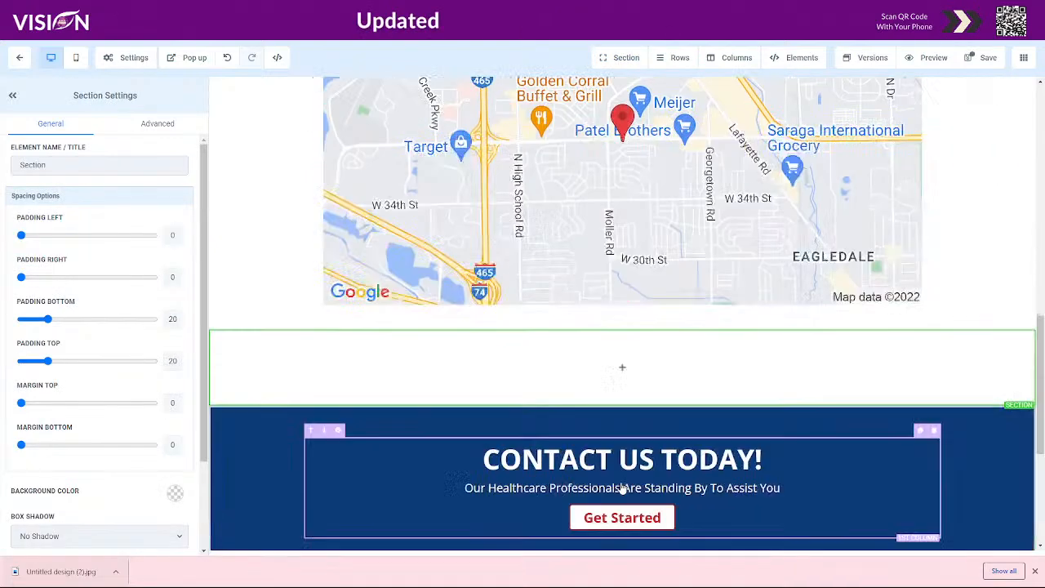
scroll(940, 229, "up", 4)
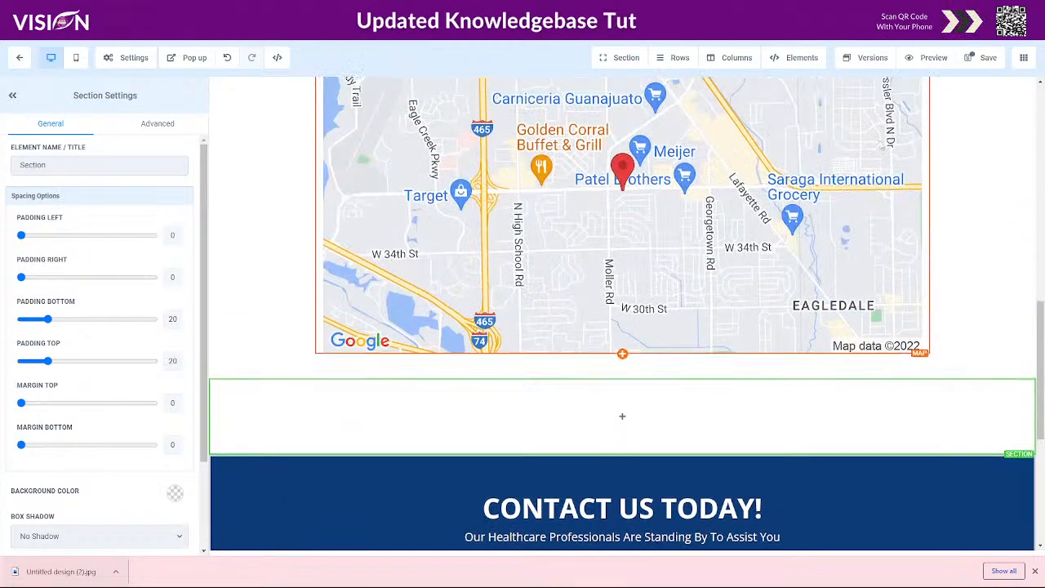
scroll(717, 490, "up", 1)
left_click_drag(717, 490, 677, 541)
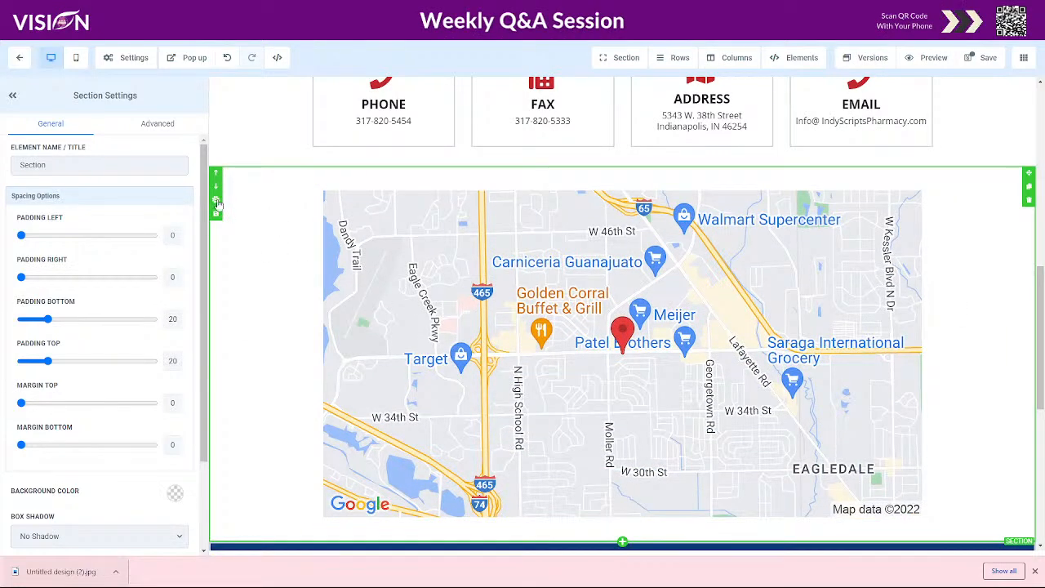
Open the map section's background color options, and copy the teal hex code #04879C from the Indy Scripts Pharmacy palette in Canva's Brand Kit.
scroll(142, 390, "down", 2)
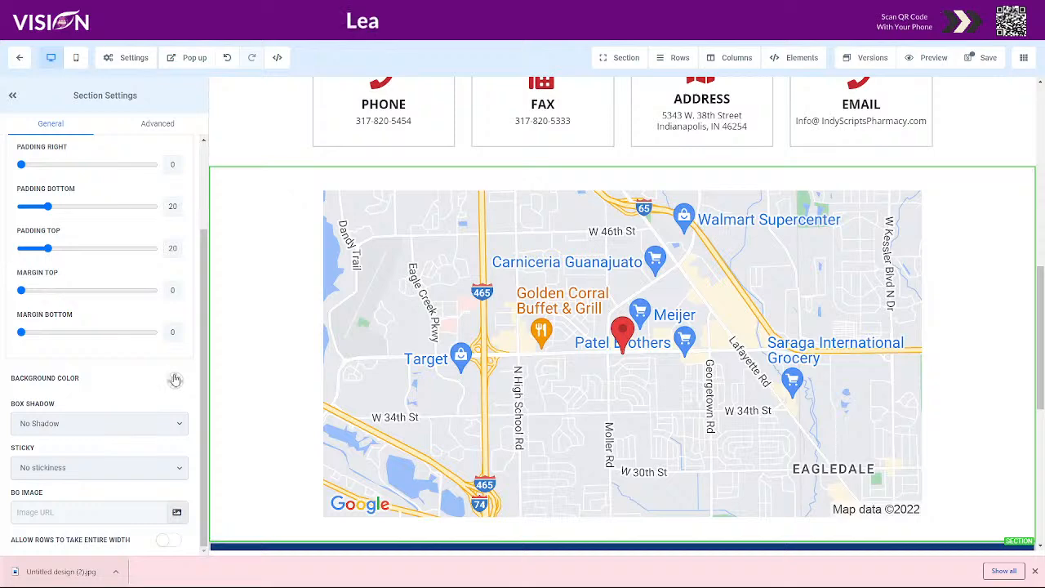
left_click(175, 379)
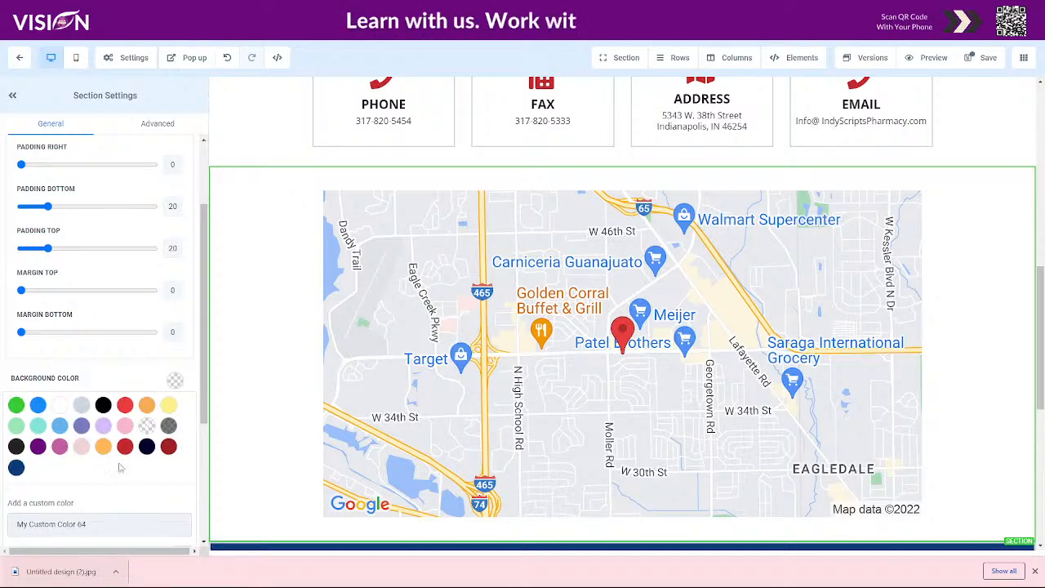
scroll(119, 465, "down", 4)
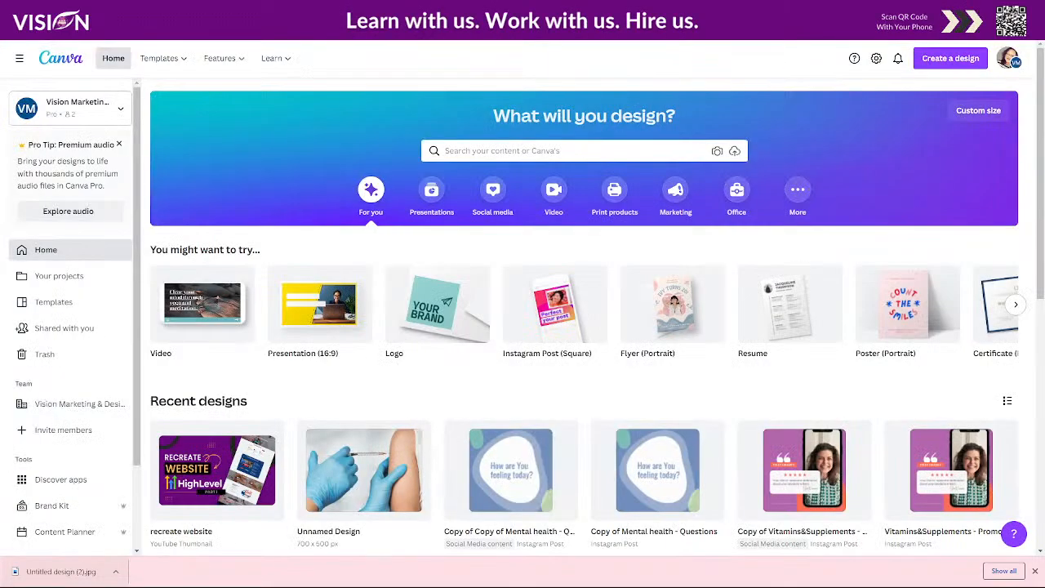
left_click(51, 506)
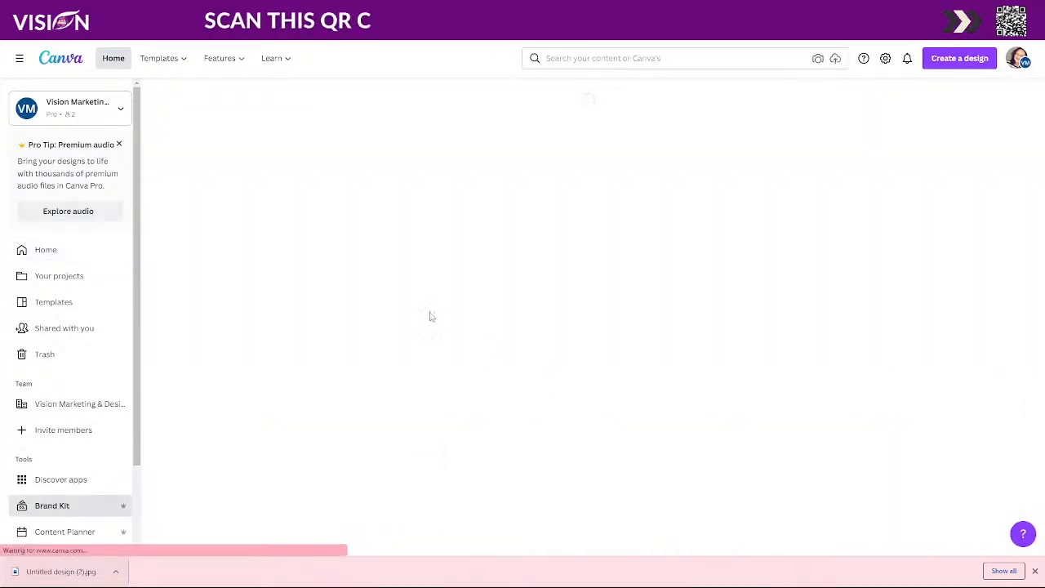
scroll(383, 443, "down", 10)
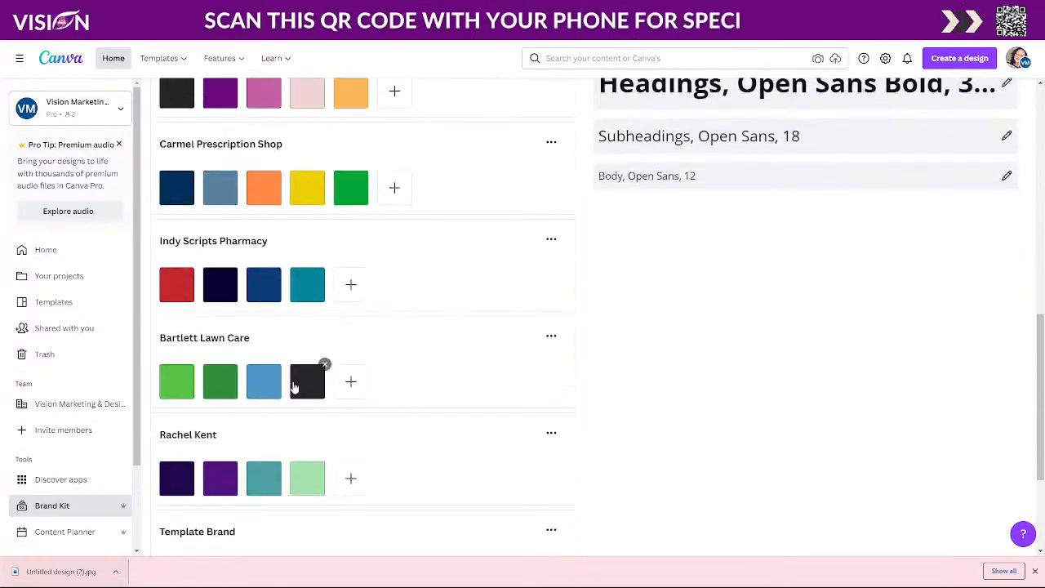
left_click(302, 292)
key("ctrl+c")
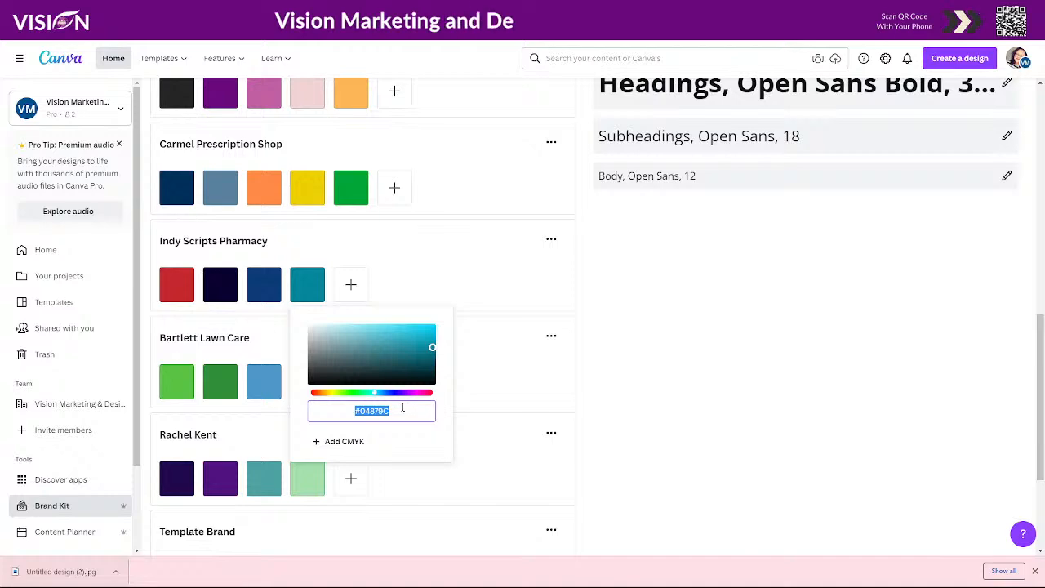
Return to the site builder and add the custom color #04879C as the map section's background.
key("ctrl+Tab")
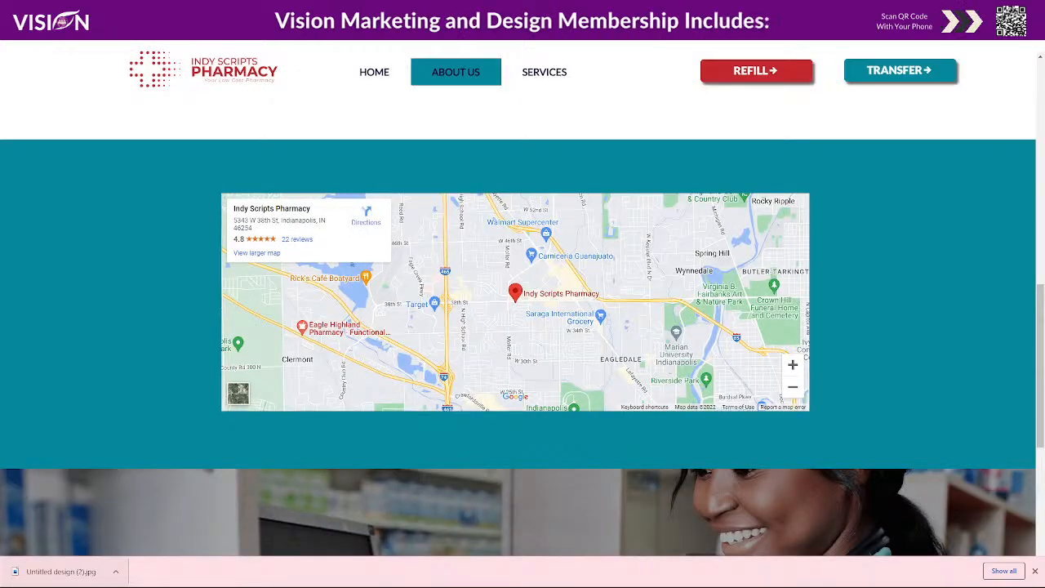
key("ctrl+Tab")
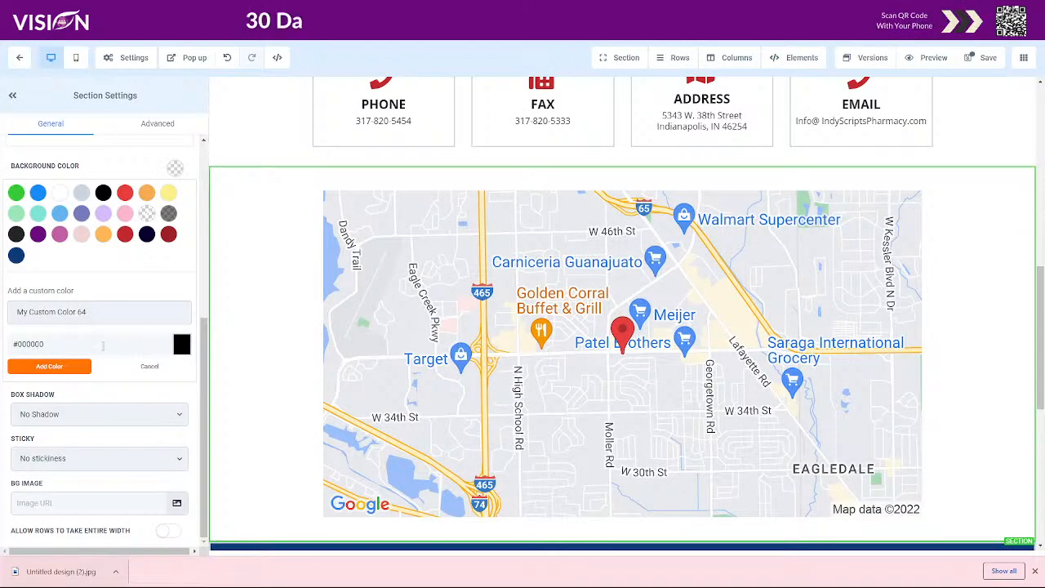
left_click_drag(103, 347, 5, 343)
key("ctrl+v")
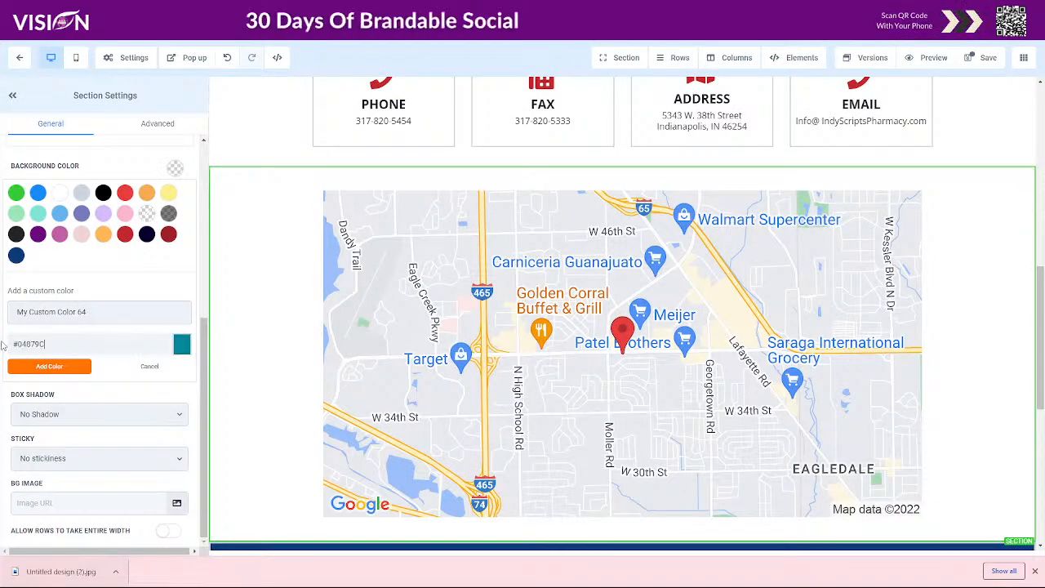
left_click(80, 368)
Try the Terrain, Satellite and Hybrid types on the map, and set it back to Road Map.
left_click(376, 269)
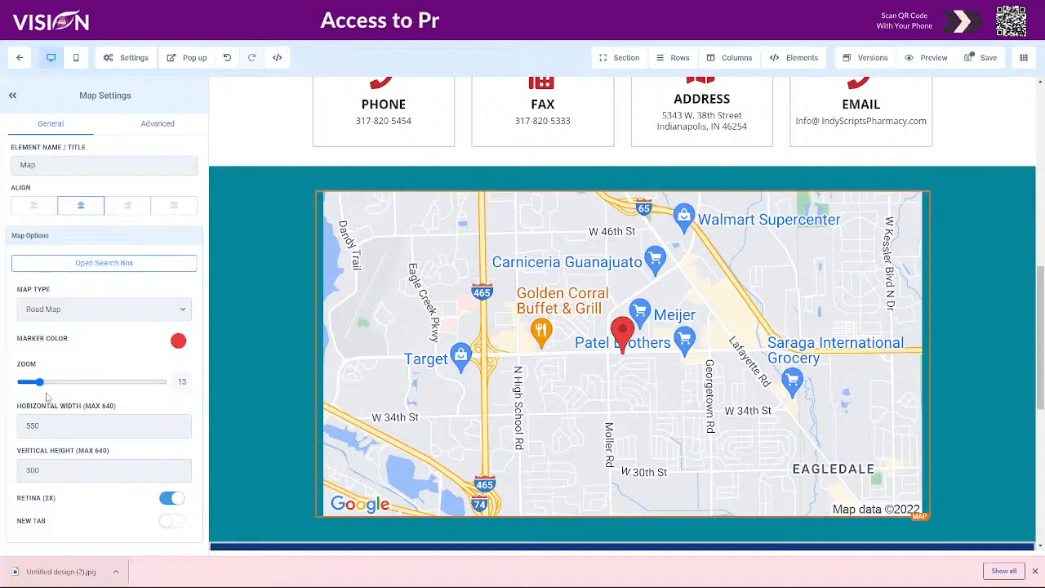
left_click(61, 314)
left_click(37, 336)
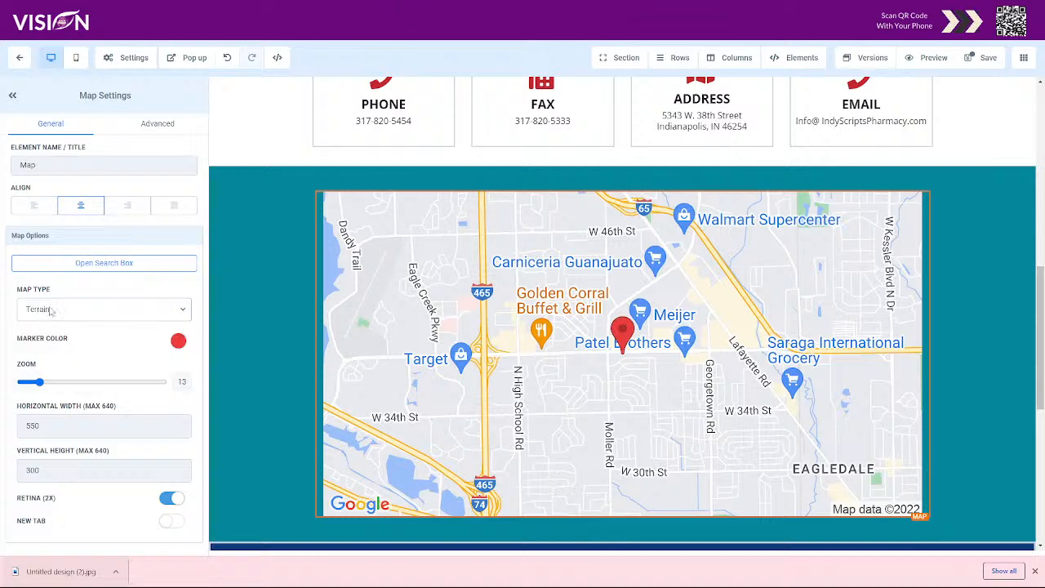
left_click(57, 311)
left_click(73, 349)
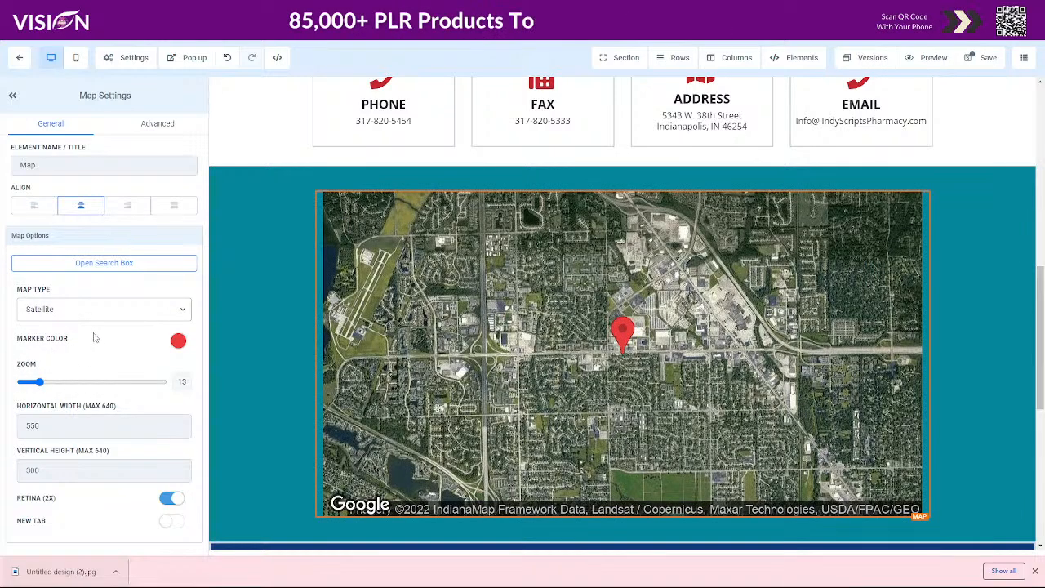
left_click(72, 311)
left_click(49, 346)
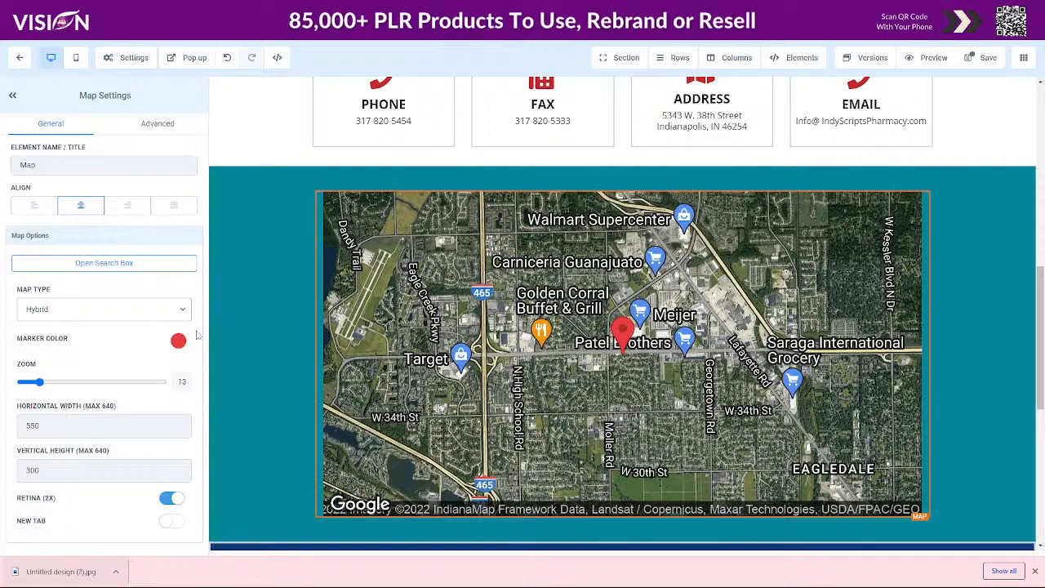
left_click(39, 312)
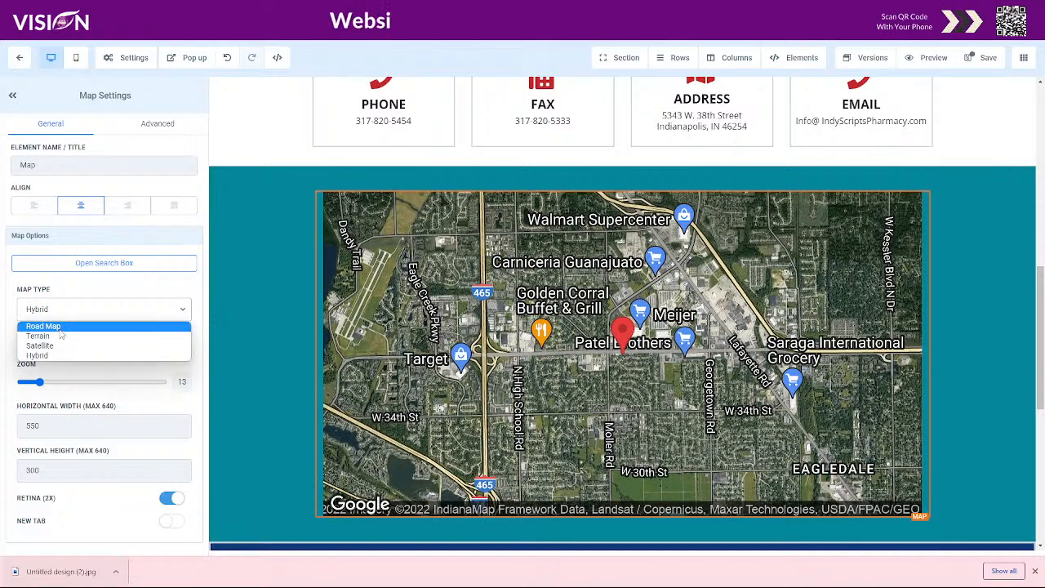
left_click(43, 326)
Set the map's zoom to 10, its horizontal width to 450 and its vertical height to 200.
mouse_move(47, 387)
left_mouse_down()
mouse_move(63, 385)
mouse_move(37, 384)
left_mouse_up()
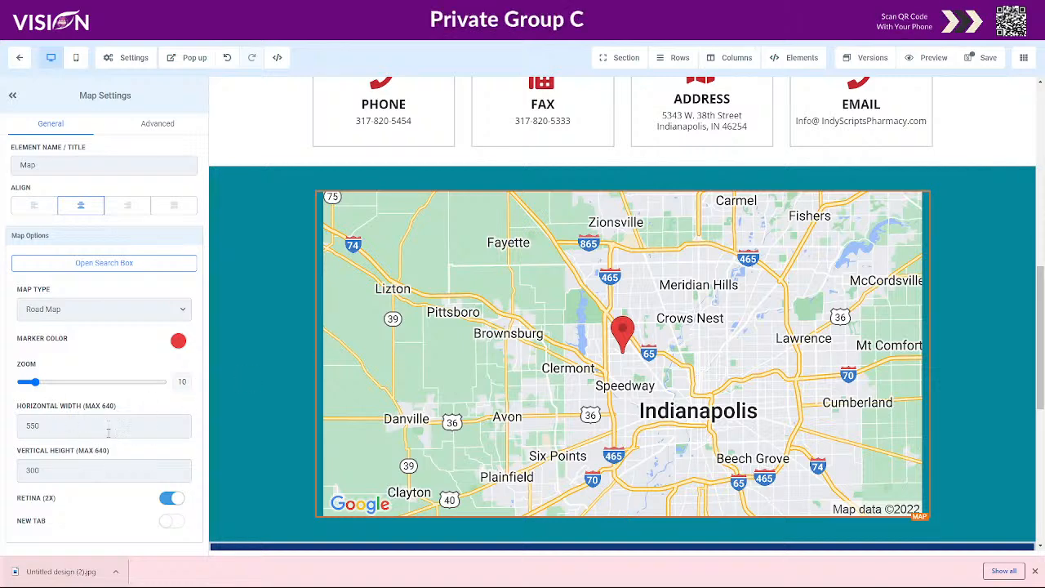
left_click(112, 421)
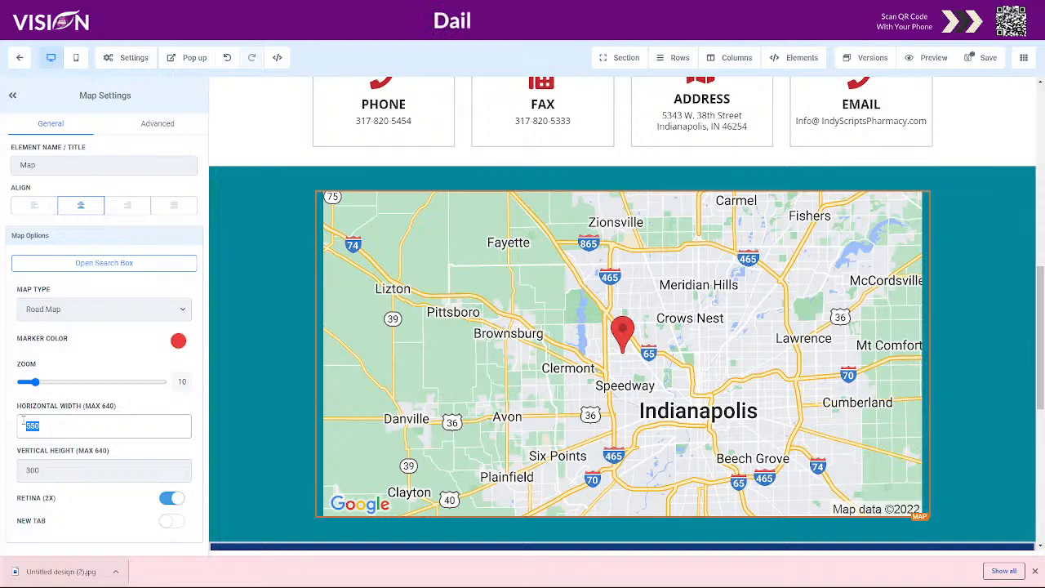
type("450")
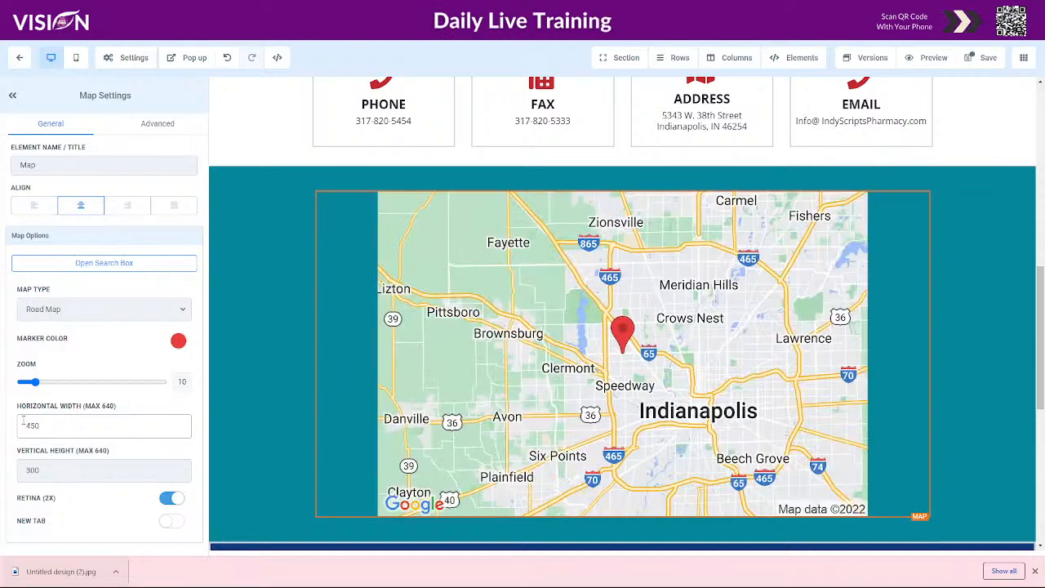
left_click_drag(50, 473, 19, 476)
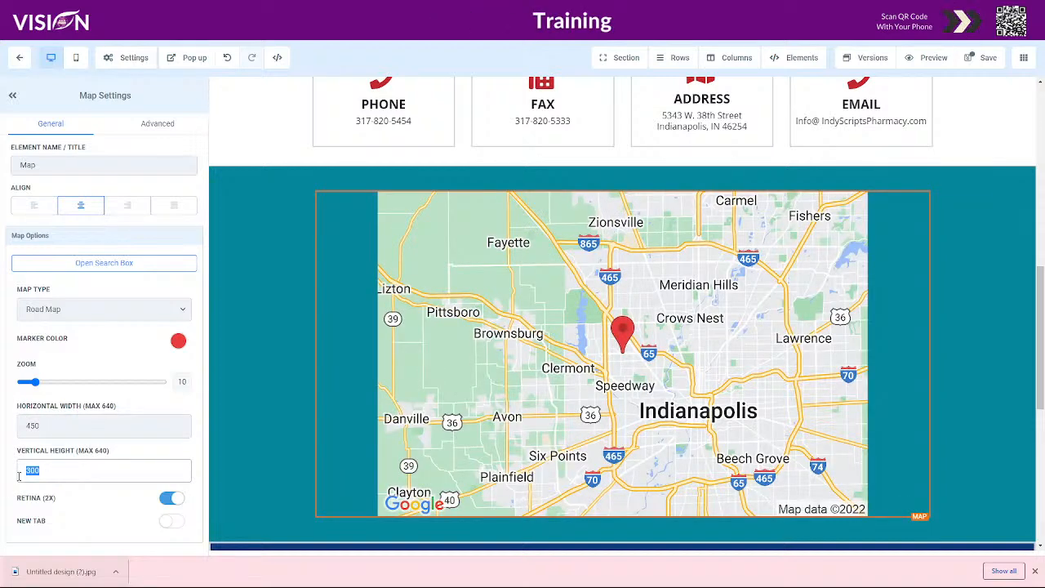
type("200")
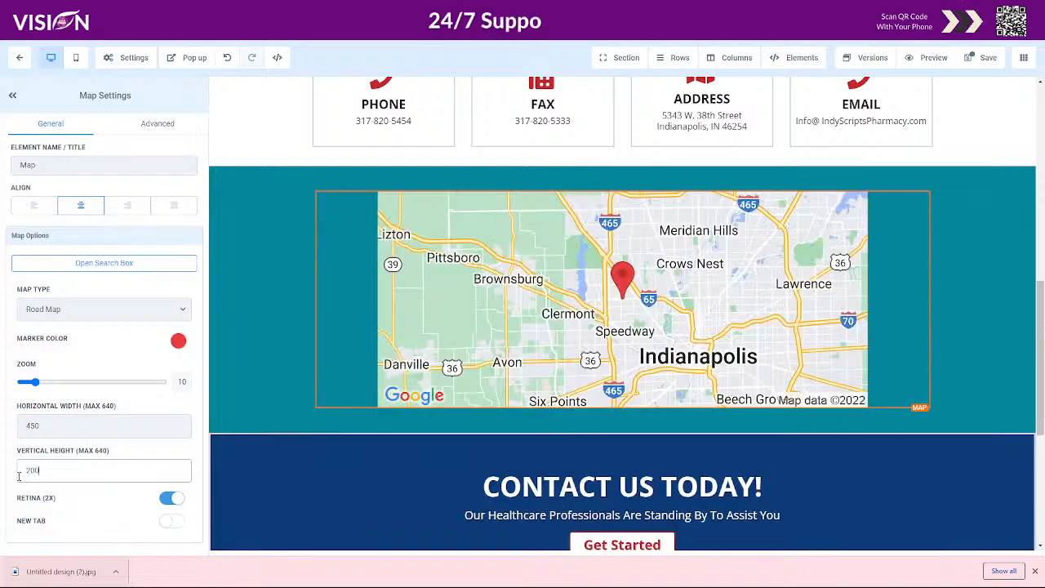
left_click(686, 329)
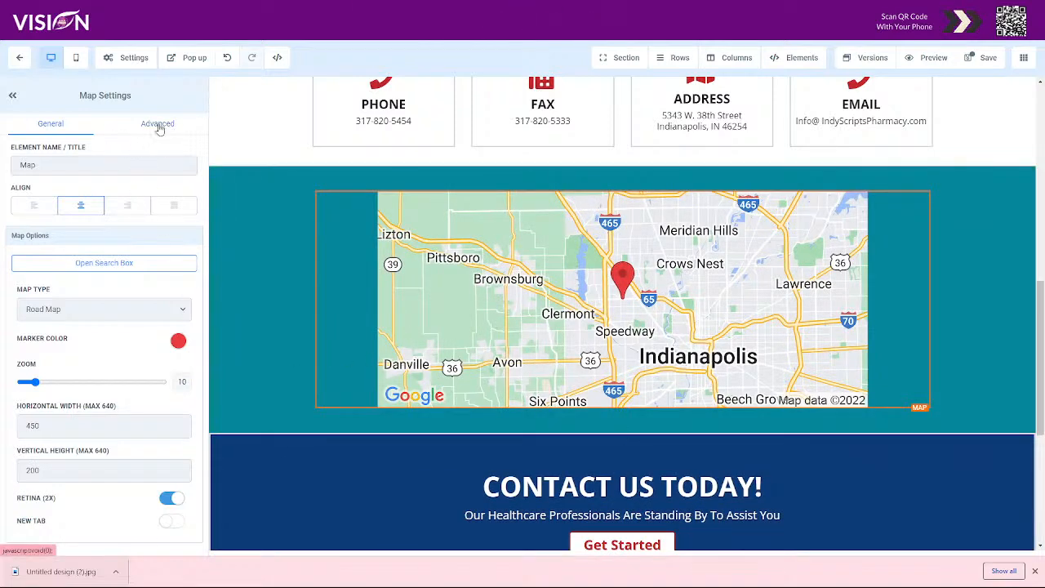
Change the map's marker color to the darker brand red and open the map's advanced settings.
left_click(178, 341)
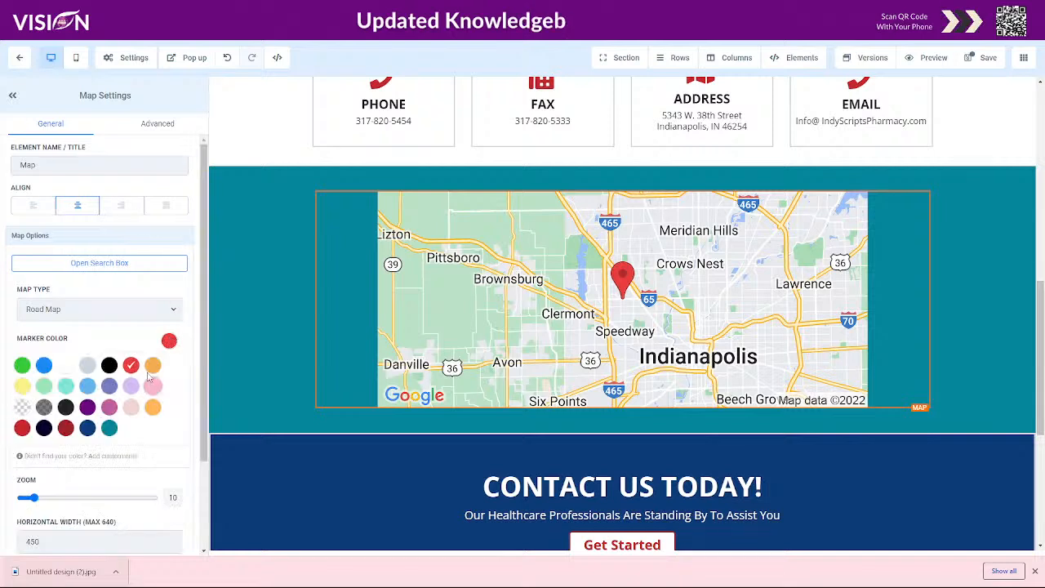
left_click(22, 428)
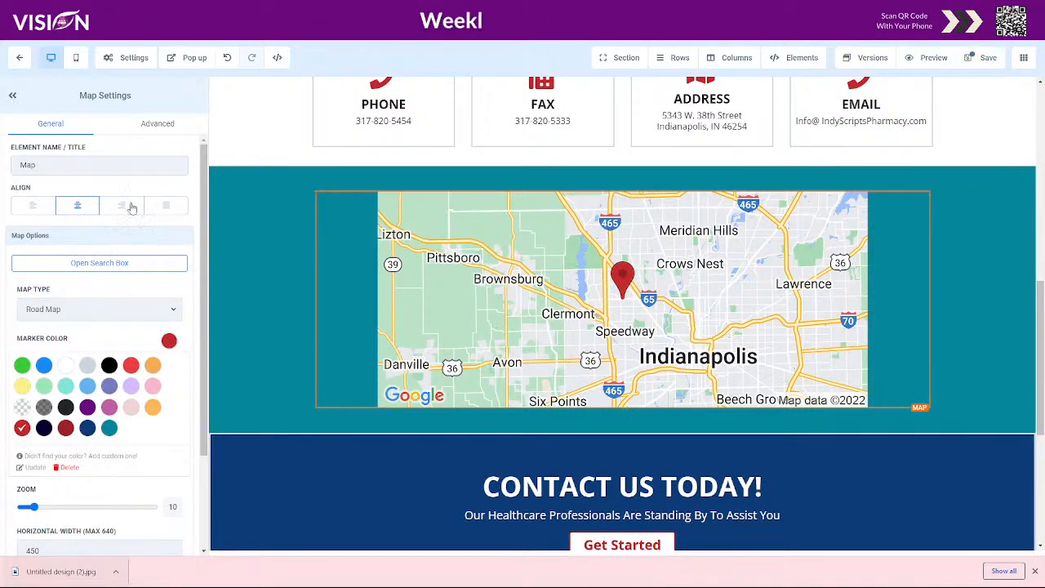
left_click(153, 128)
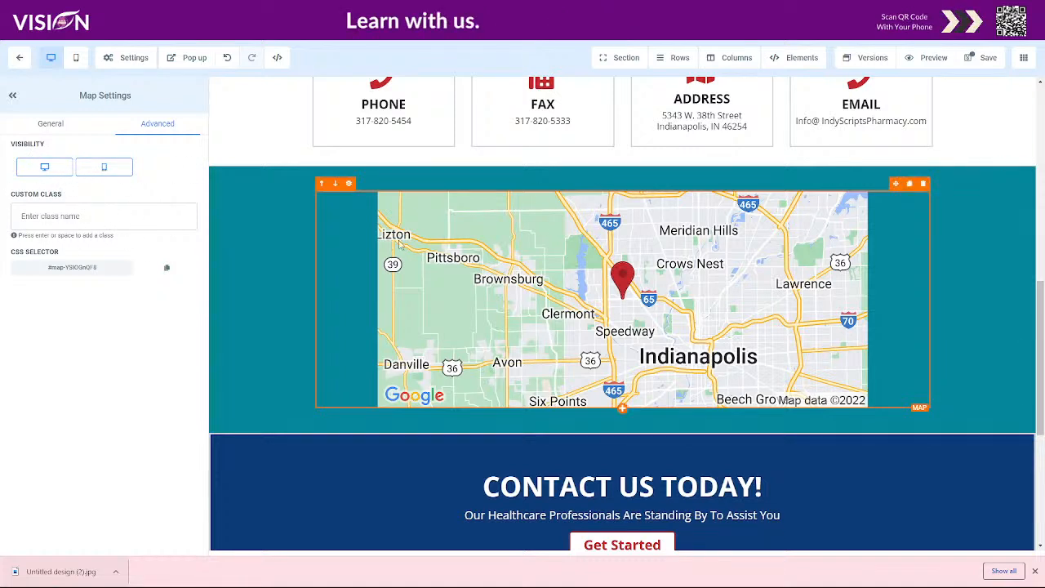
Check the map section and its neighbouring sections in the mobile layout, and return to the desktop layout.
left_click(76, 57)
scroll(625, 458, "down", 10)
scroll(626, 431, "down", 5)
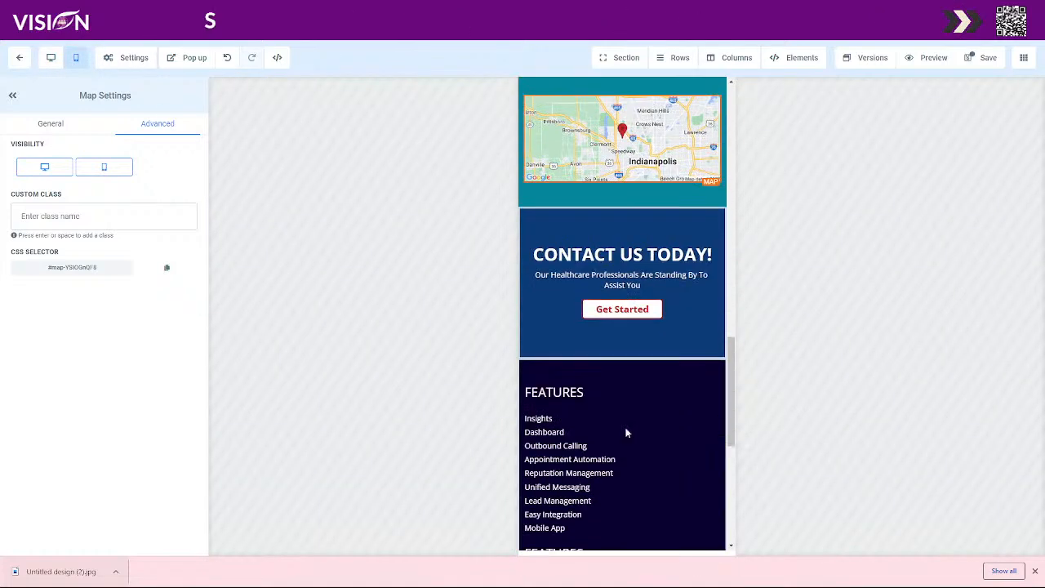
scroll(637, 416, "up", 3)
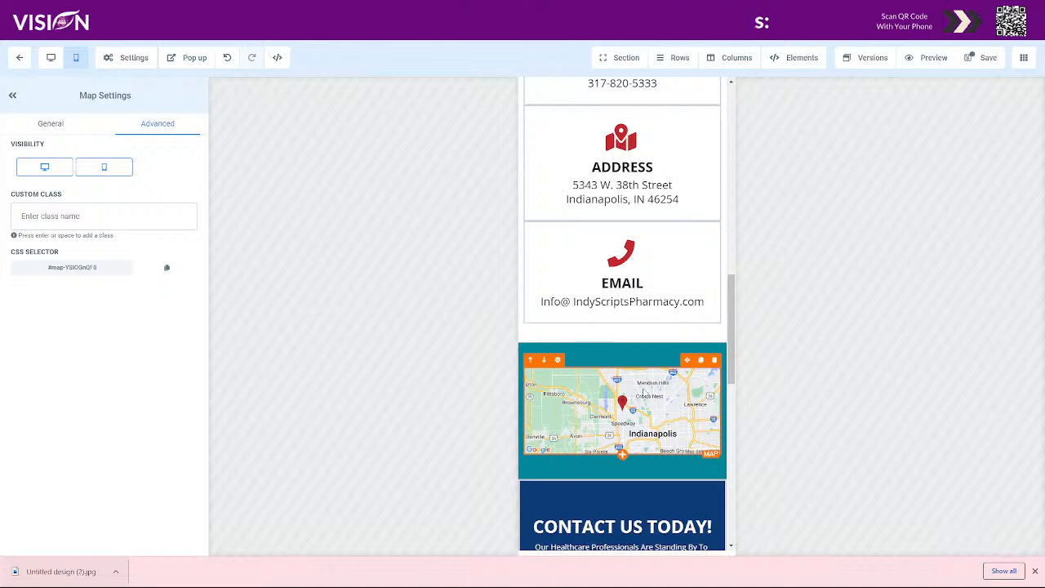
left_click(616, 347)
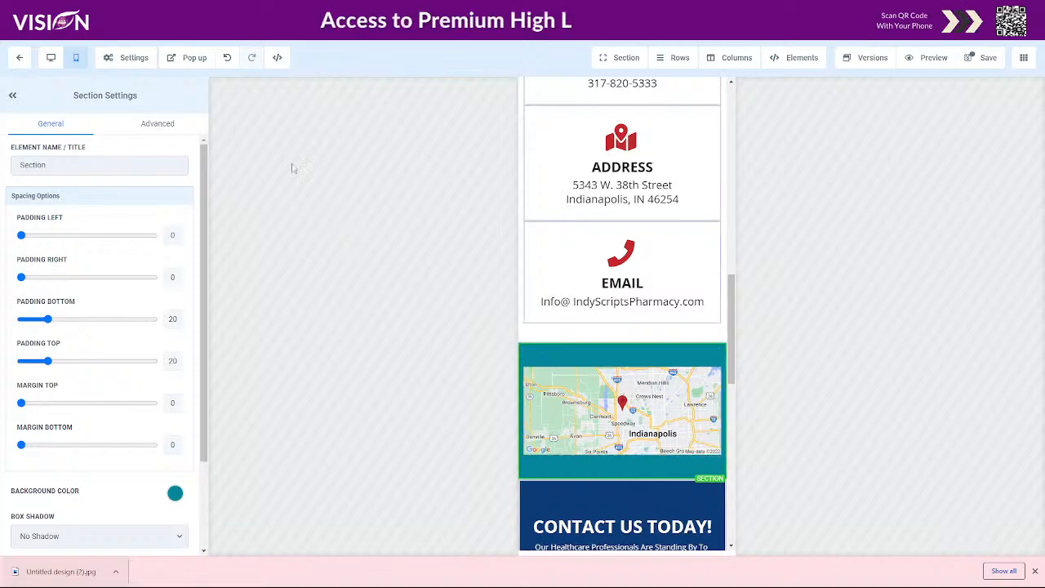
left_click(50, 58)
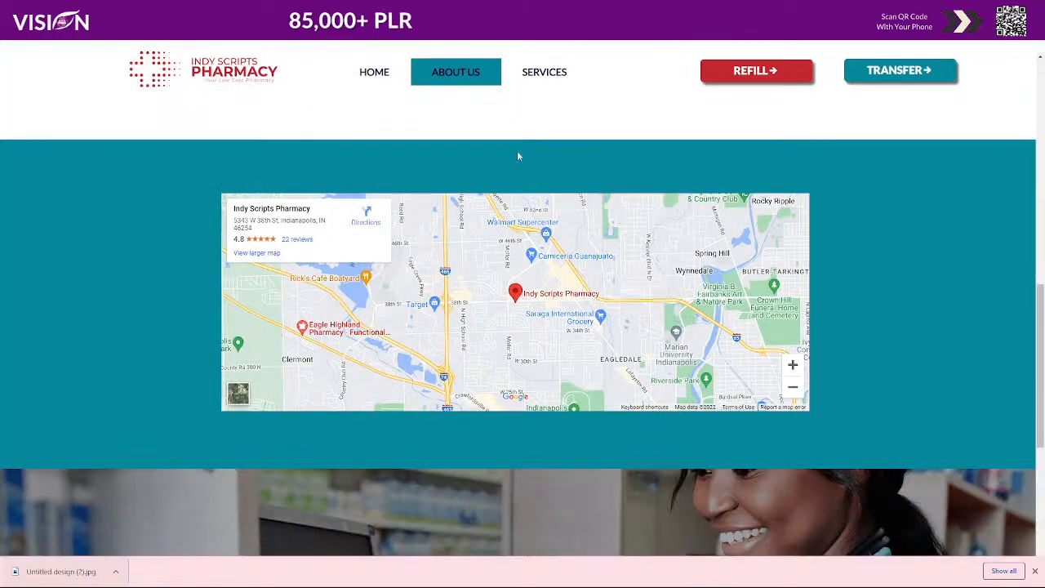
Save the CONTACT US TODAY! section as a global section named "Call to action".
scroll(310, 346, "down", 5)
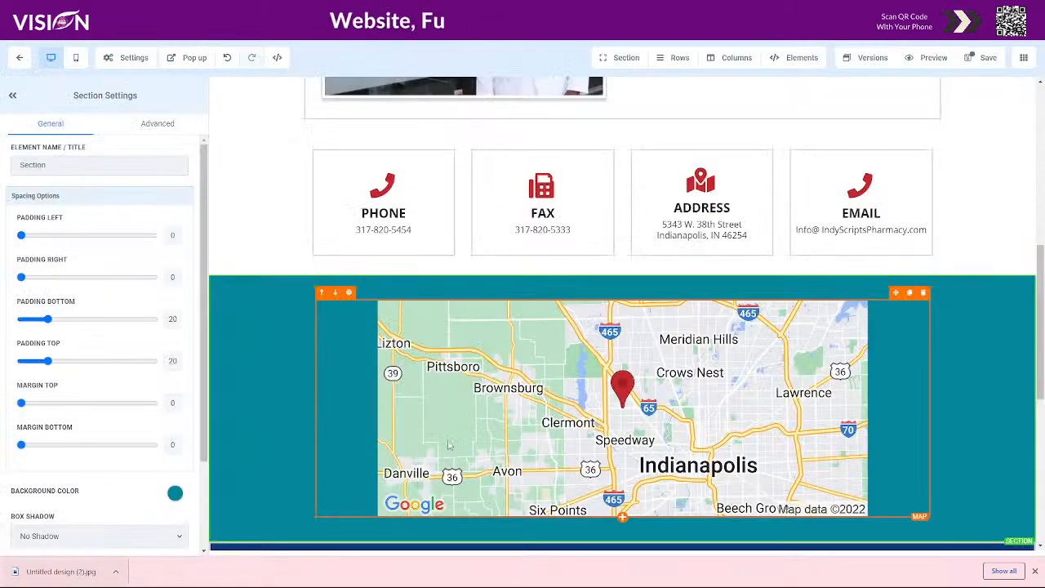
scroll(539, 214, "down", 5)
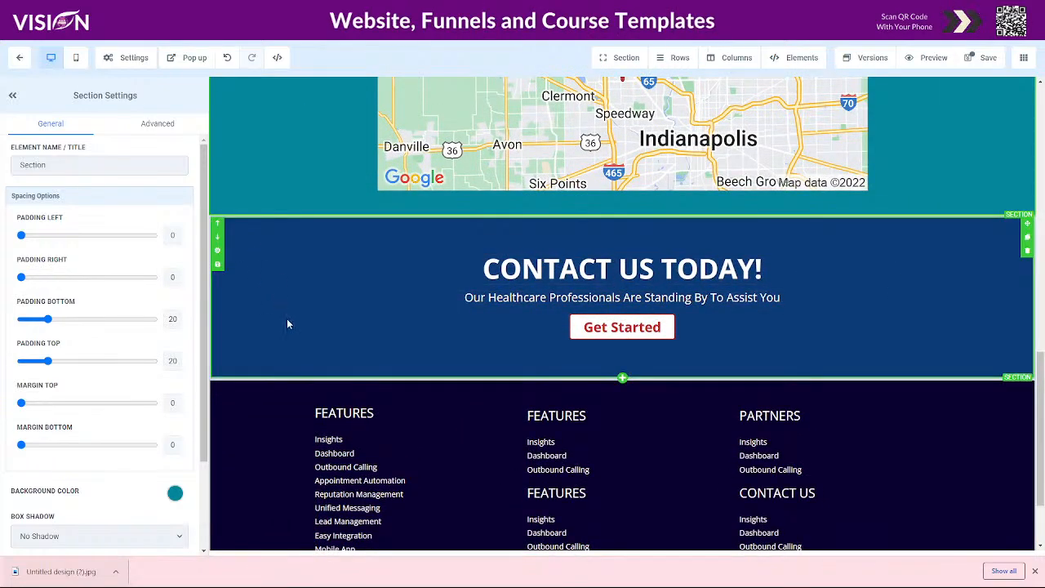
left_click(218, 265)
left_click(888, 131)
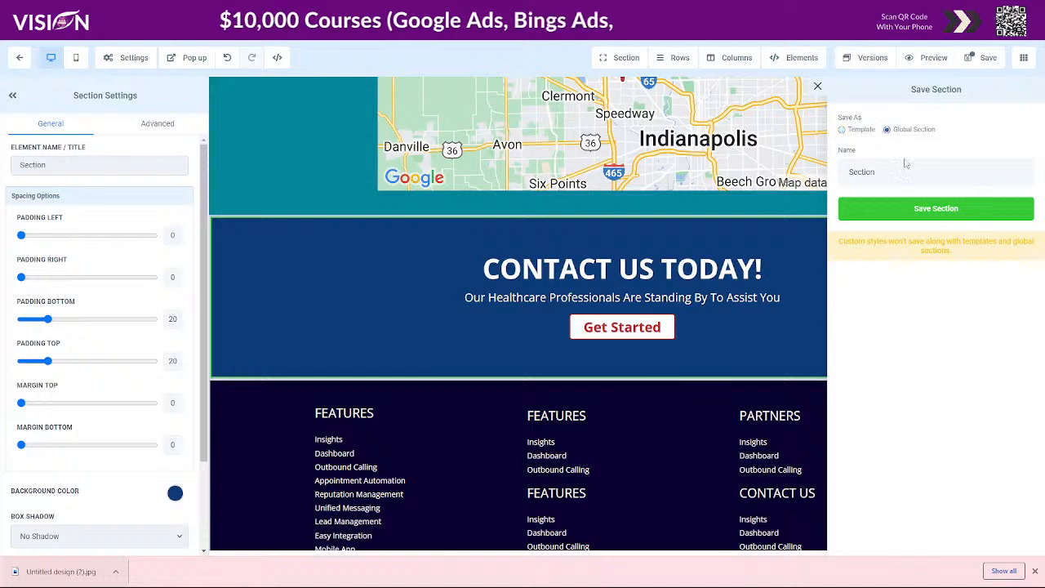
left_click(885, 172)
left_click_drag(885, 171, 827, 174)
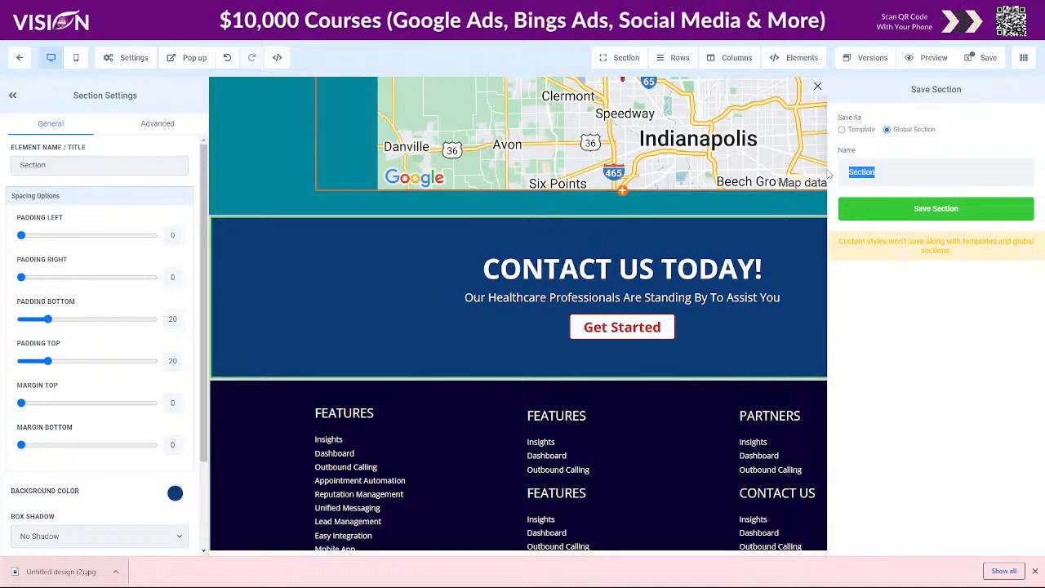
type("Ca")
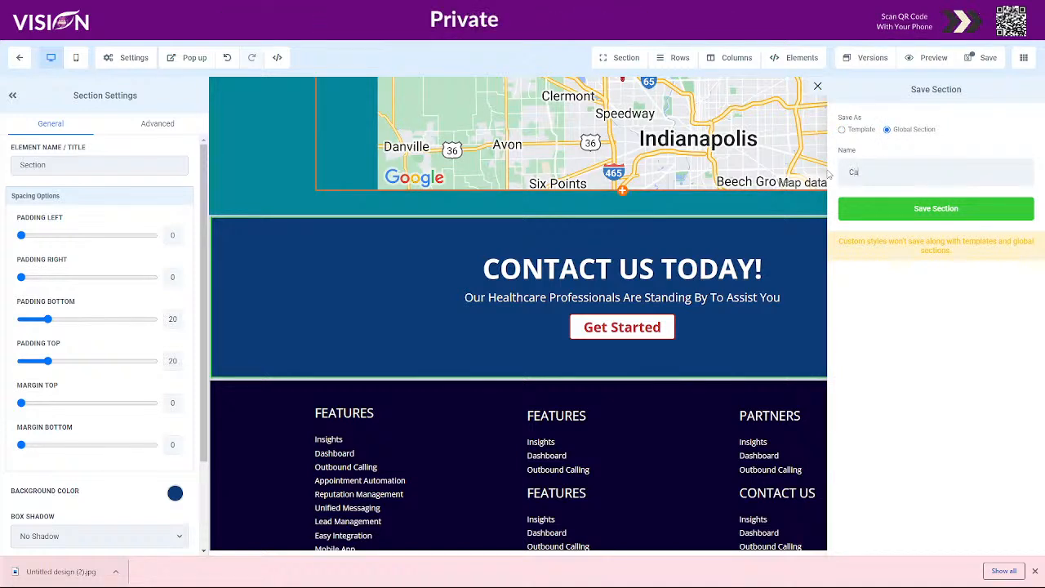
type("ll to action")
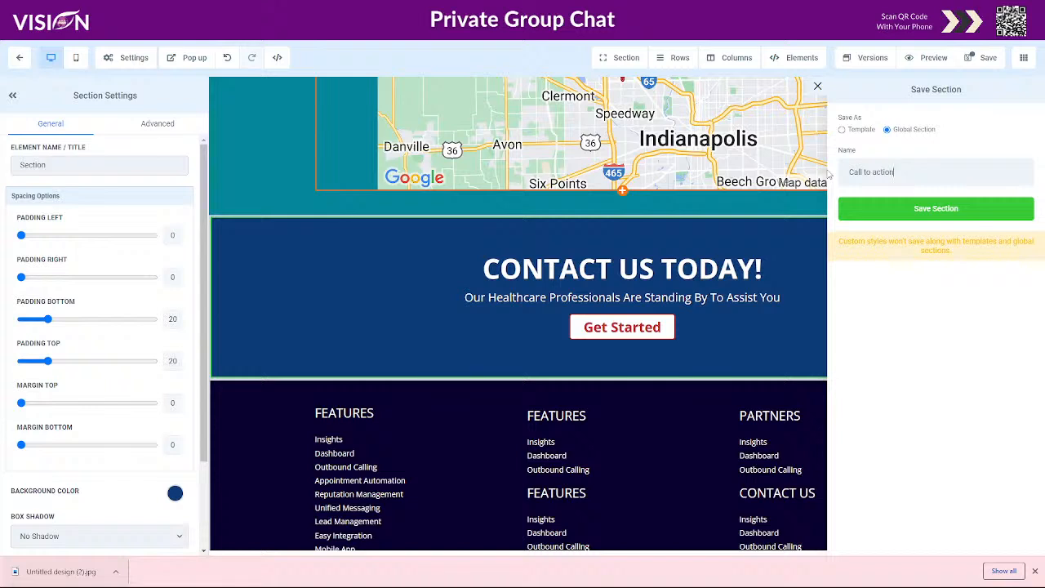
left_click(936, 209)
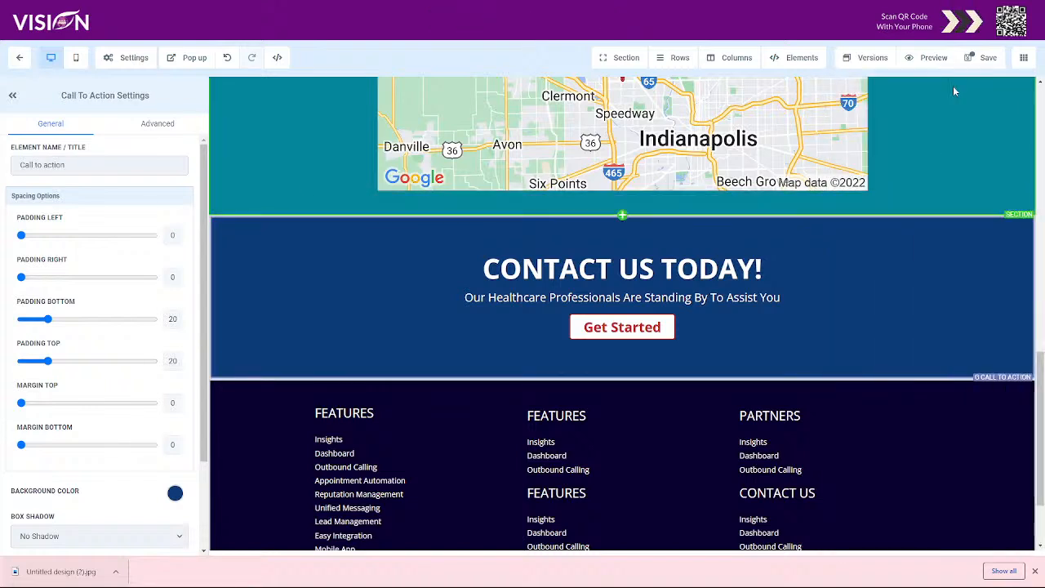
Save the About page and dismiss the browser's downloads bar.
left_click(977, 62)
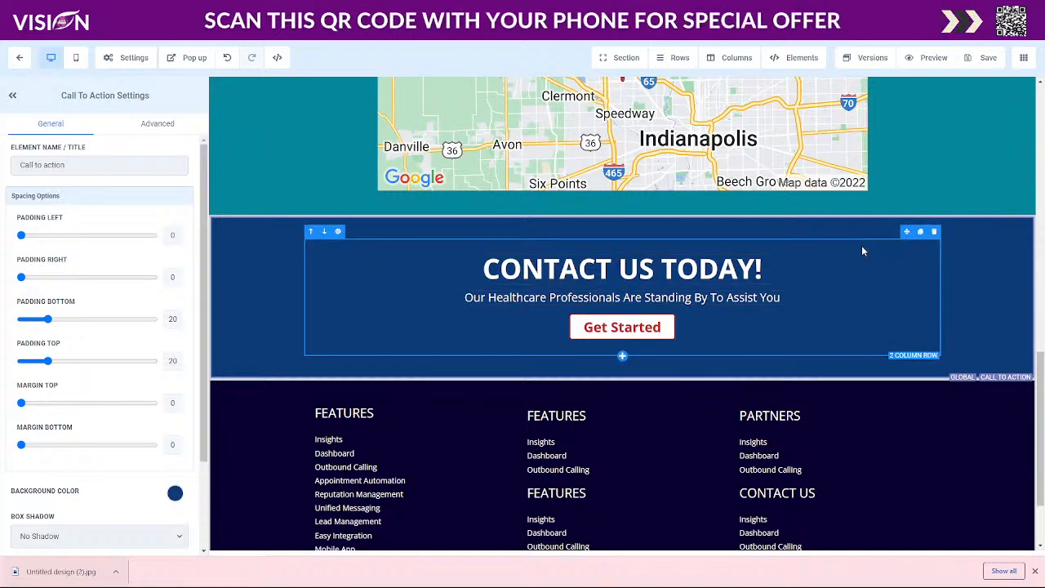
left_click(982, 57)
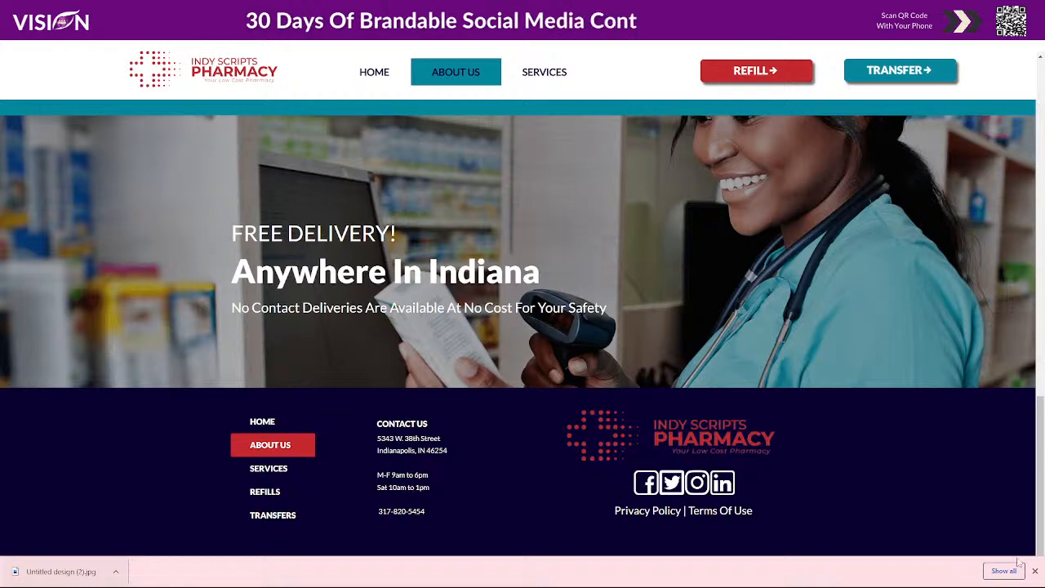
left_click(1035, 571)
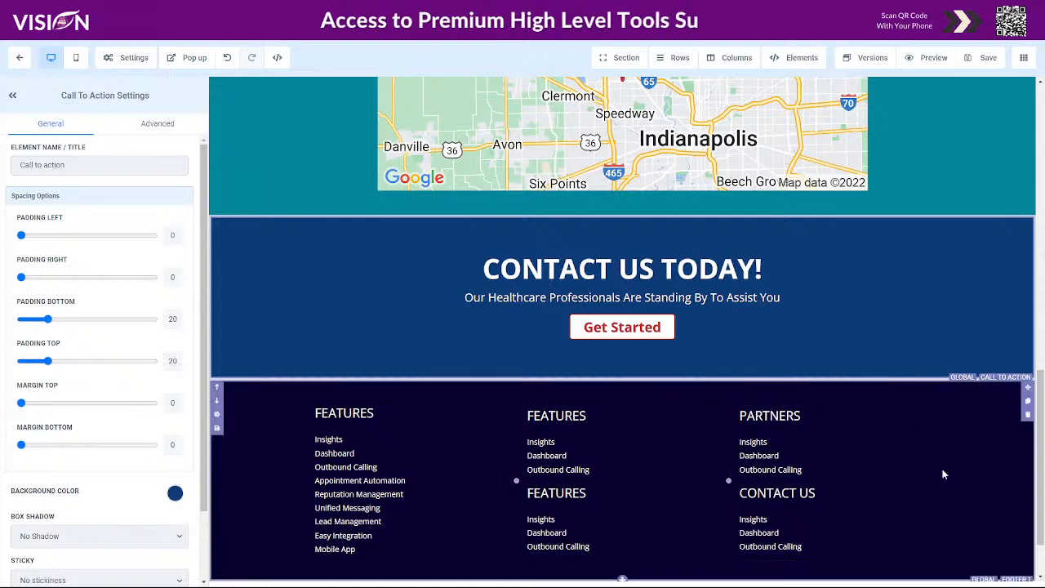
Replace the footer's LOGO placeholder image with indy scripts logo.png from the media library.
scroll(961, 474, "down", 1)
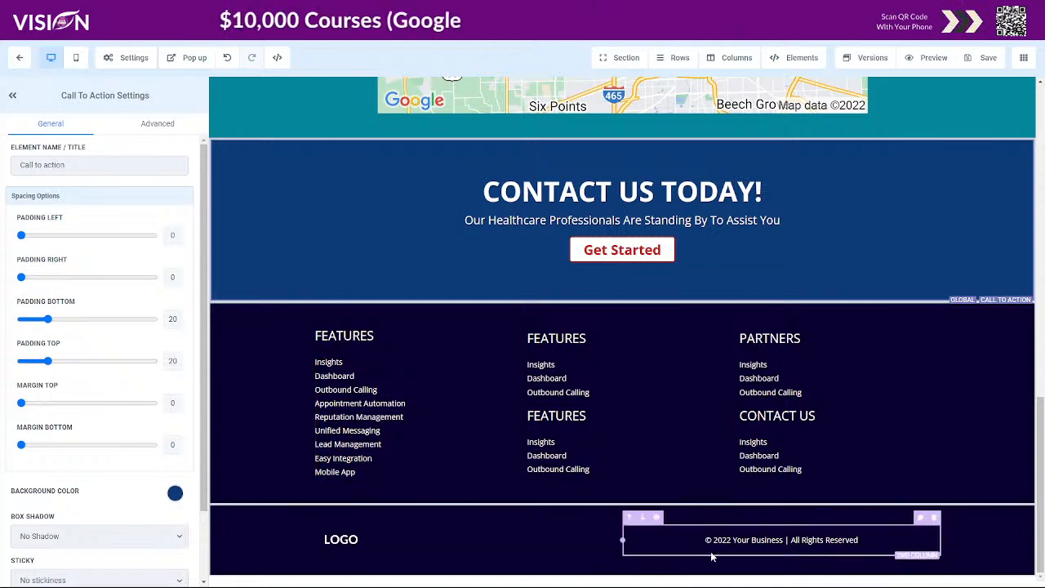
left_click(340, 540)
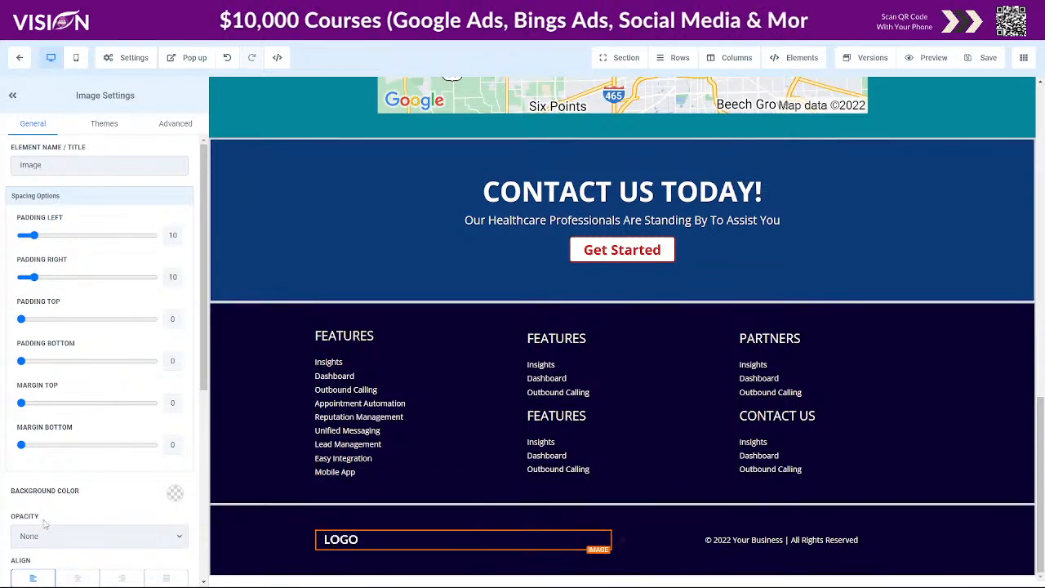
scroll(45, 525, "down", 5)
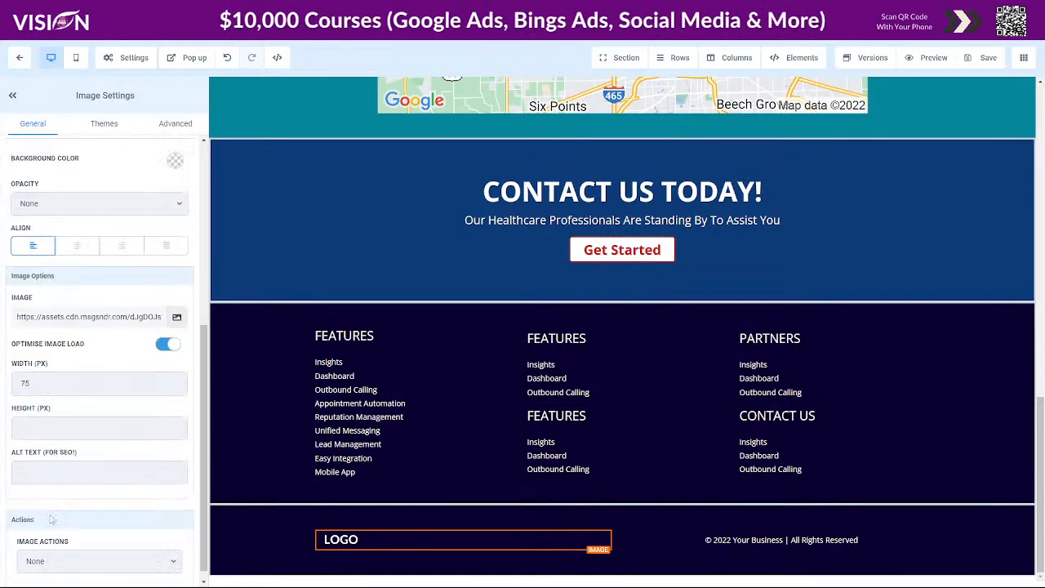
left_click(176, 305)
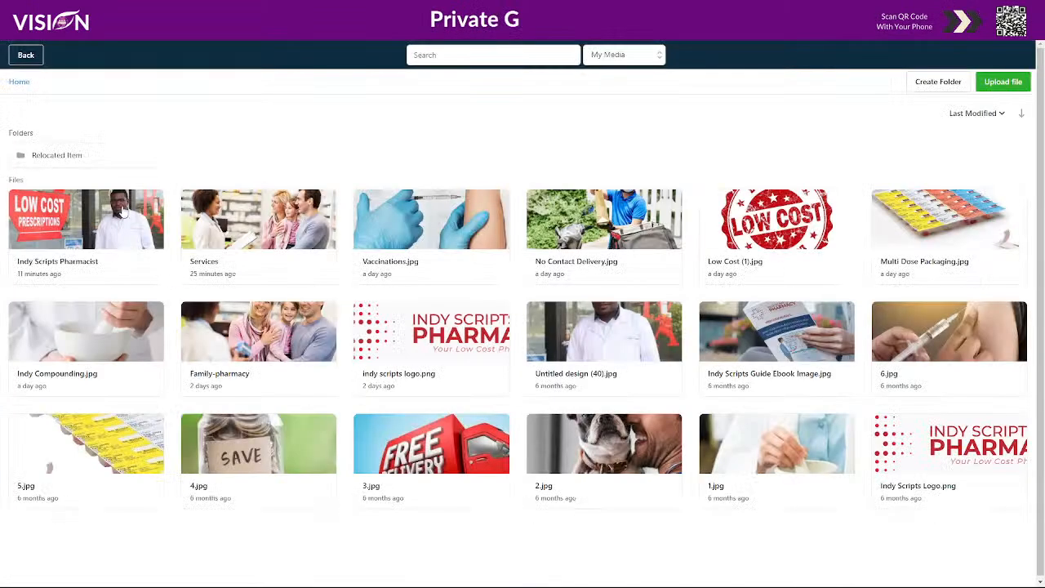
left_click(442, 342)
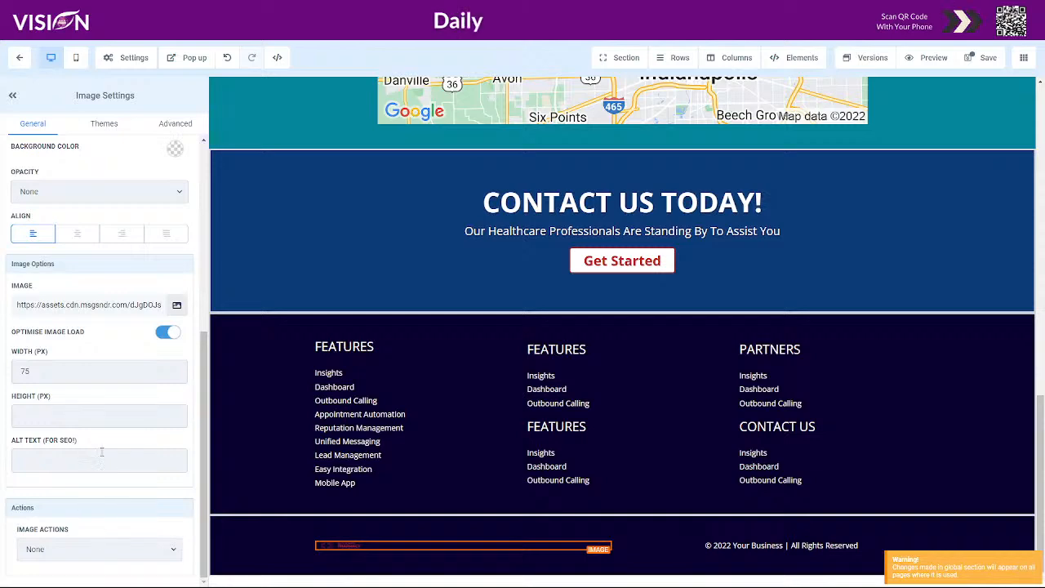
Set the footer logo's width to 183 px and its height to 59 px.
left_click(165, 370)
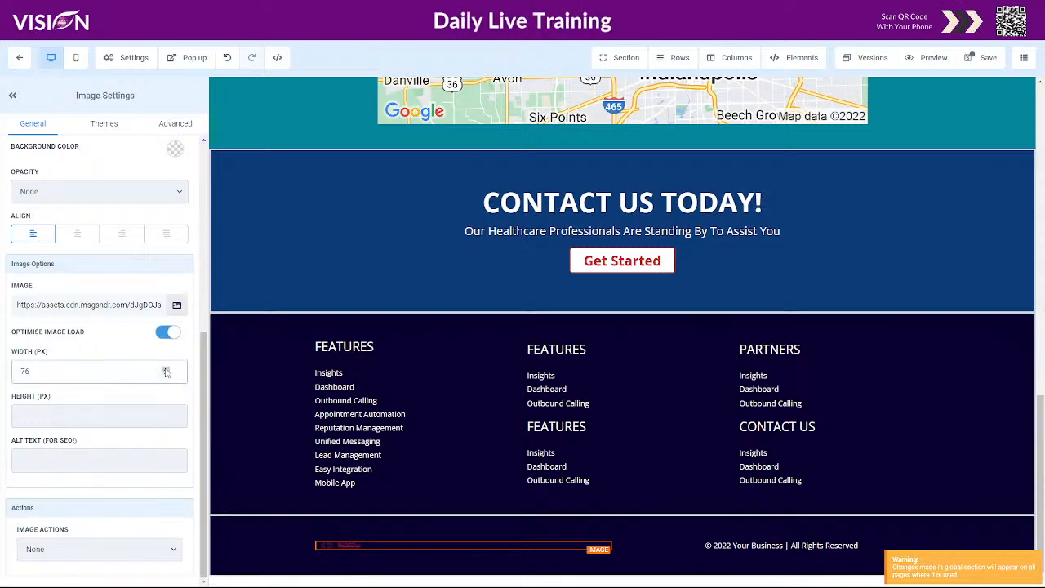
left_click_drag(166, 372, 166, 371)
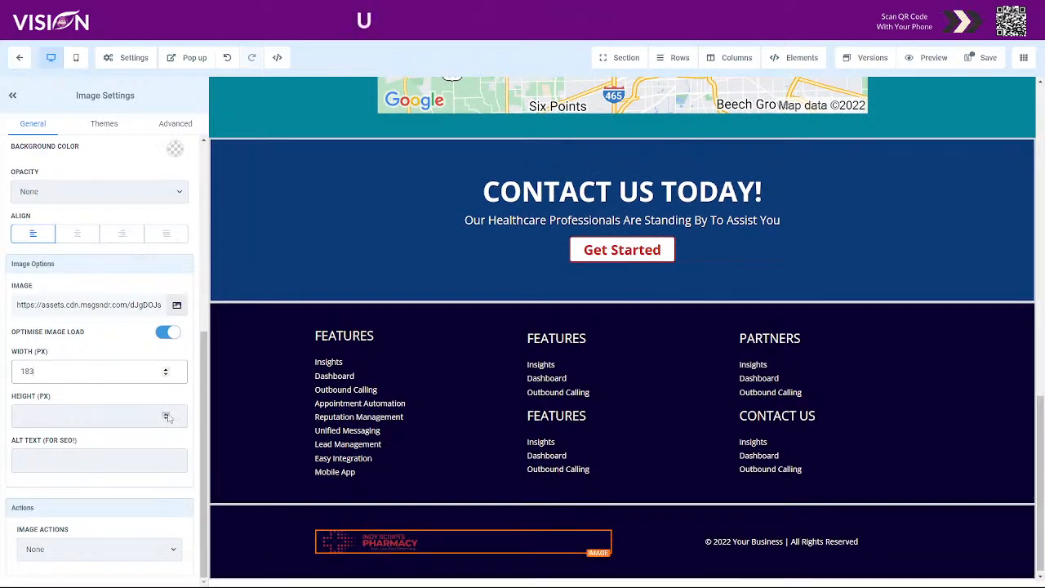
left_click(165, 415)
left_click_drag(166, 416, 166, 417)
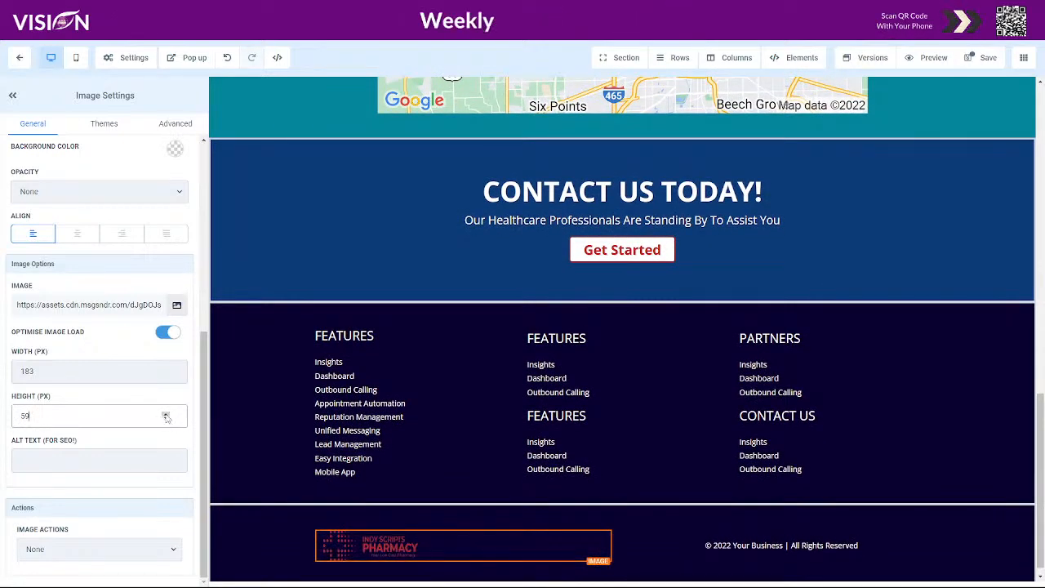
left_click(289, 454)
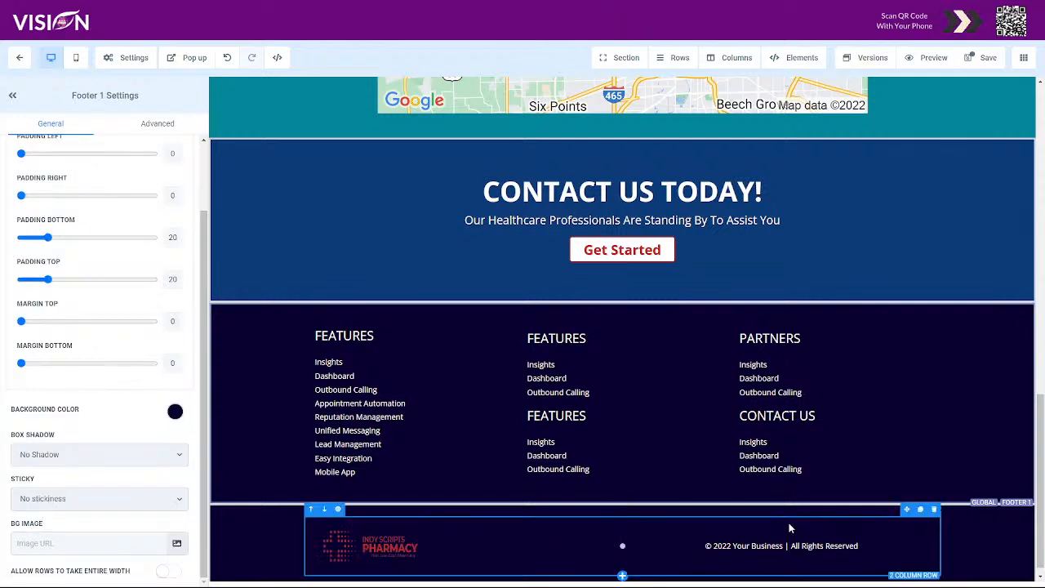
Change the footer's copyright line to "© 2022 Indy Scripts Pharmacy | All Rights Reserved" and save the page including its global section changes.
left_click(782, 557)
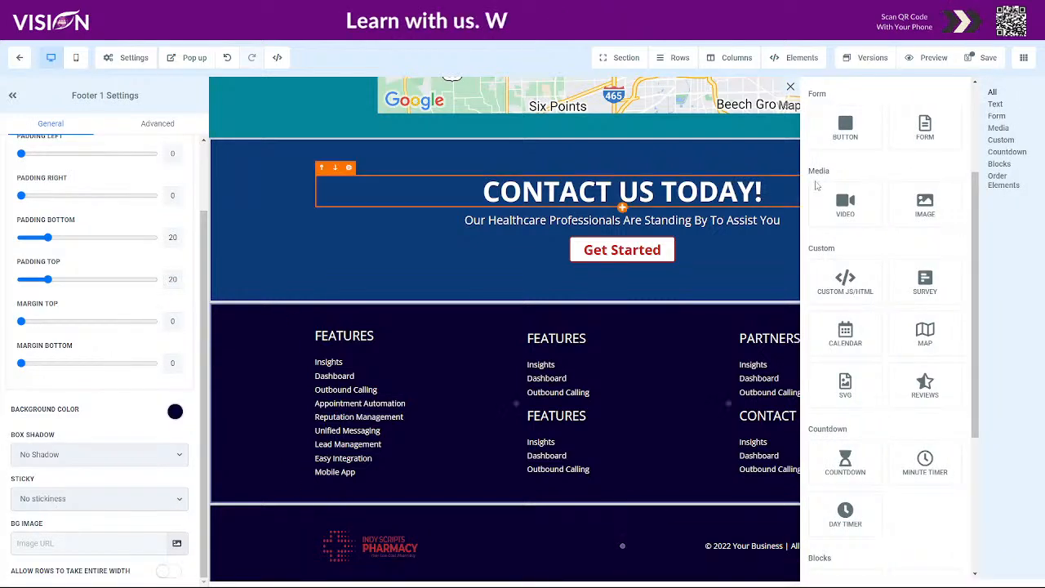
left_click(790, 86)
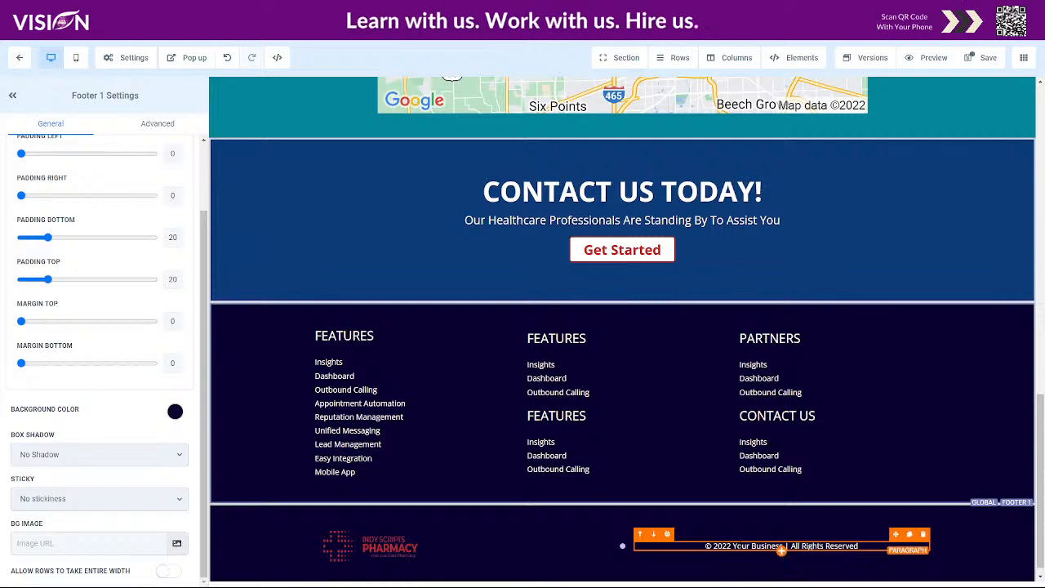
left_click(779, 546)
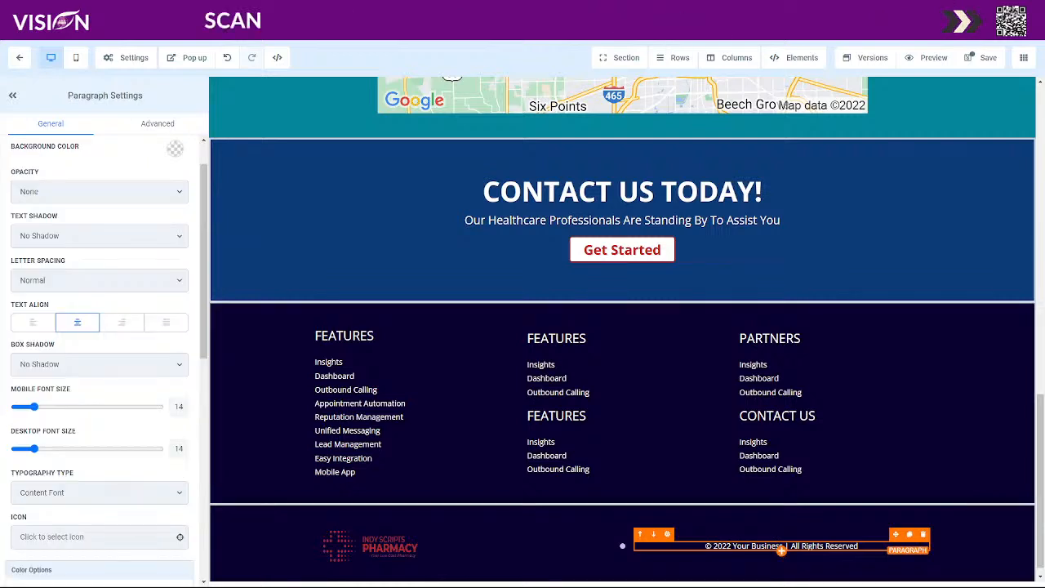
type("Indy ")
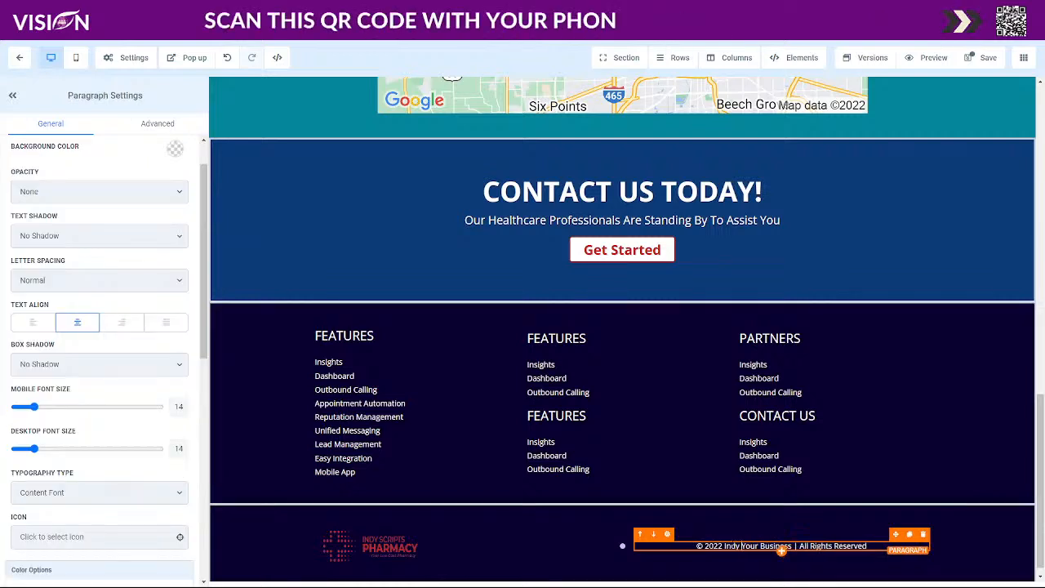
type("Scripts P")
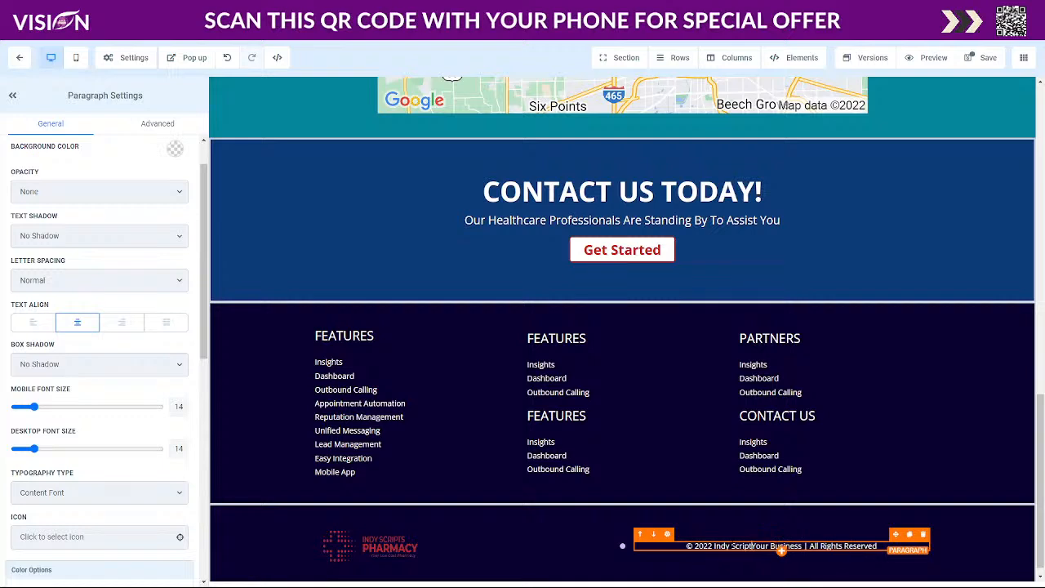
type("harmacy")
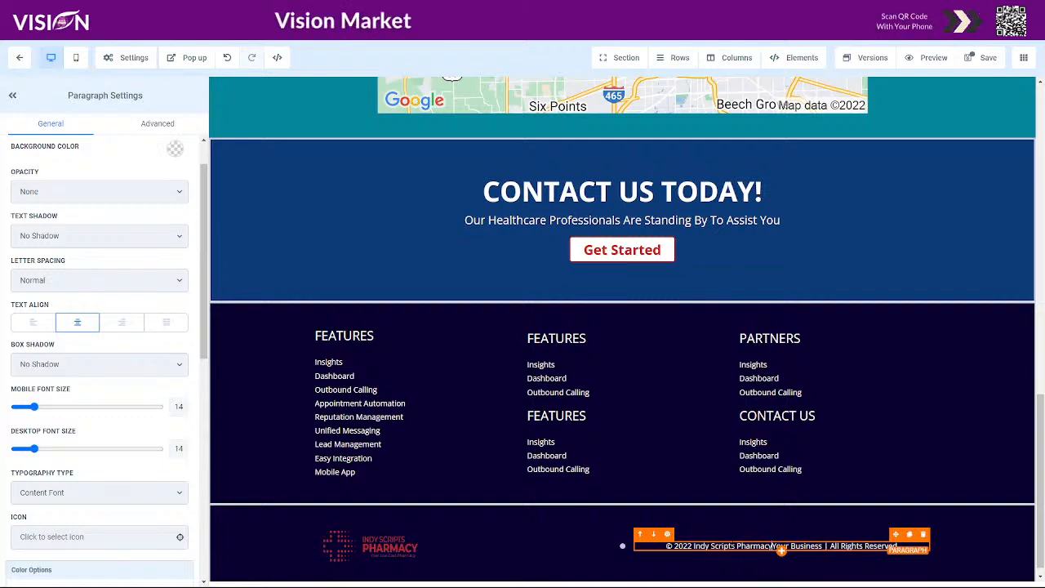
key("Delete")
key("Delete")
key("Delete")
key("Delete")
key("Delete")
key("Delete")
key("Delete")
key("Delete")
key("Delete")
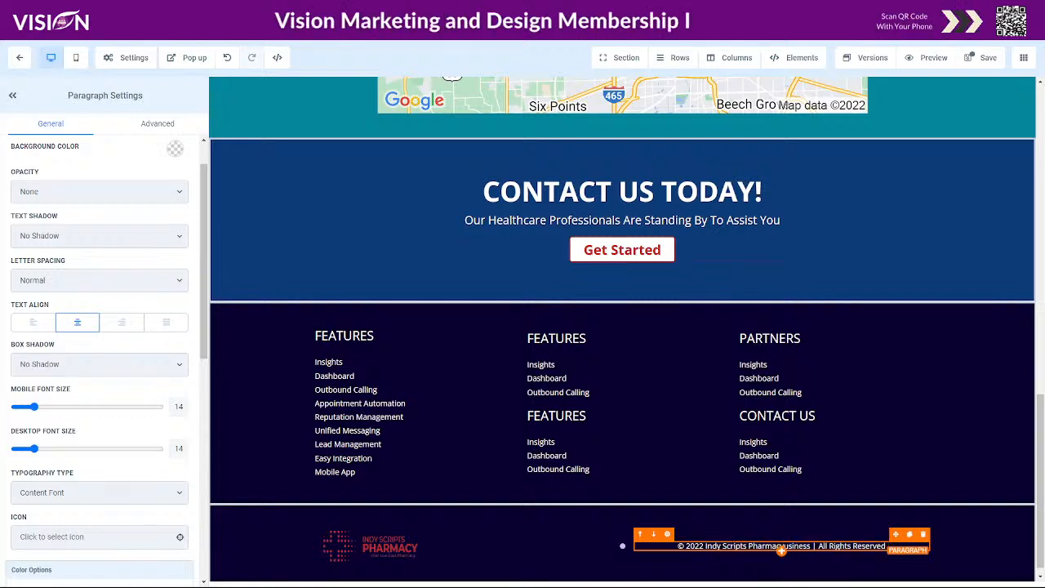
key("Delete")
key("Delete")
key("Delete")
key("Delete")
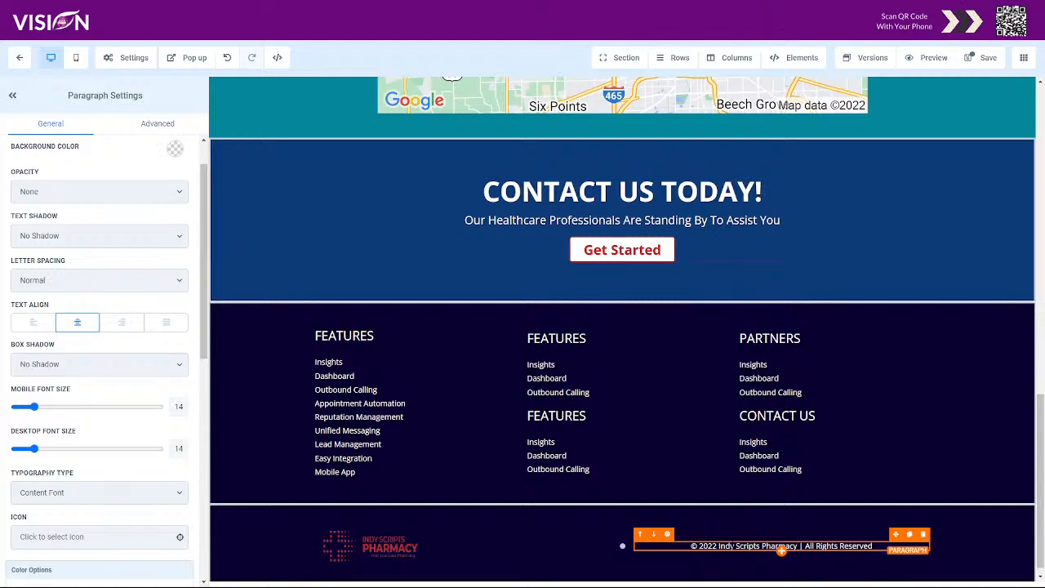
left_click(984, 57)
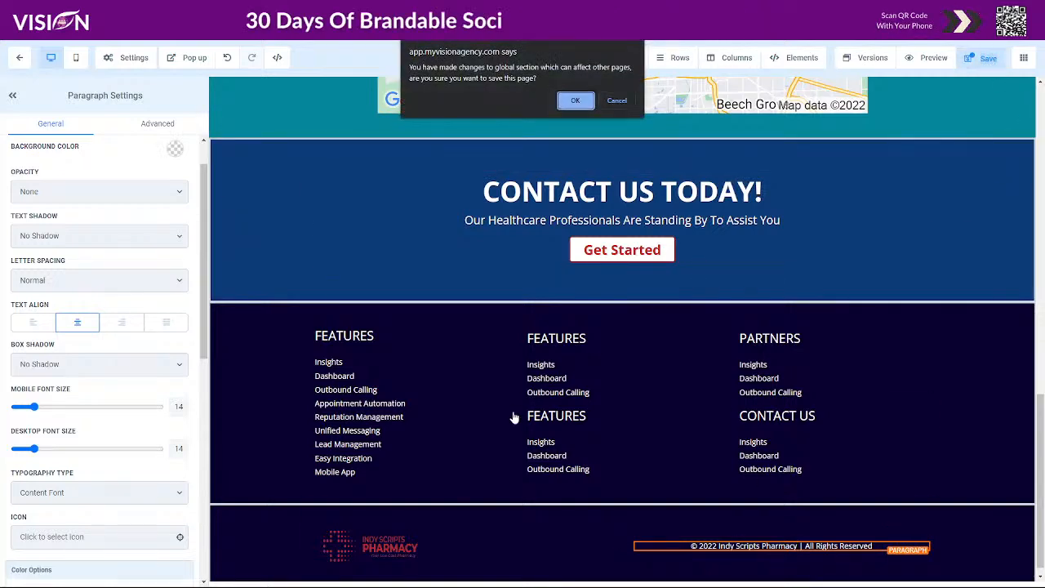
left_click(575, 99)
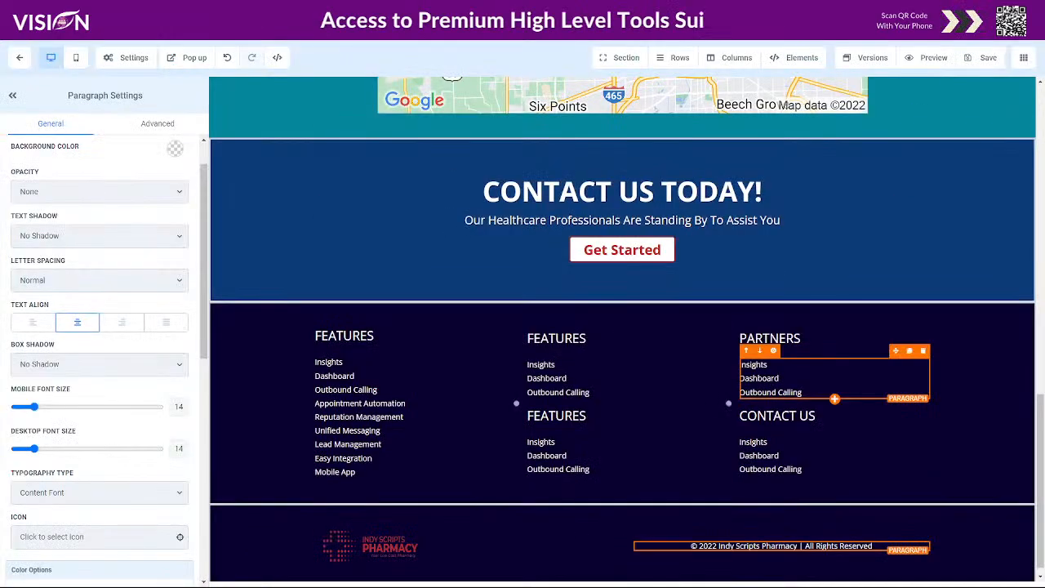
Duplicate the contact and social media bar above the header and move the copy below the logo and navigation section.
scroll(945, 351, "up", 10)
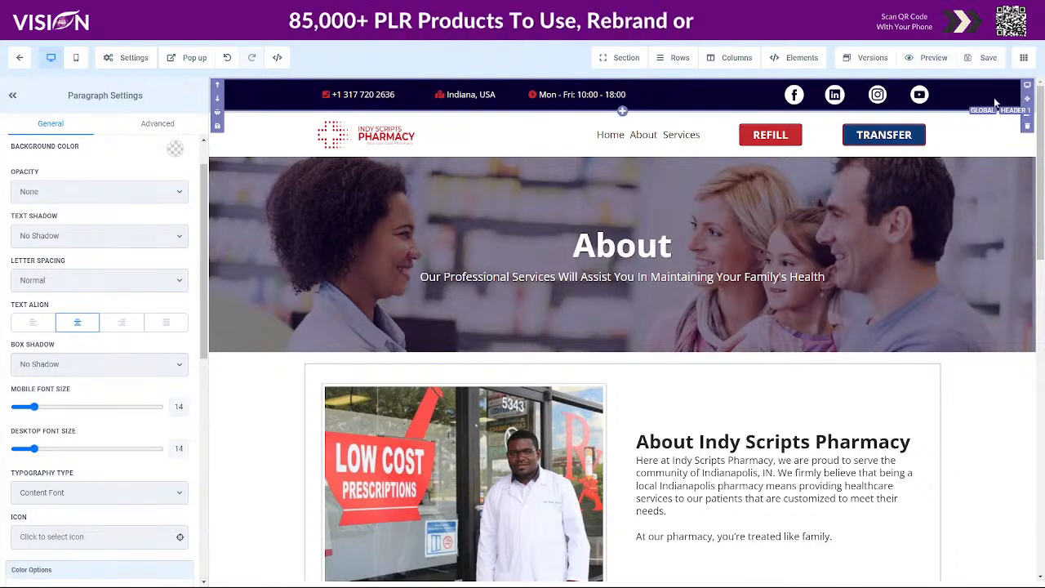
left_click(1028, 123)
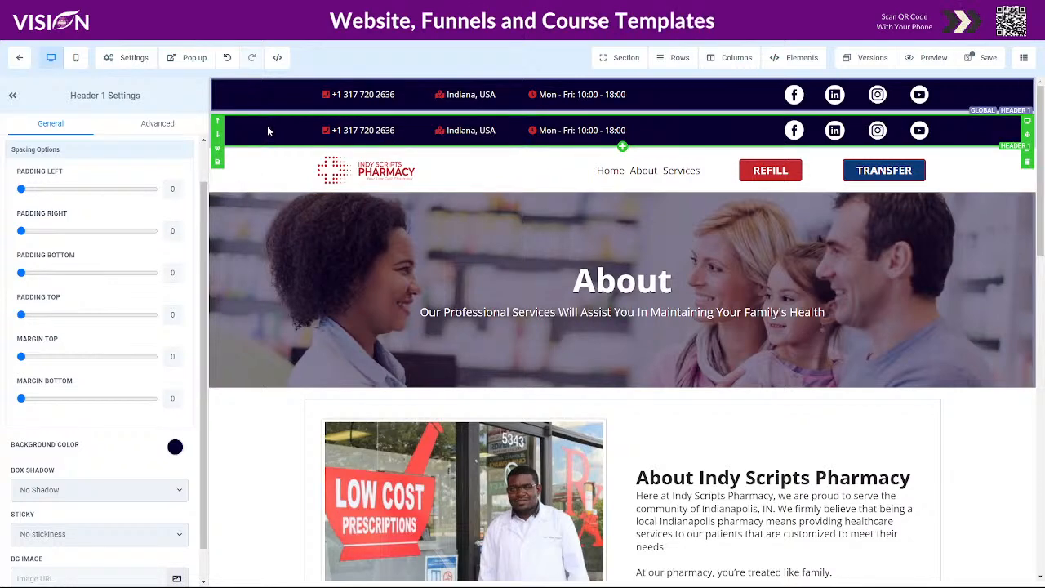
left_click(217, 134)
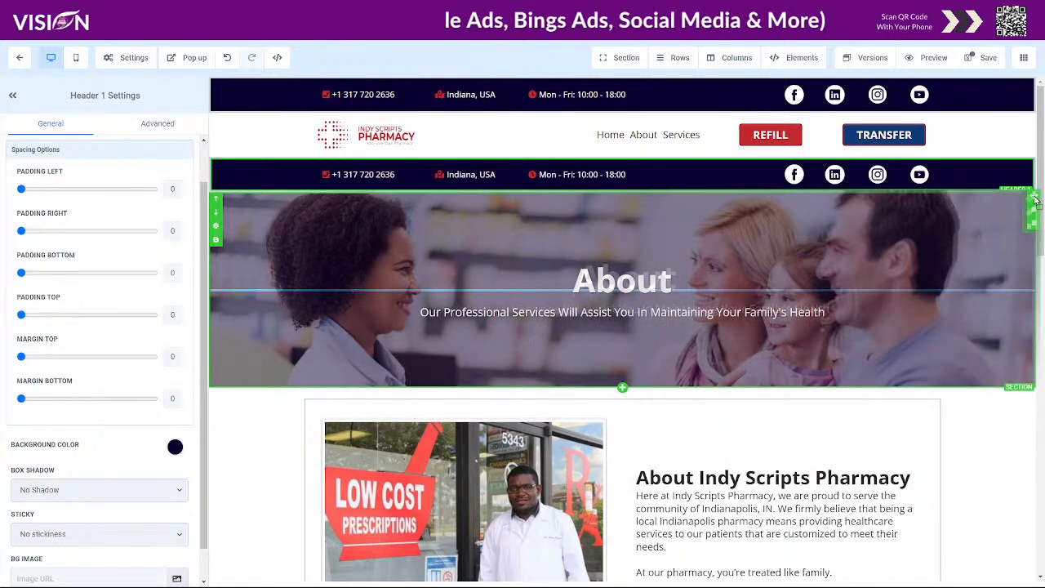
Move the duplicated contact bar down between the footer's link columns and its logo row, and delete the duplicate.
left_click_drag(1029, 179, 1029, 525)
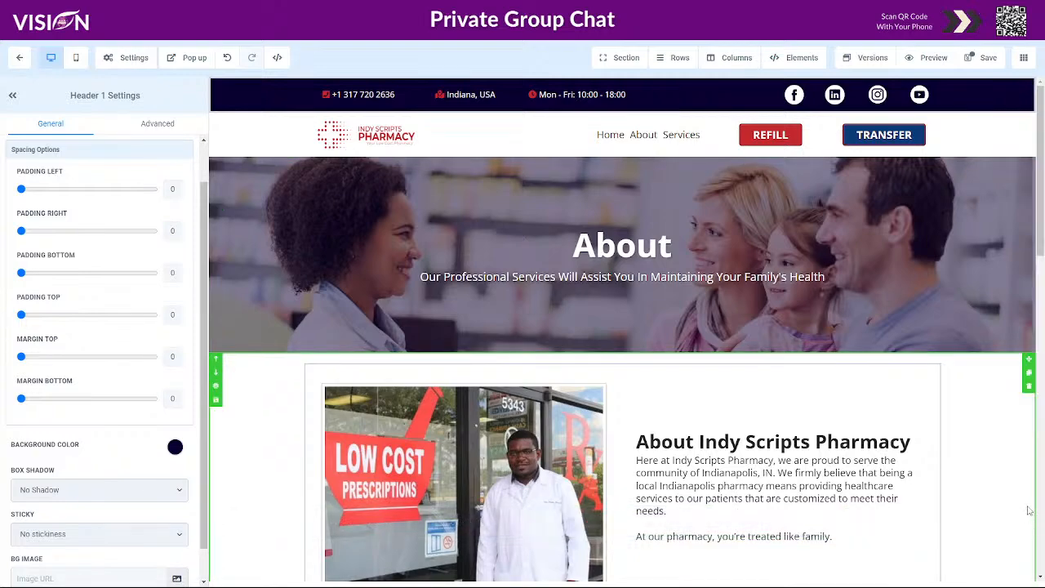
scroll(1030, 514, "down", 9)
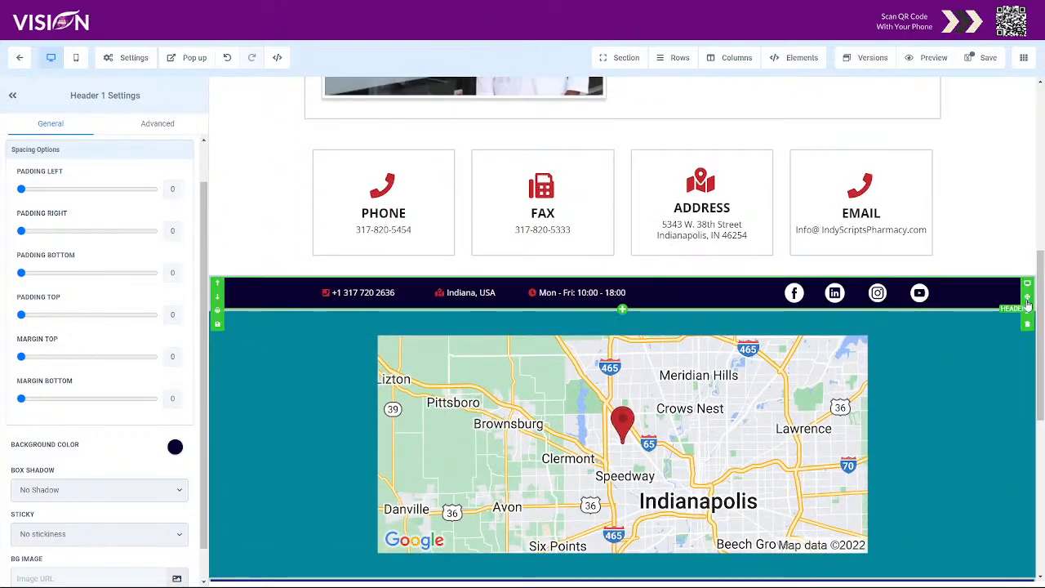
left_click_drag(1028, 298, 1033, 482)
scroll(985, 450, "down", 5)
scroll(984, 450, "down", 2)
left_click_drag(1031, 185, 945, 455)
scroll(898, 458, "down", 1)
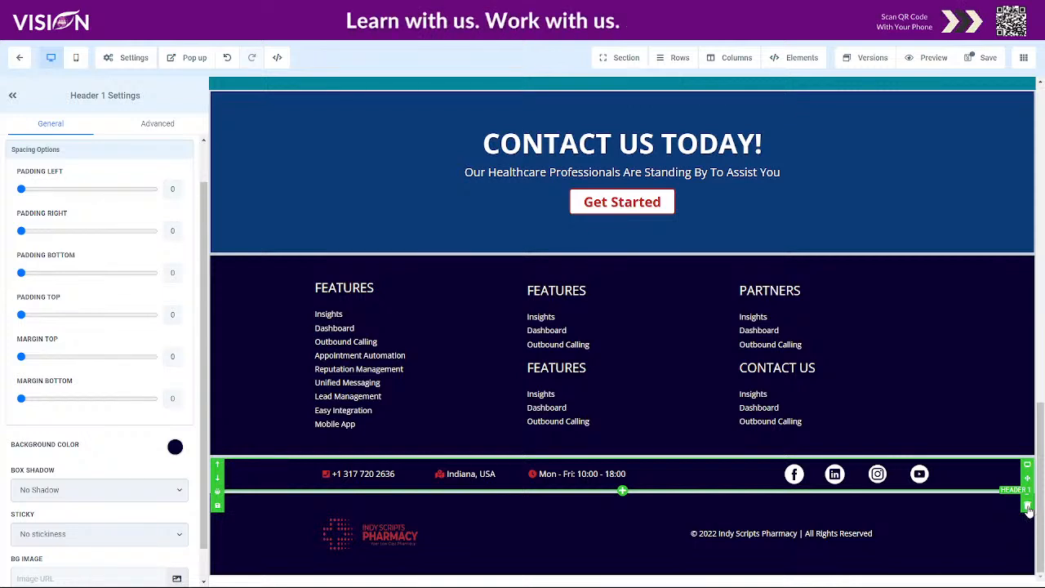
left_click(1027, 507)
Delete the footer section containing the FEATURES, PARTNERS and CONTACT US link columns.
left_click(1028, 326)
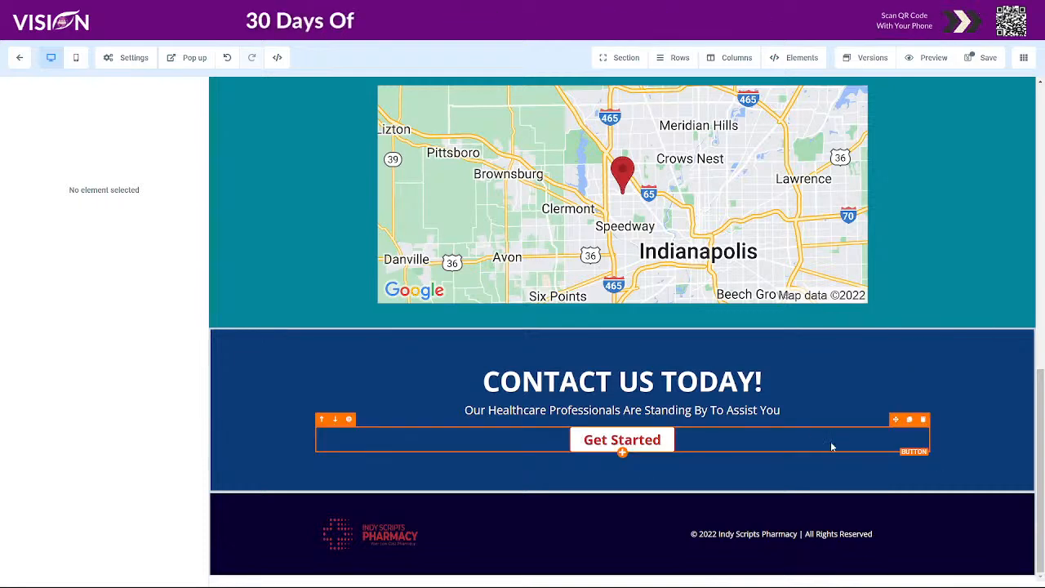
Review the About page's layout from the header through the map and call to action to the footer.
scroll(806, 445, "up", 10)
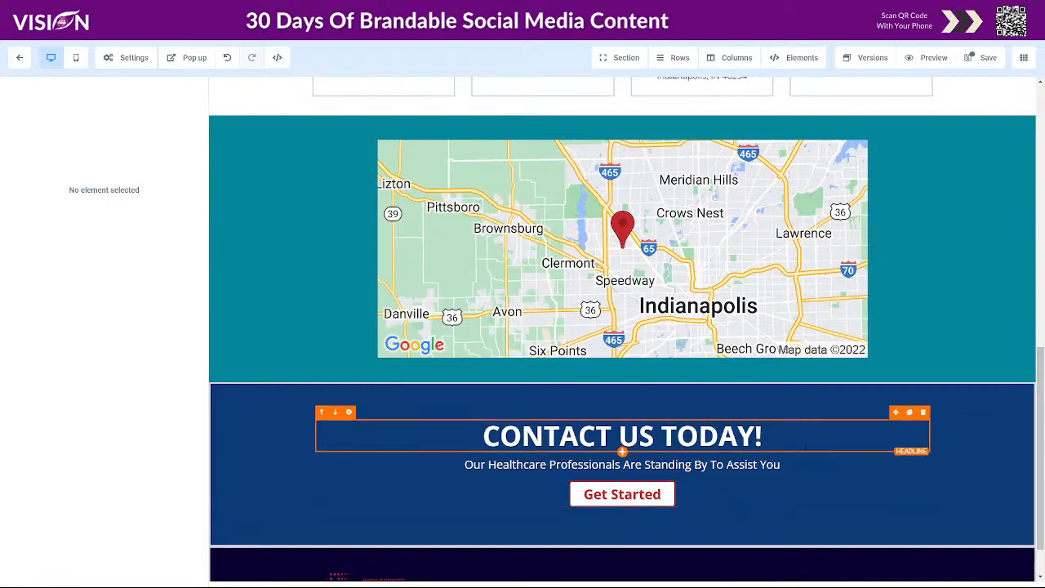
scroll(805, 445, "up", 2)
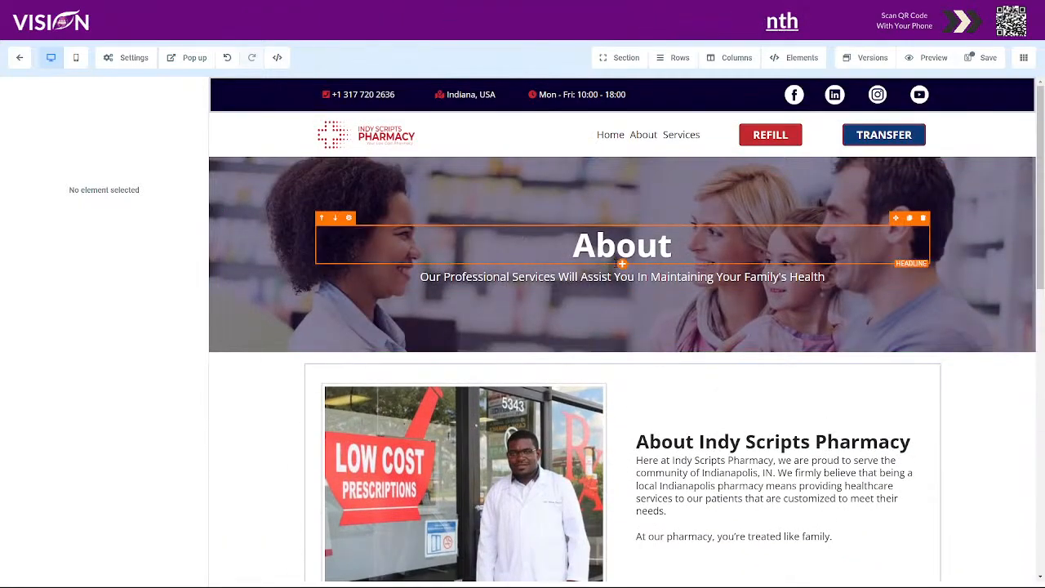
scroll(739, 287, "down", 2)
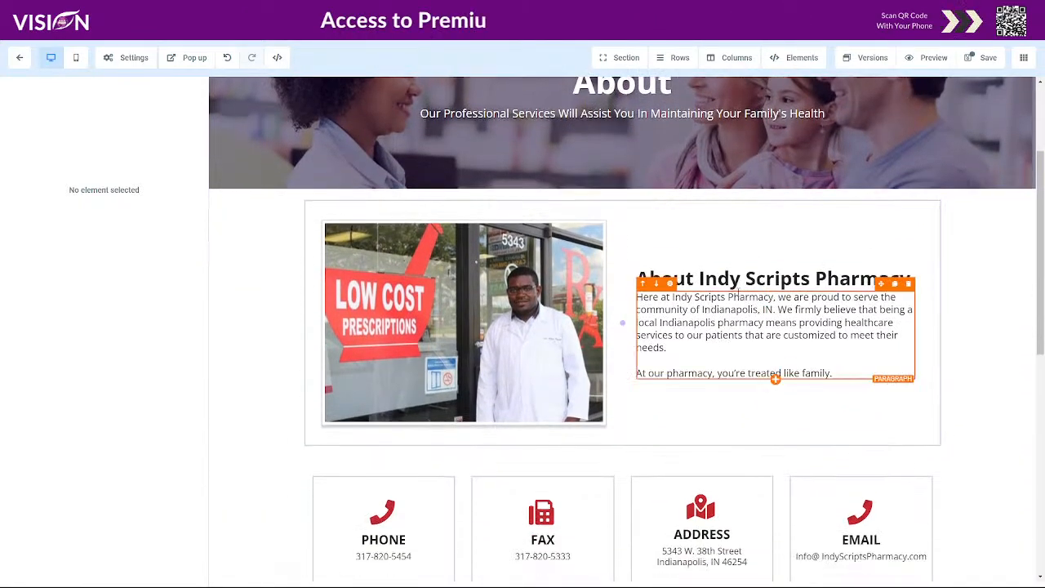
scroll(724, 345, "up", 2)
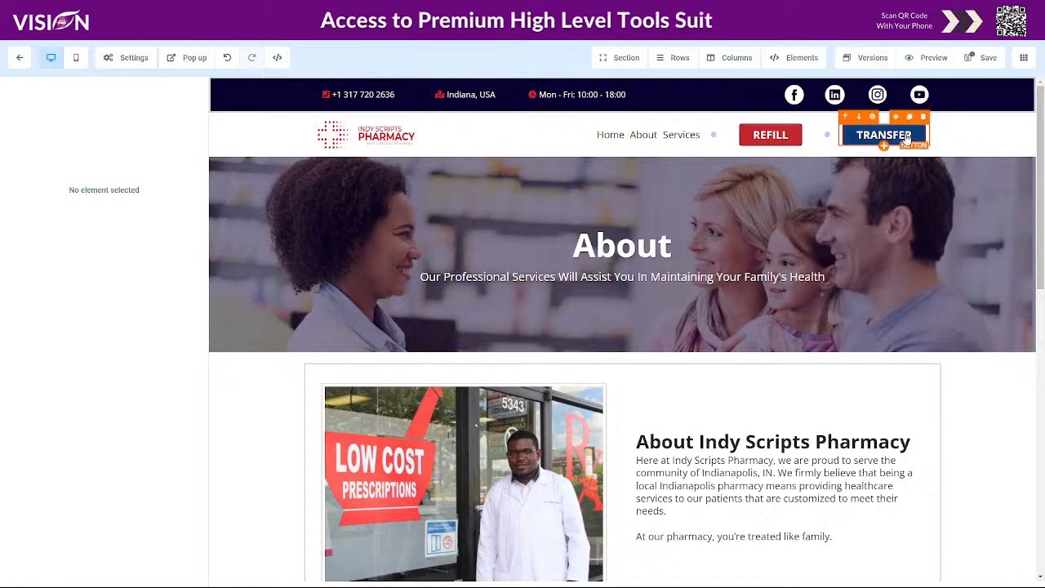
scroll(686, 245, "down", 5)
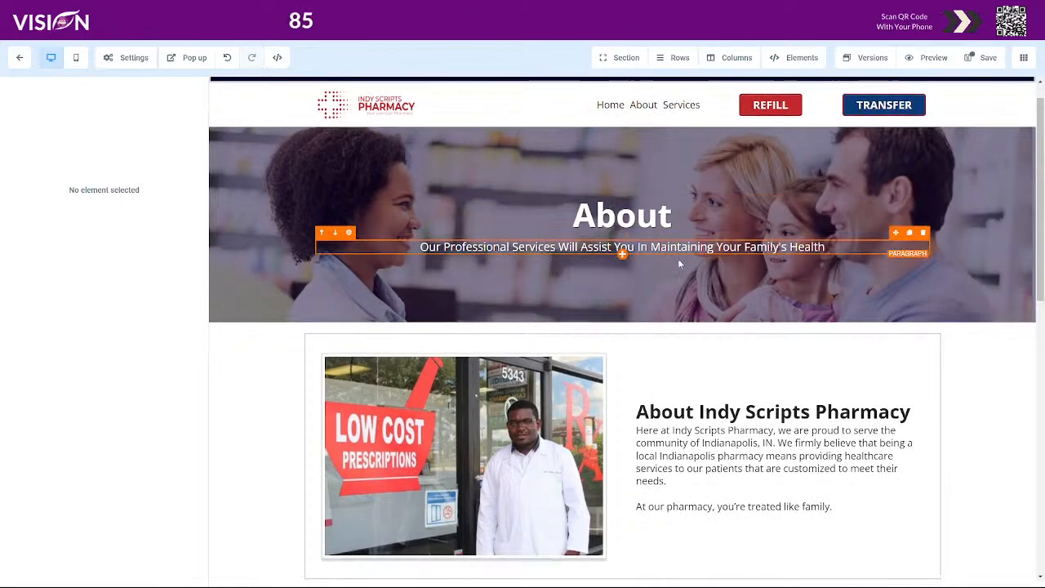
scroll(669, 278, "down", 3)
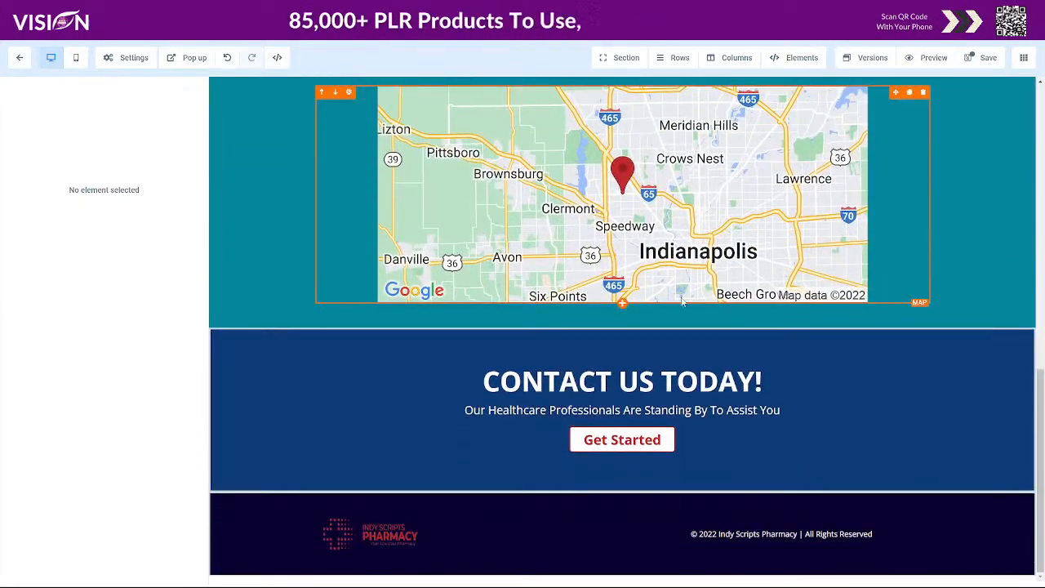
scroll(583, 200, "up", 2)
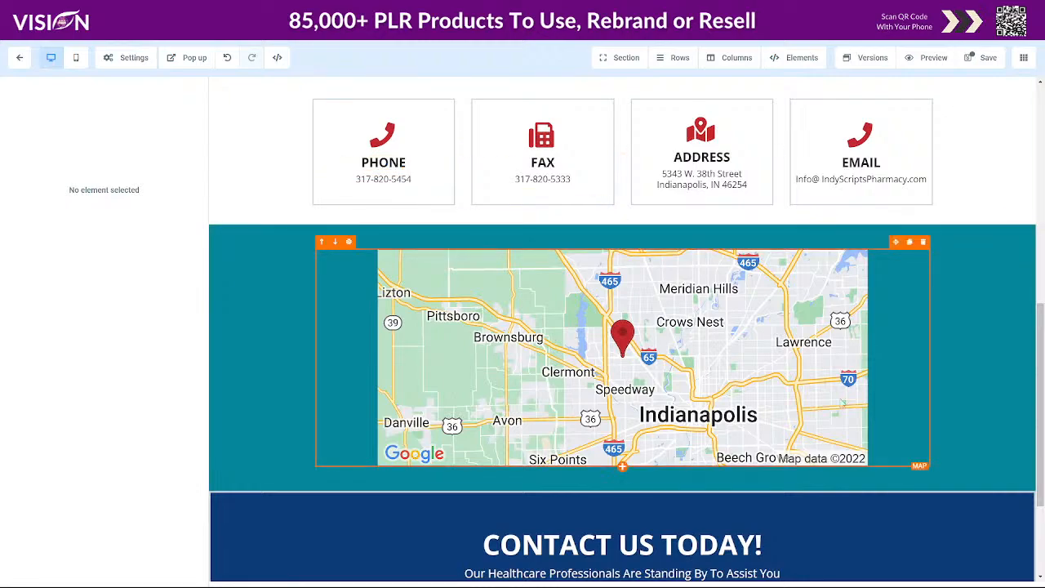
scroll(581, 465, "down", 2)
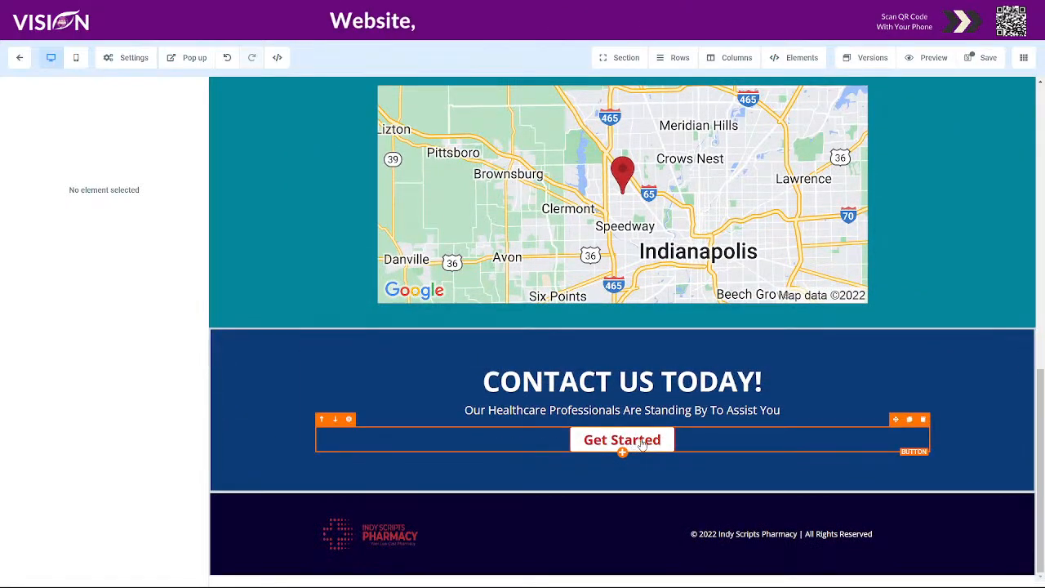
scroll(657, 437, "up", 8)
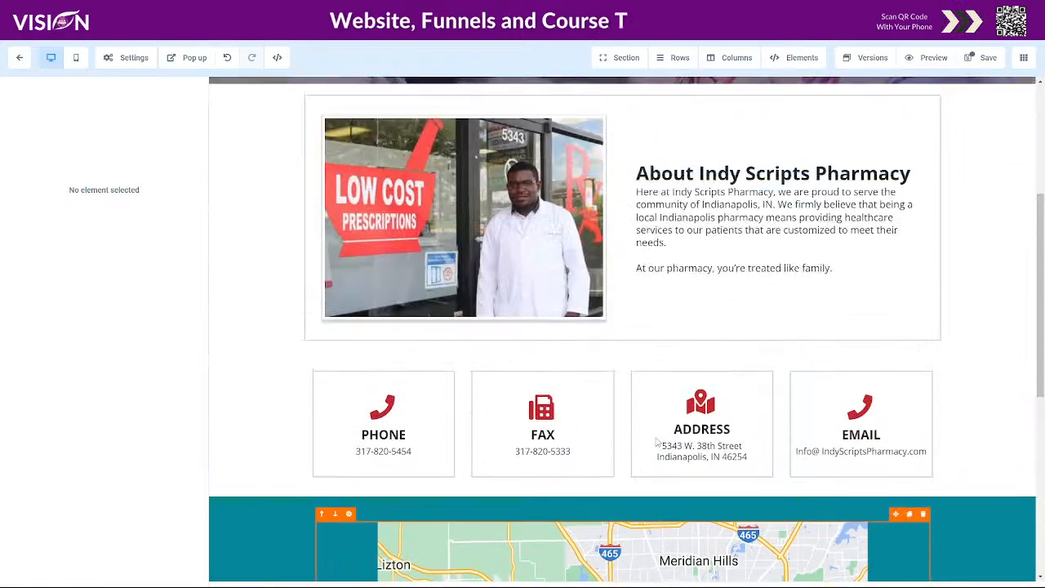
Check the About page's contact cards, map, call to action and footer, and save the page.
scroll(652, 424, "down", 1)
scroll(653, 424, "down", 4)
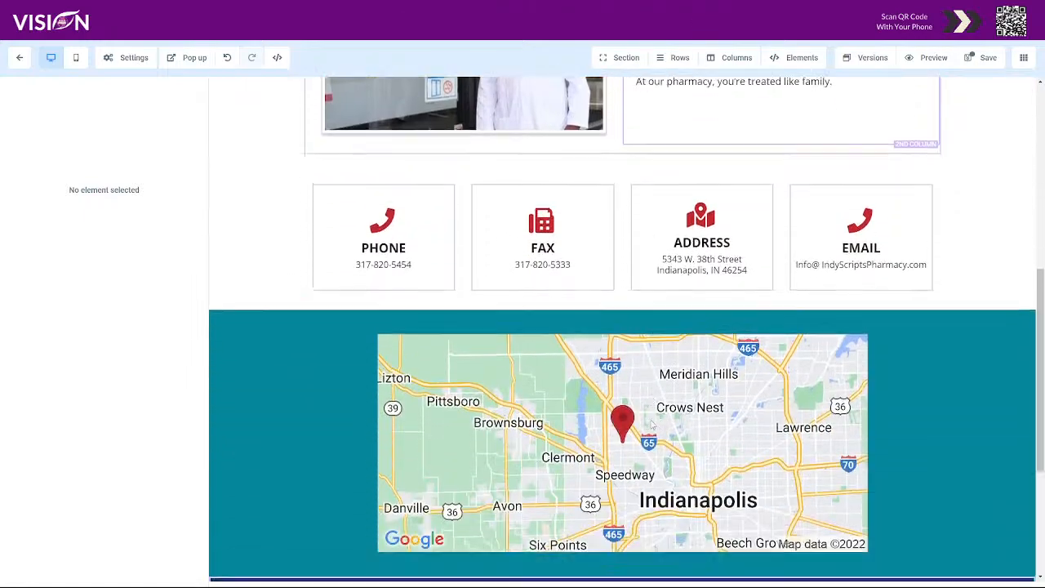
scroll(536, 274, "up", 2)
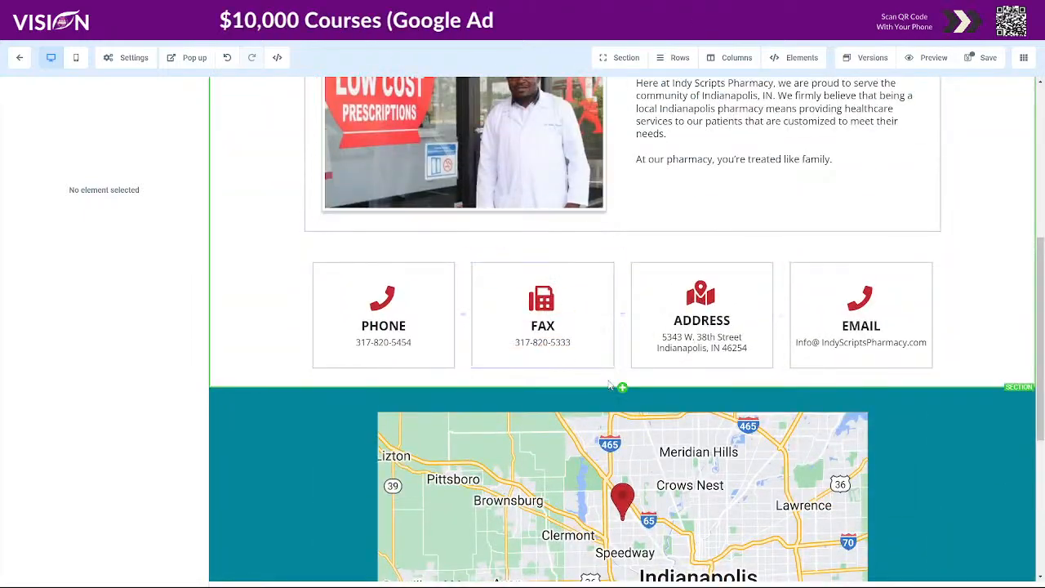
scroll(910, 451, "down", 4)
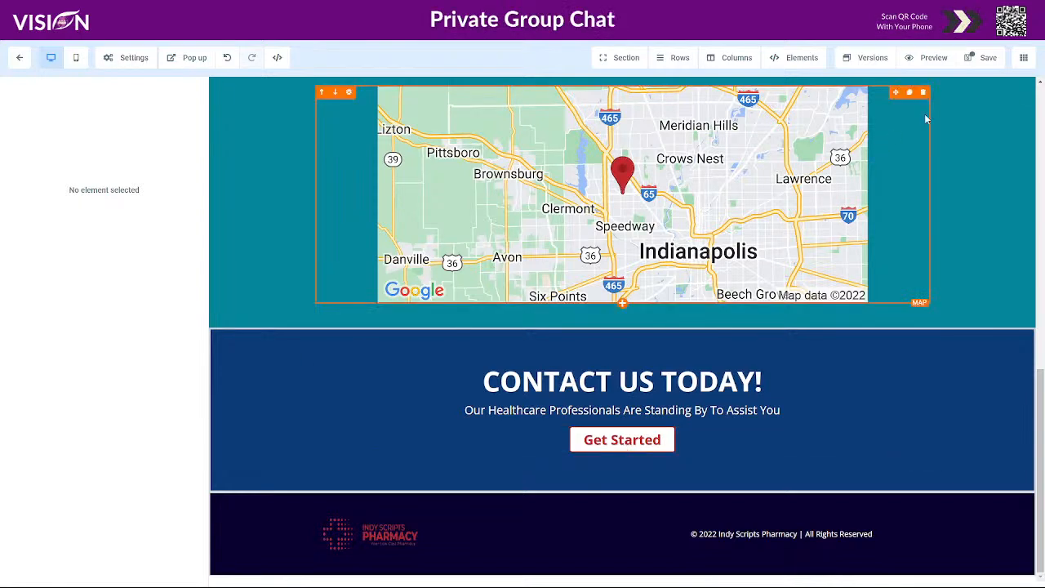
left_click(978, 57)
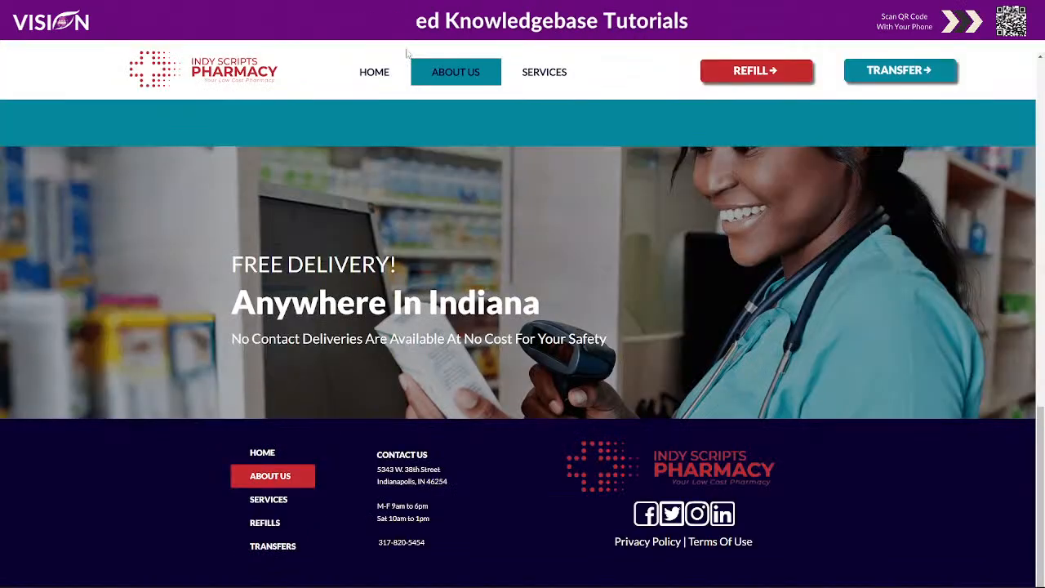
Compare the About page with the original site's About Us map and footer, and return to the website's page list.
scroll(384, 294, "up", 3)
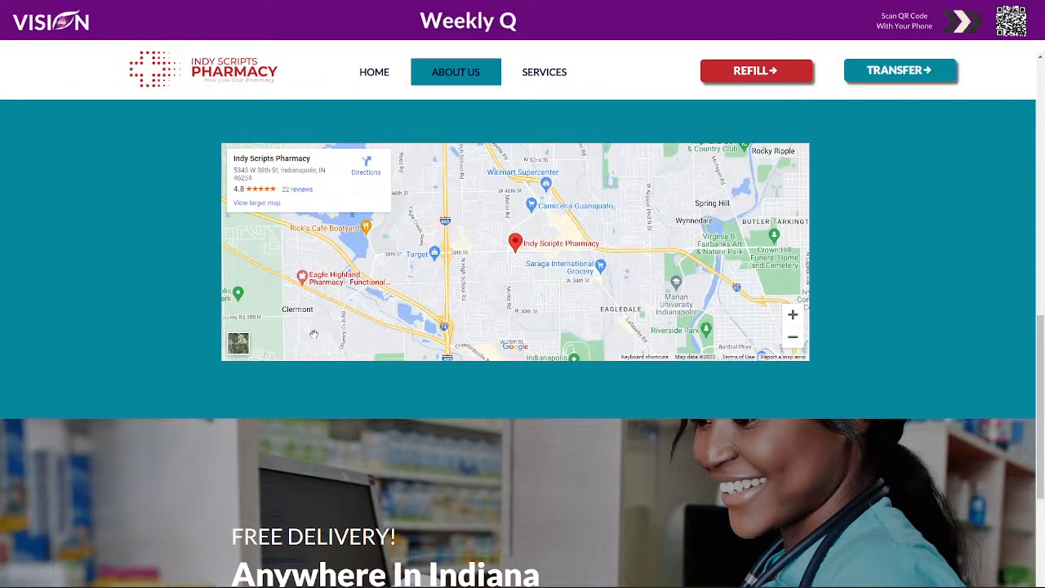
scroll(295, 394, "down", 3)
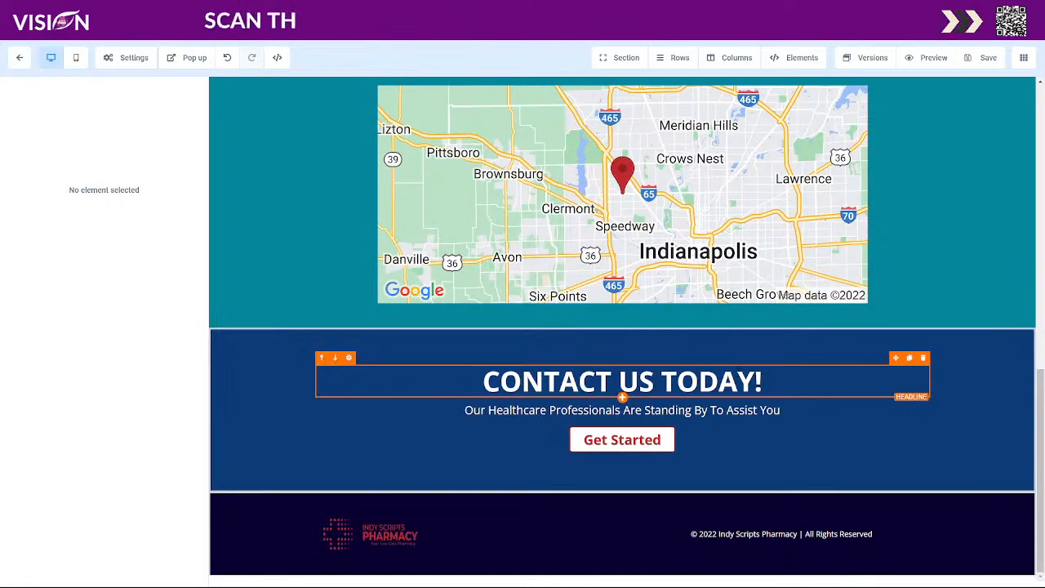
scroll(931, 269, "up", 4)
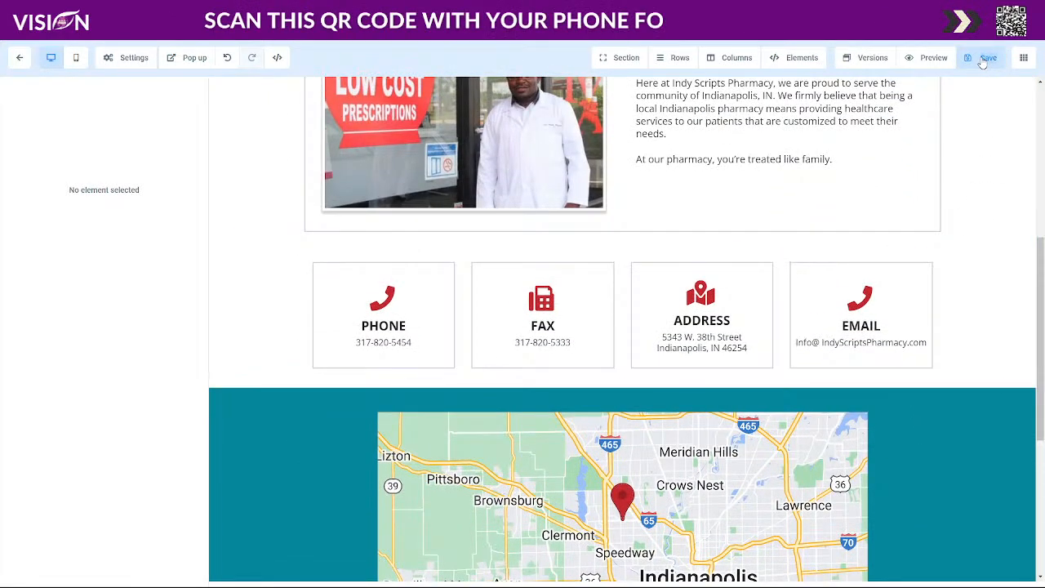
scroll(286, 416, "up", 1)
scroll(287, 415, "up", 4)
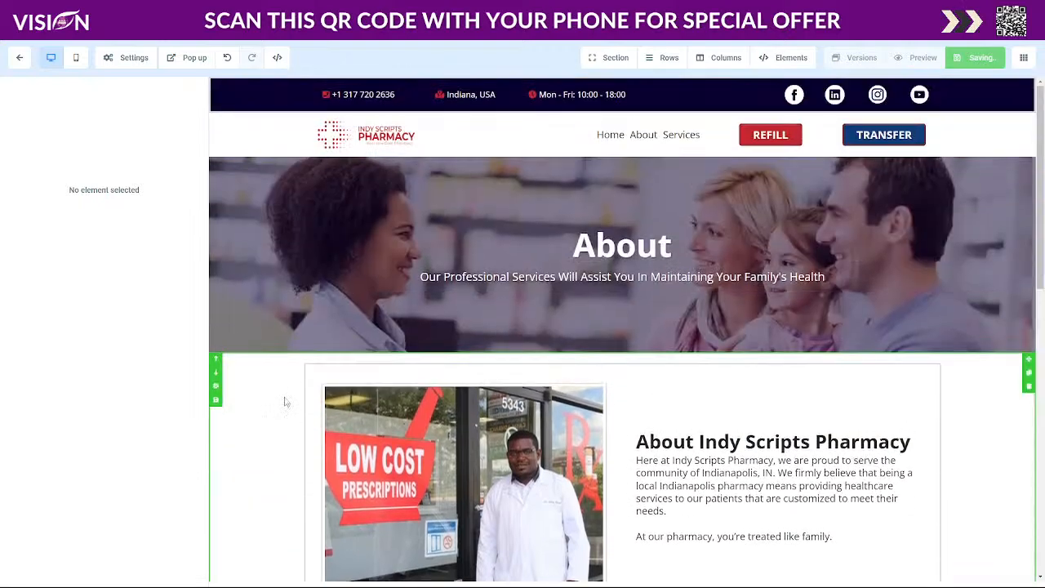
left_click(20, 58)
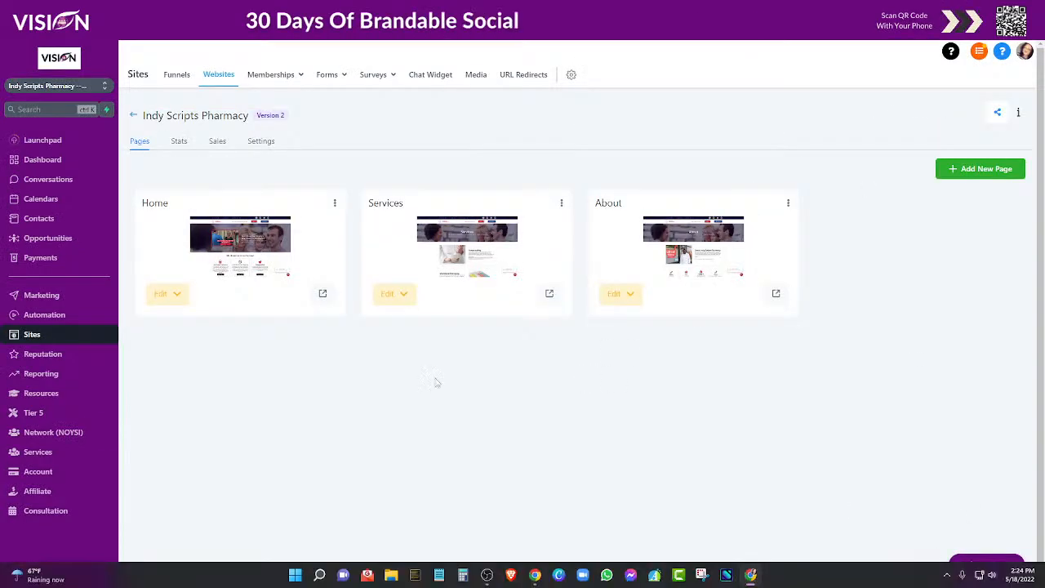
Open the live Home page, review its layout from the header down, and return to the page list.
left_click(324, 296)
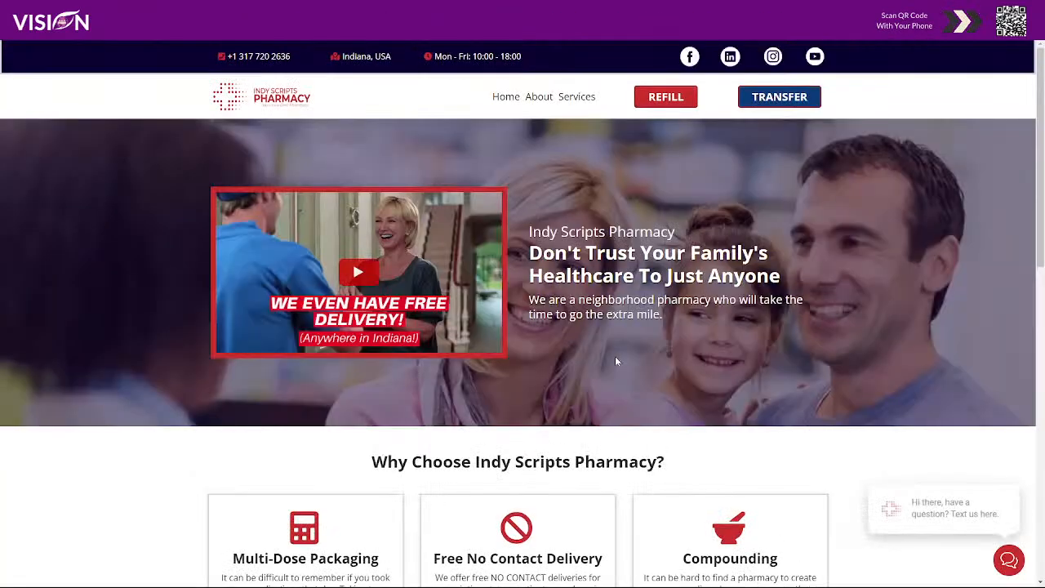
scroll(708, 393, "down", 3)
scroll(708, 393, "down", 6)
scroll(704, 401, "up", 8)
left_click(399, 10)
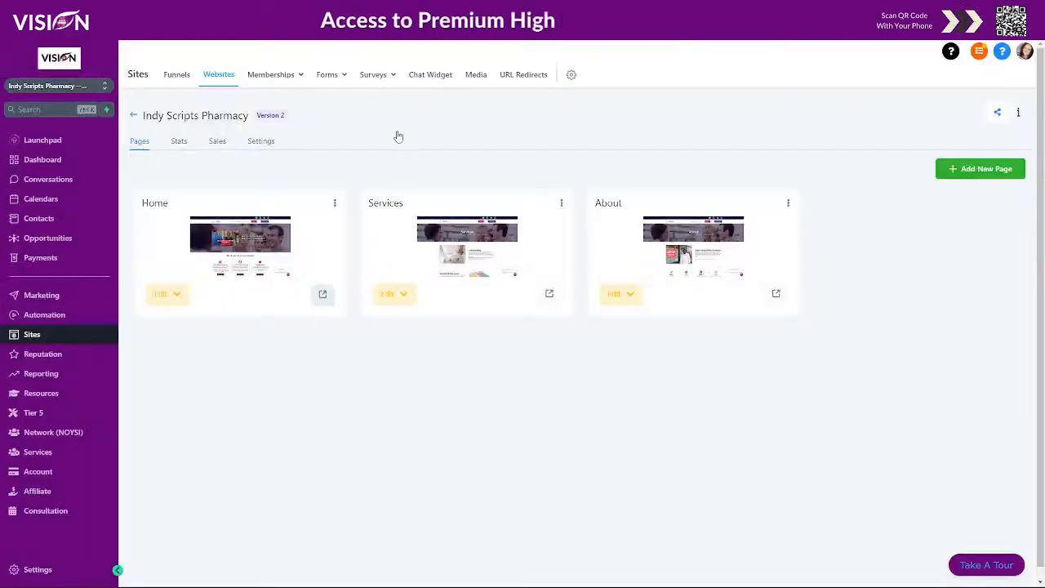
Open the live Services page and review its service sections and call to action.
left_click(548, 294)
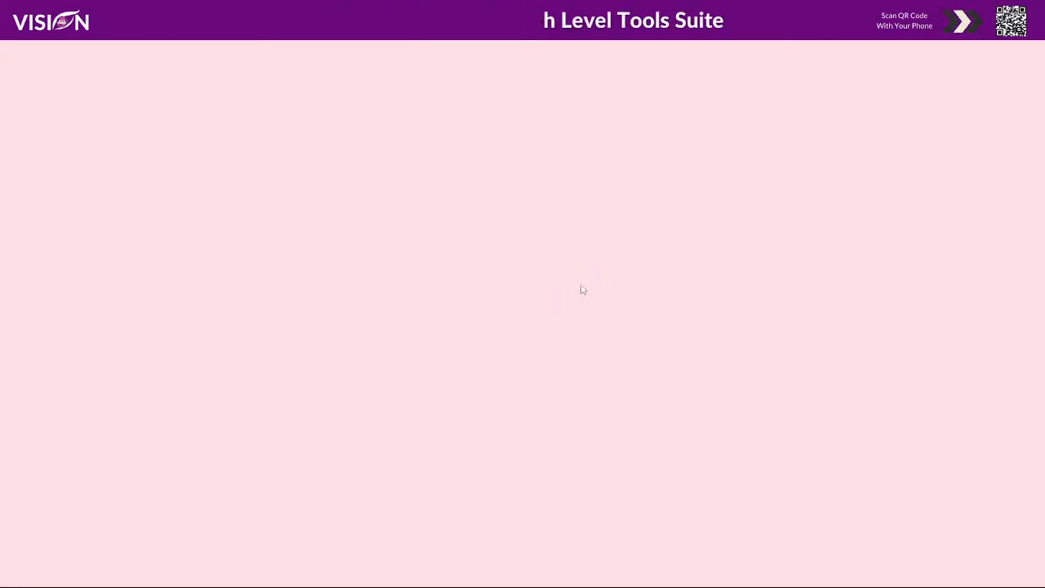
scroll(649, 356, "down", 5)
scroll(650, 358, "down", 10)
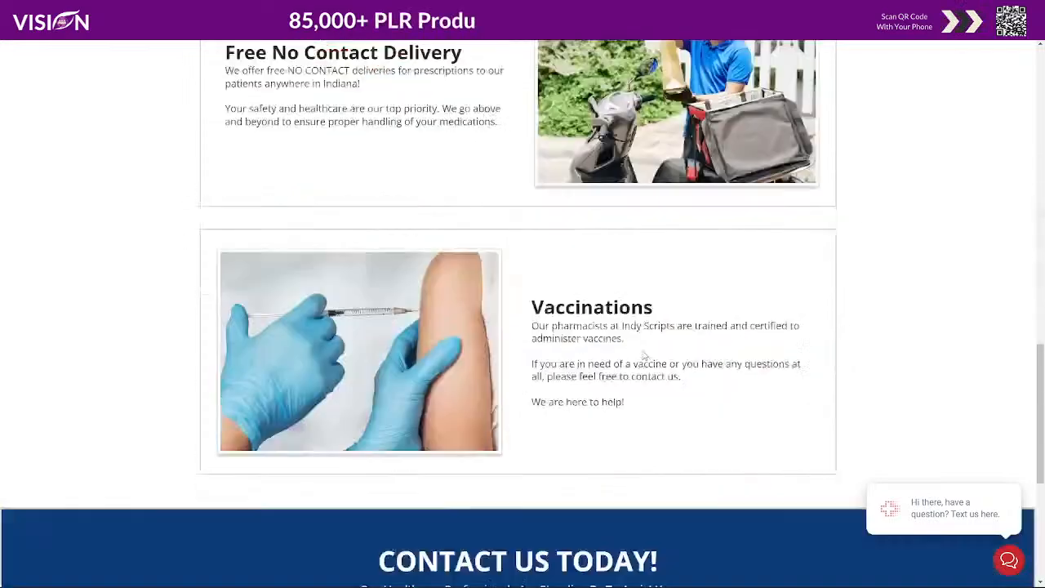
scroll(633, 359, "up", 2)
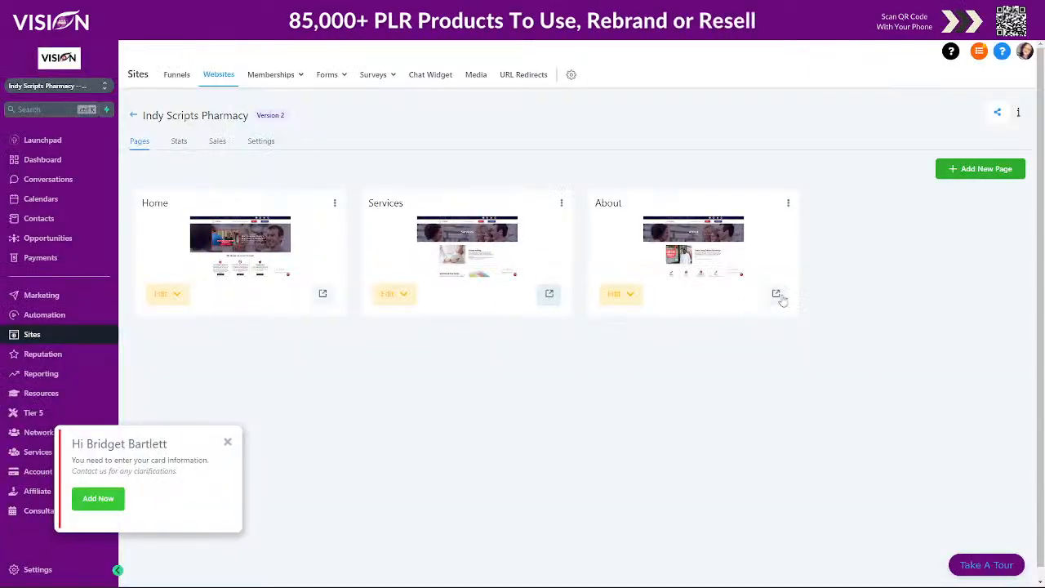
Open the live About page and review it down to the footer, including the map and call to action.
left_click(776, 297)
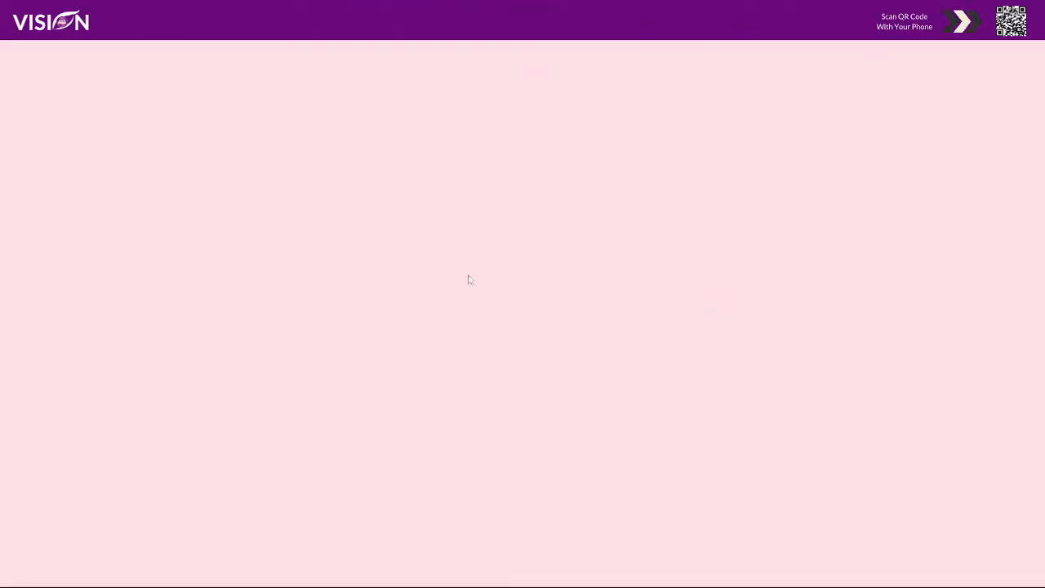
scroll(469, 280, "down", 7)
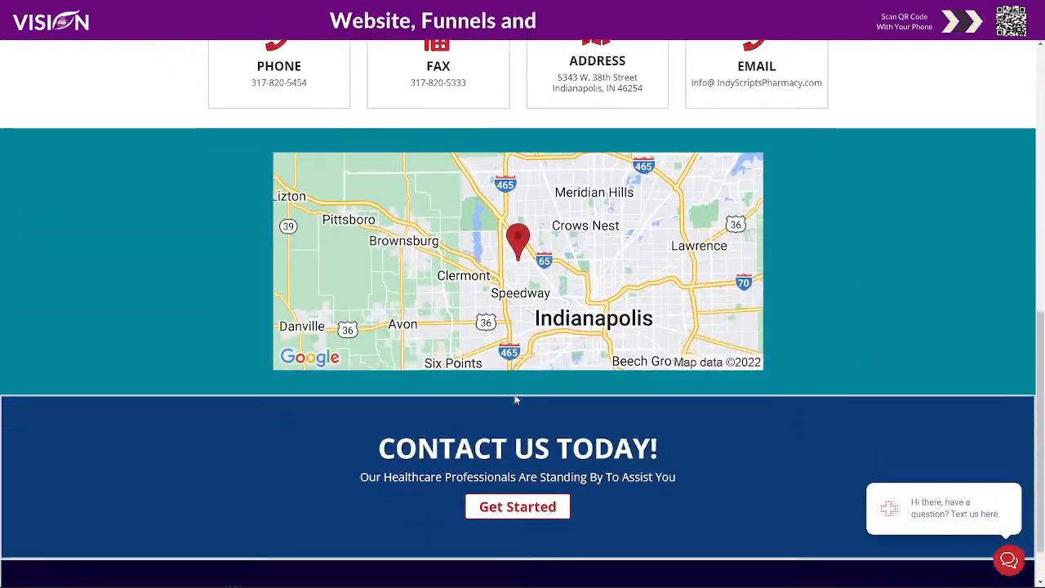
scroll(516, 400, "down", 3)
scroll(360, 220, "up", 15)
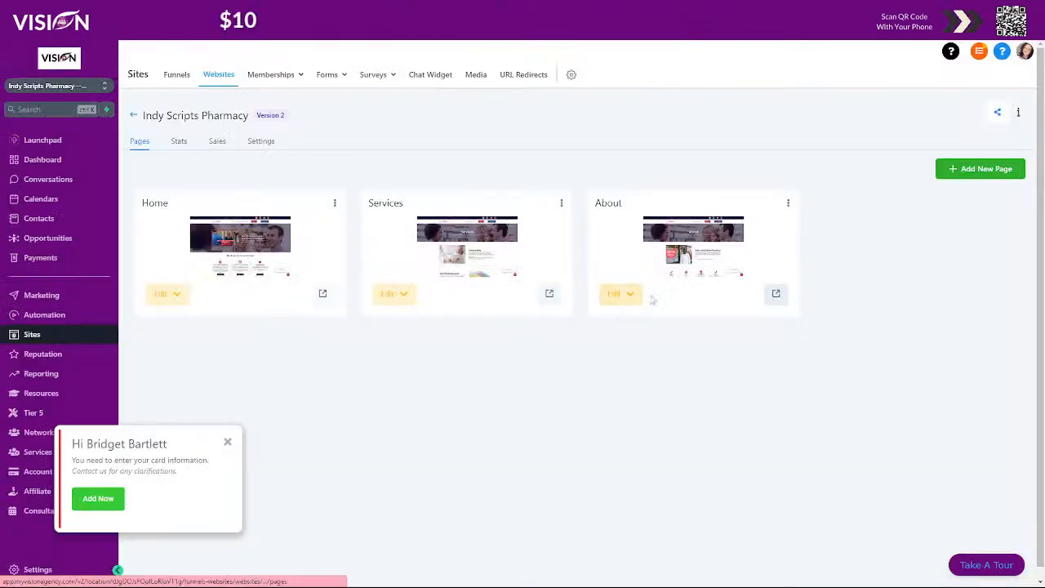
Open the About page for editing in a new browser tab.
mouse_move(634, 299)
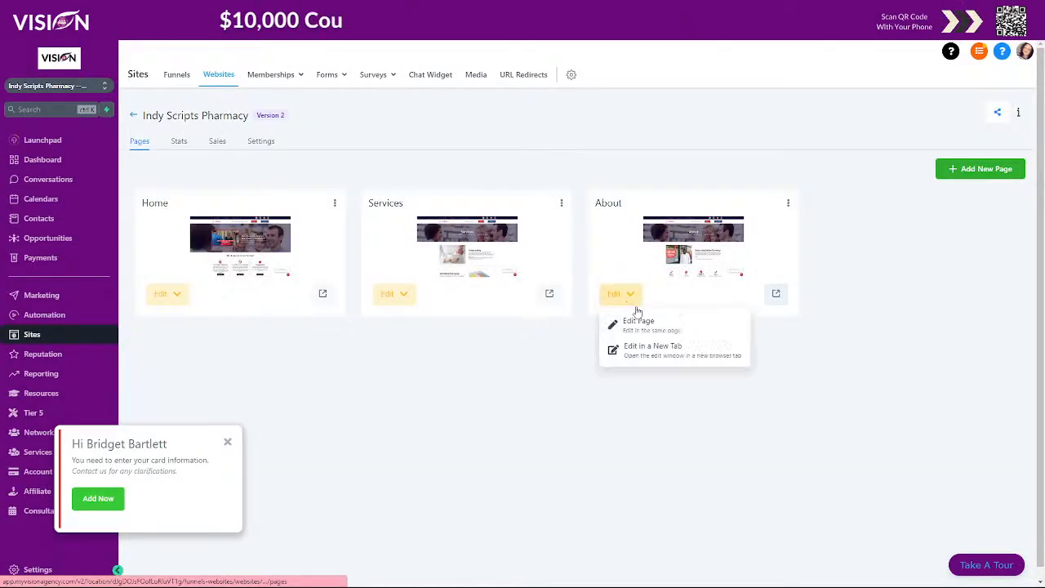
left_click(633, 351)
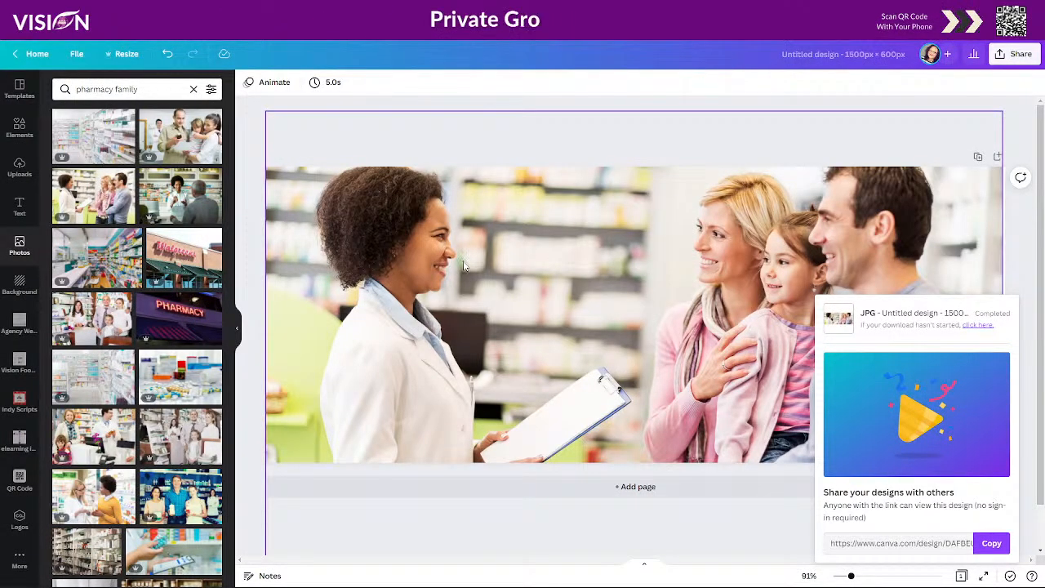
Switch to Canva and open the resize options for the pharmacy family banner design.
left_click(124, 53)
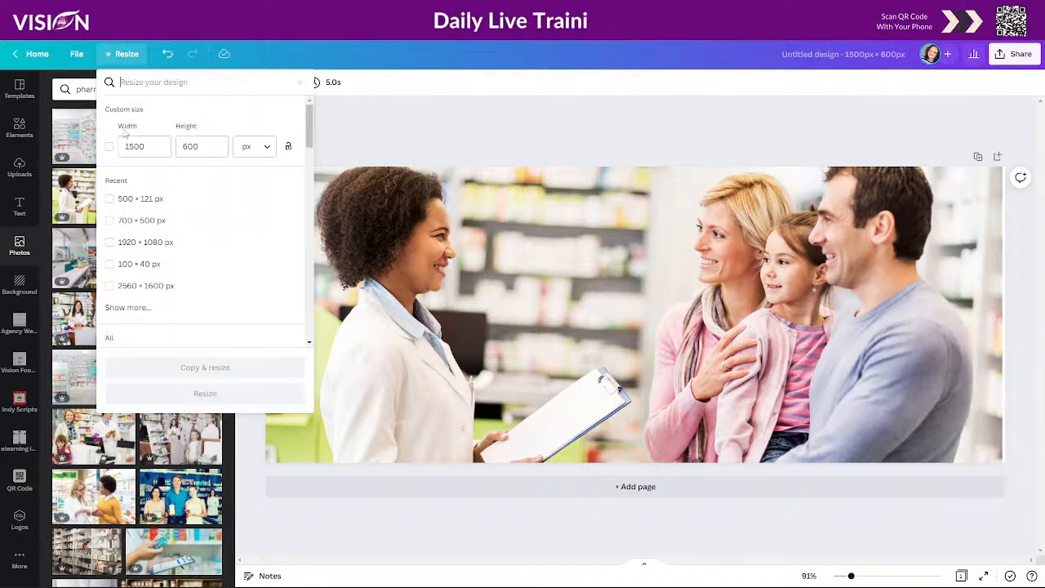